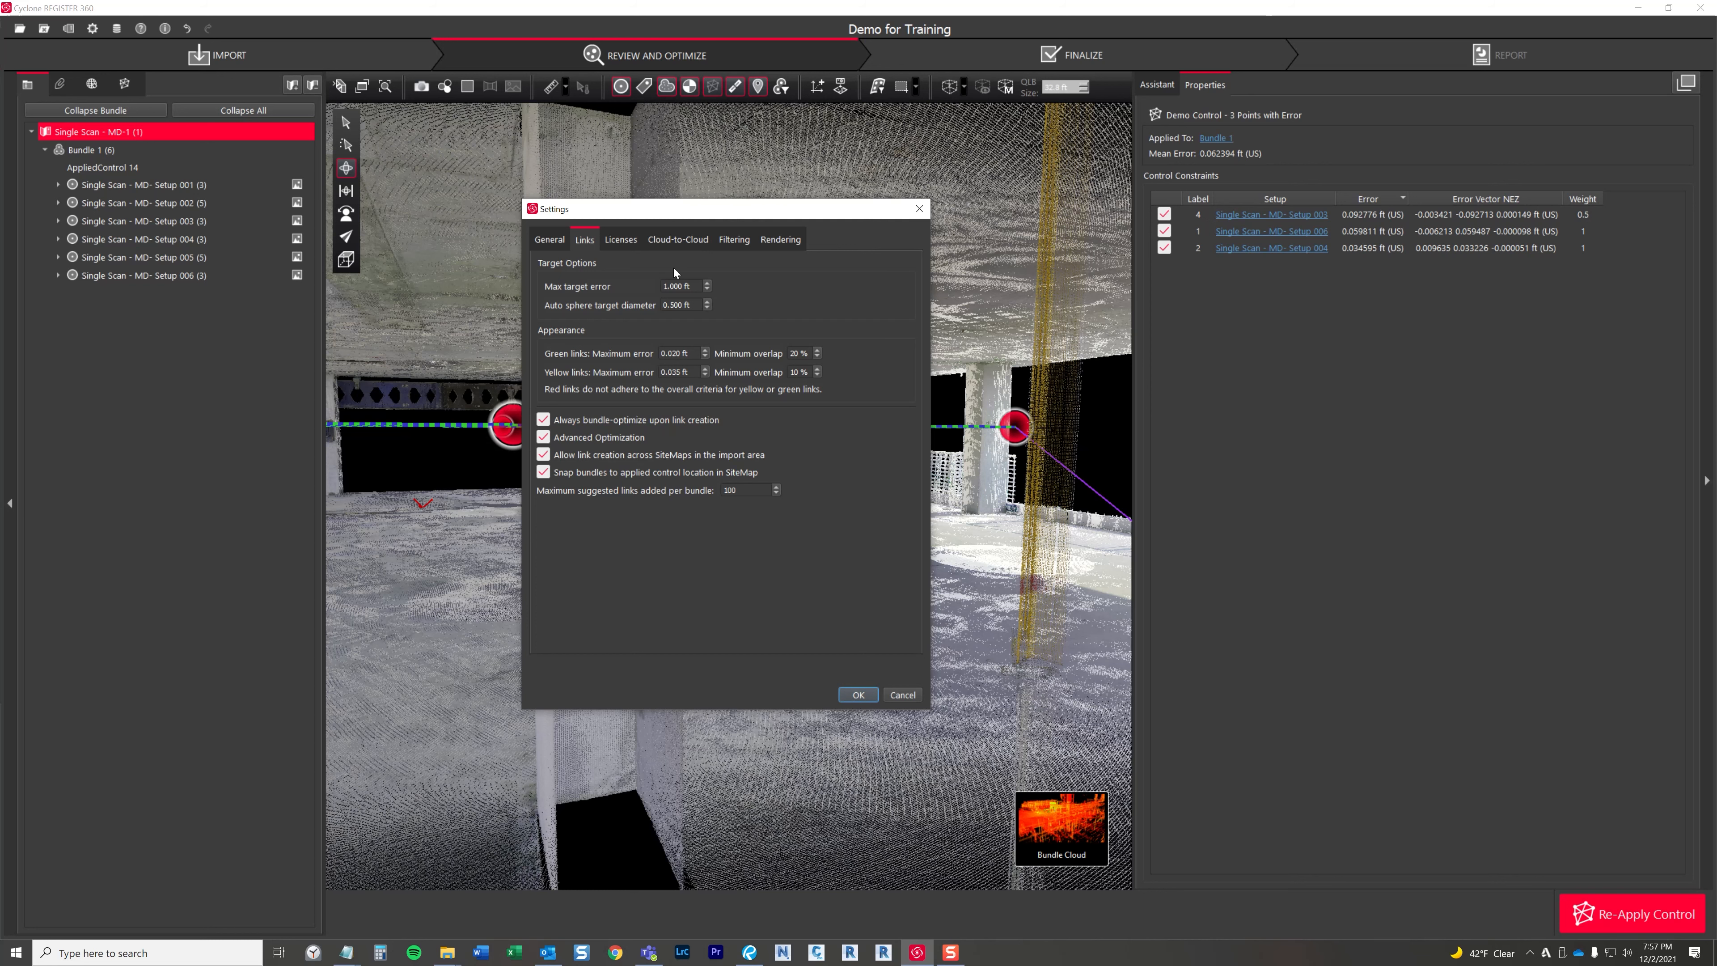
Set the maximum target error for links to 0.08 ft and confirm the settings
{"action": "double_click", "coordinate": [695, 286]}
{"action": "type", "text": ".08"}
{"action": "key", "text": "Return"}
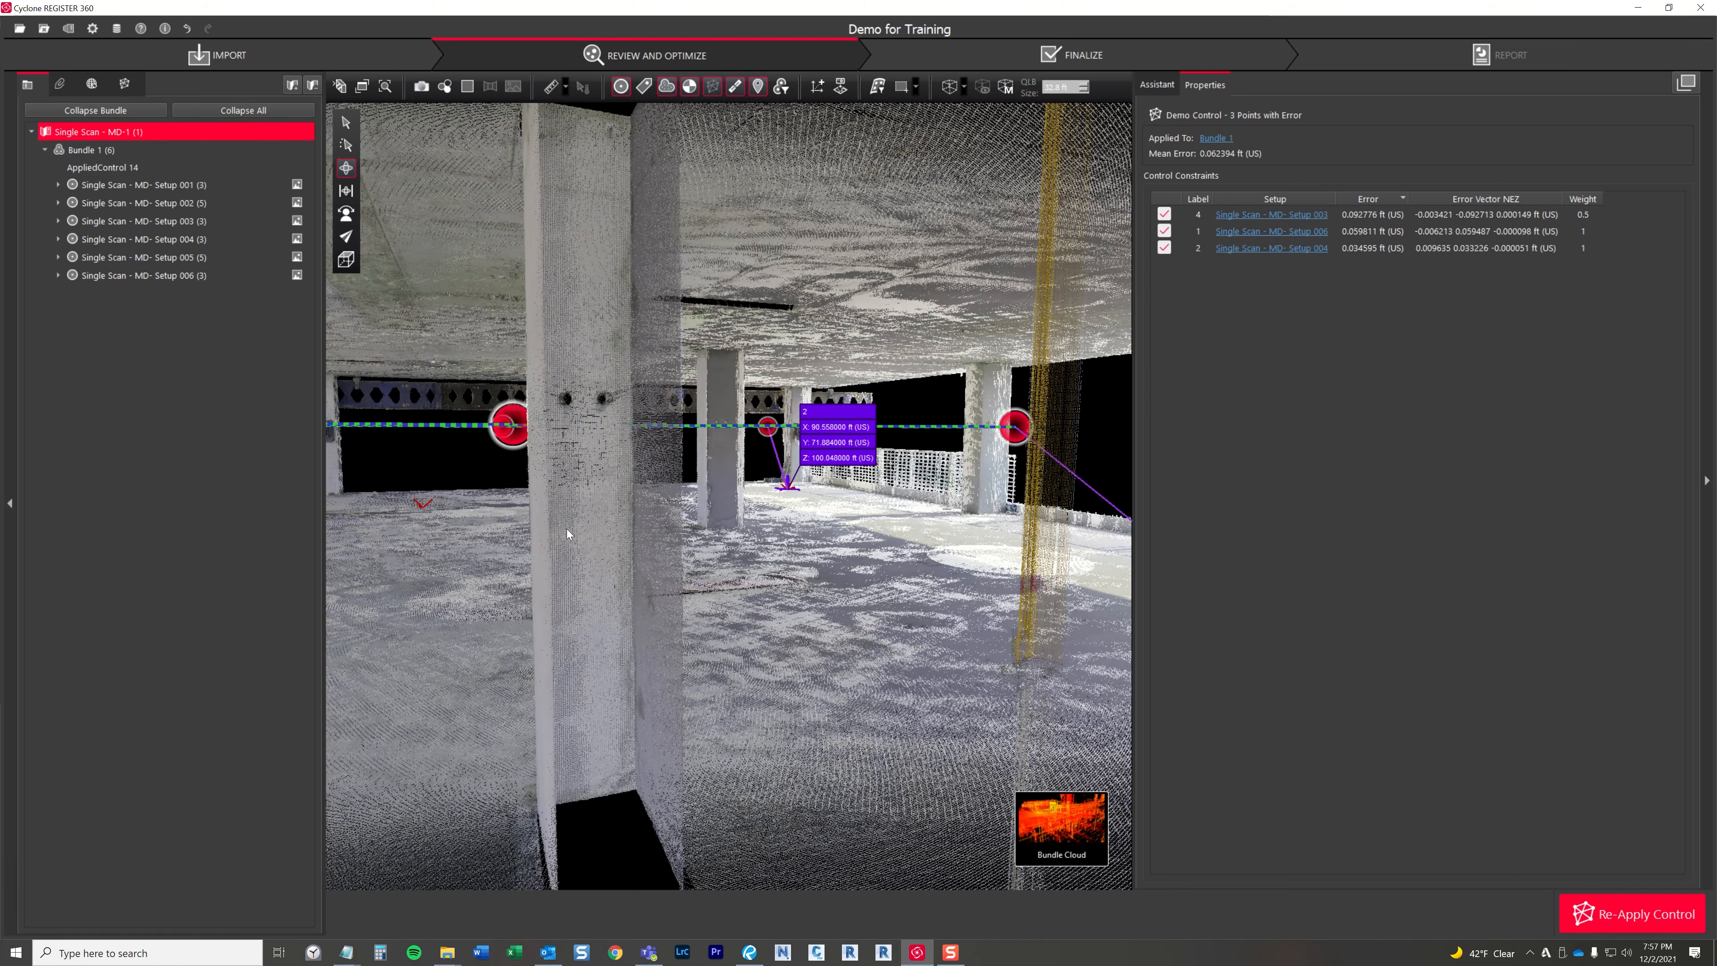
Remove Bundle 1's applied control and apply Demo Control - One Point off a couple inches, accepting the labeling of matching targets
{"action": "right_click", "coordinate": [99, 164]}
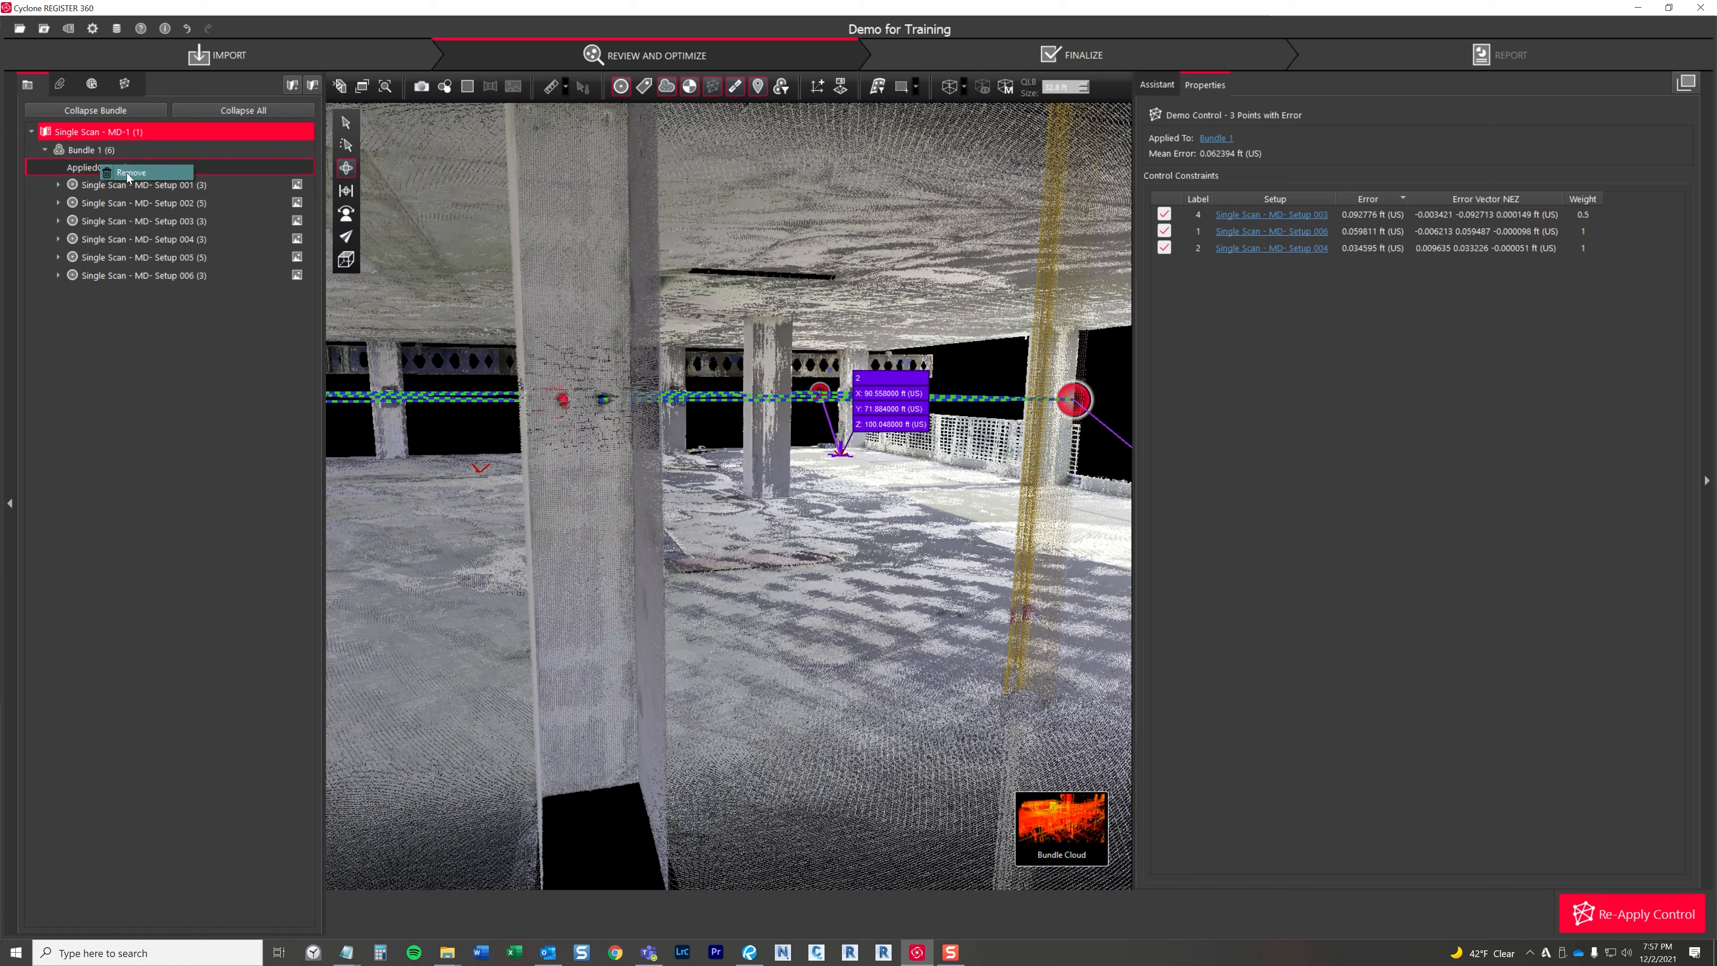
{"action": "left_click", "coordinate": [127, 173]}
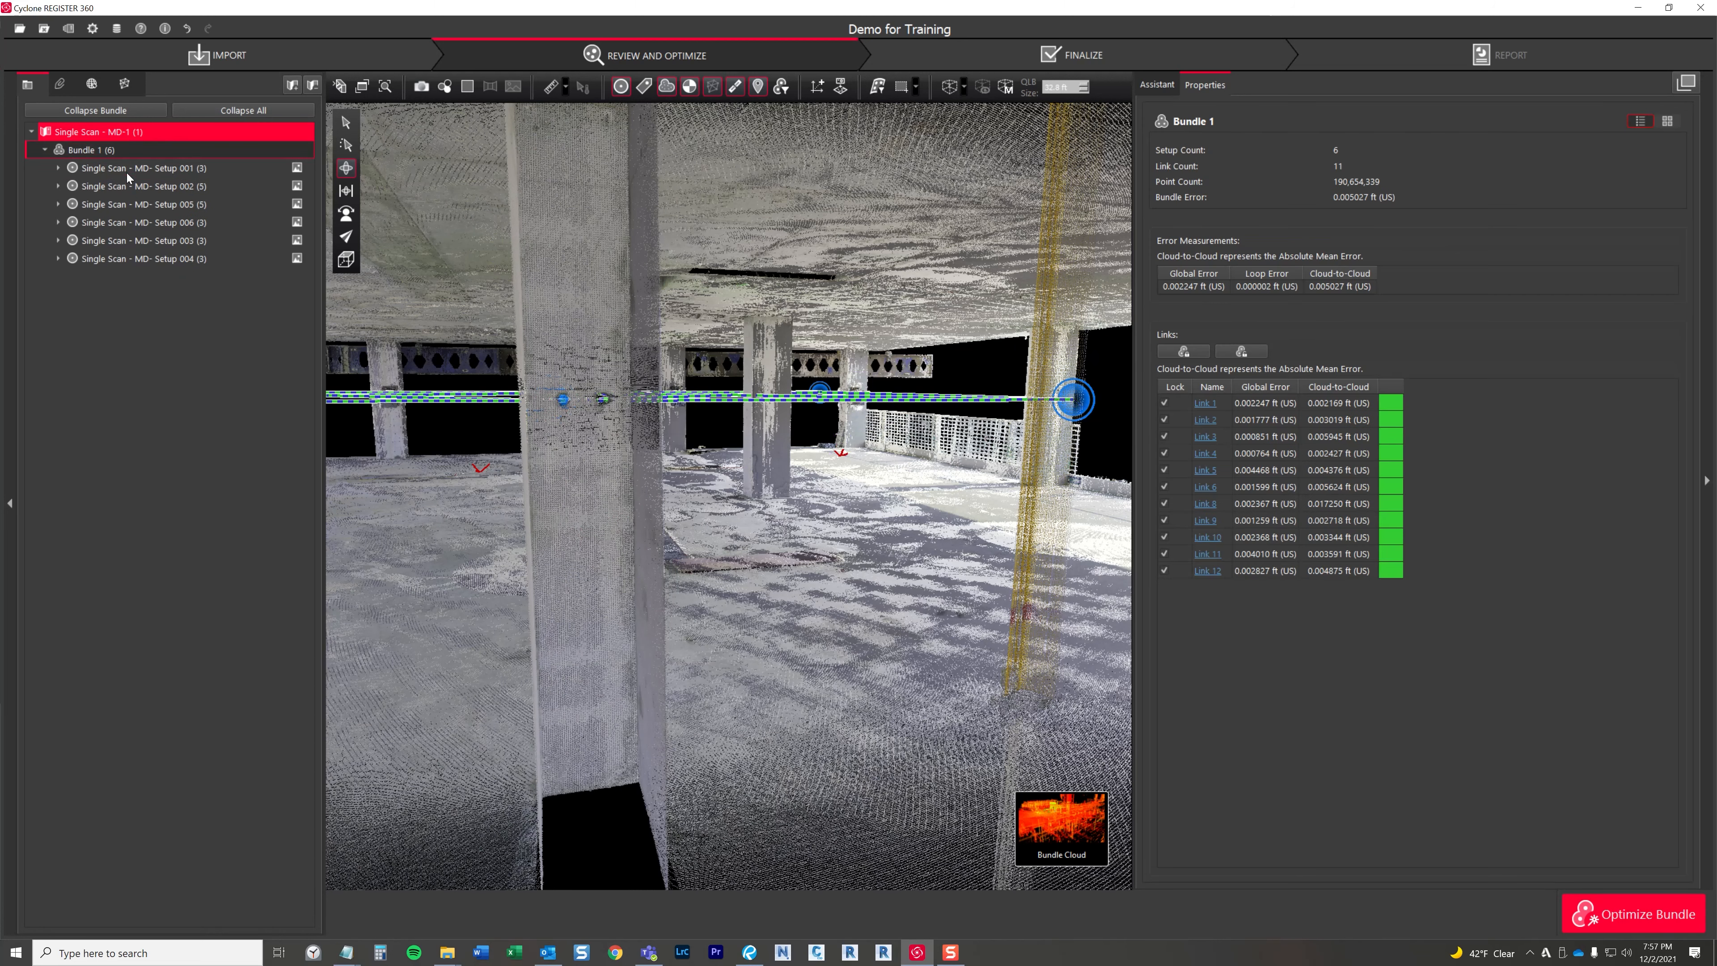
{"action": "right_click", "coordinate": [113, 151]}
{"action": "mouse_move", "coordinate": [244, 189]}
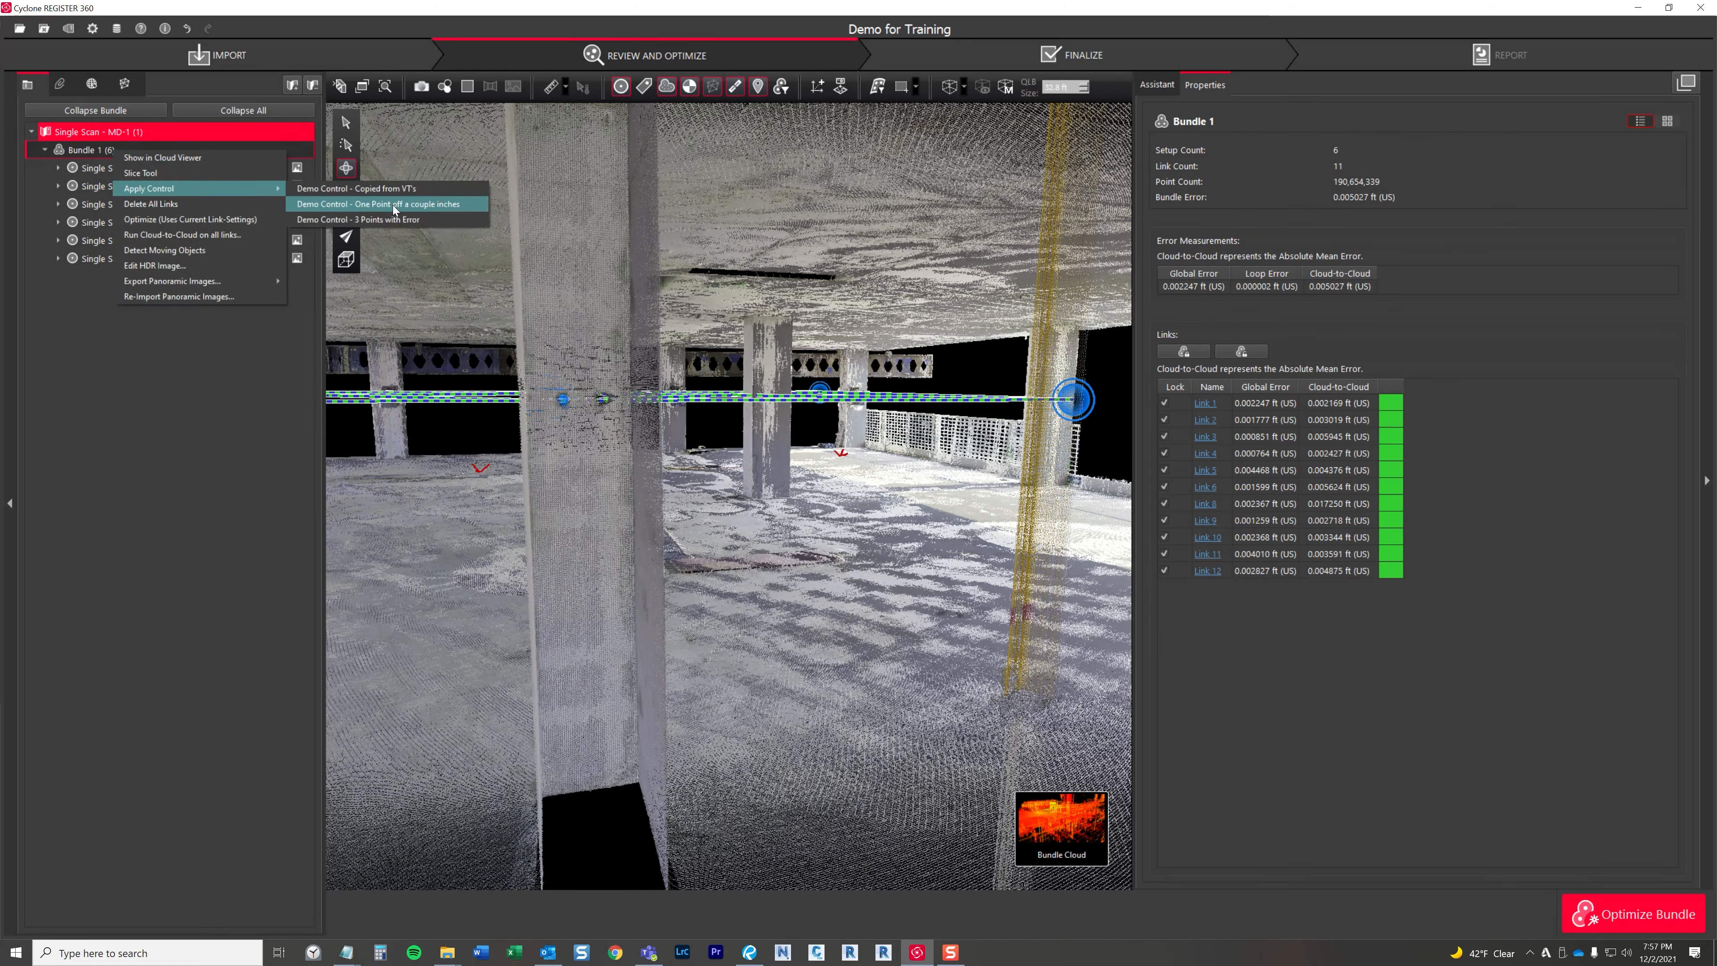
{"action": "left_click", "coordinate": [396, 205]}
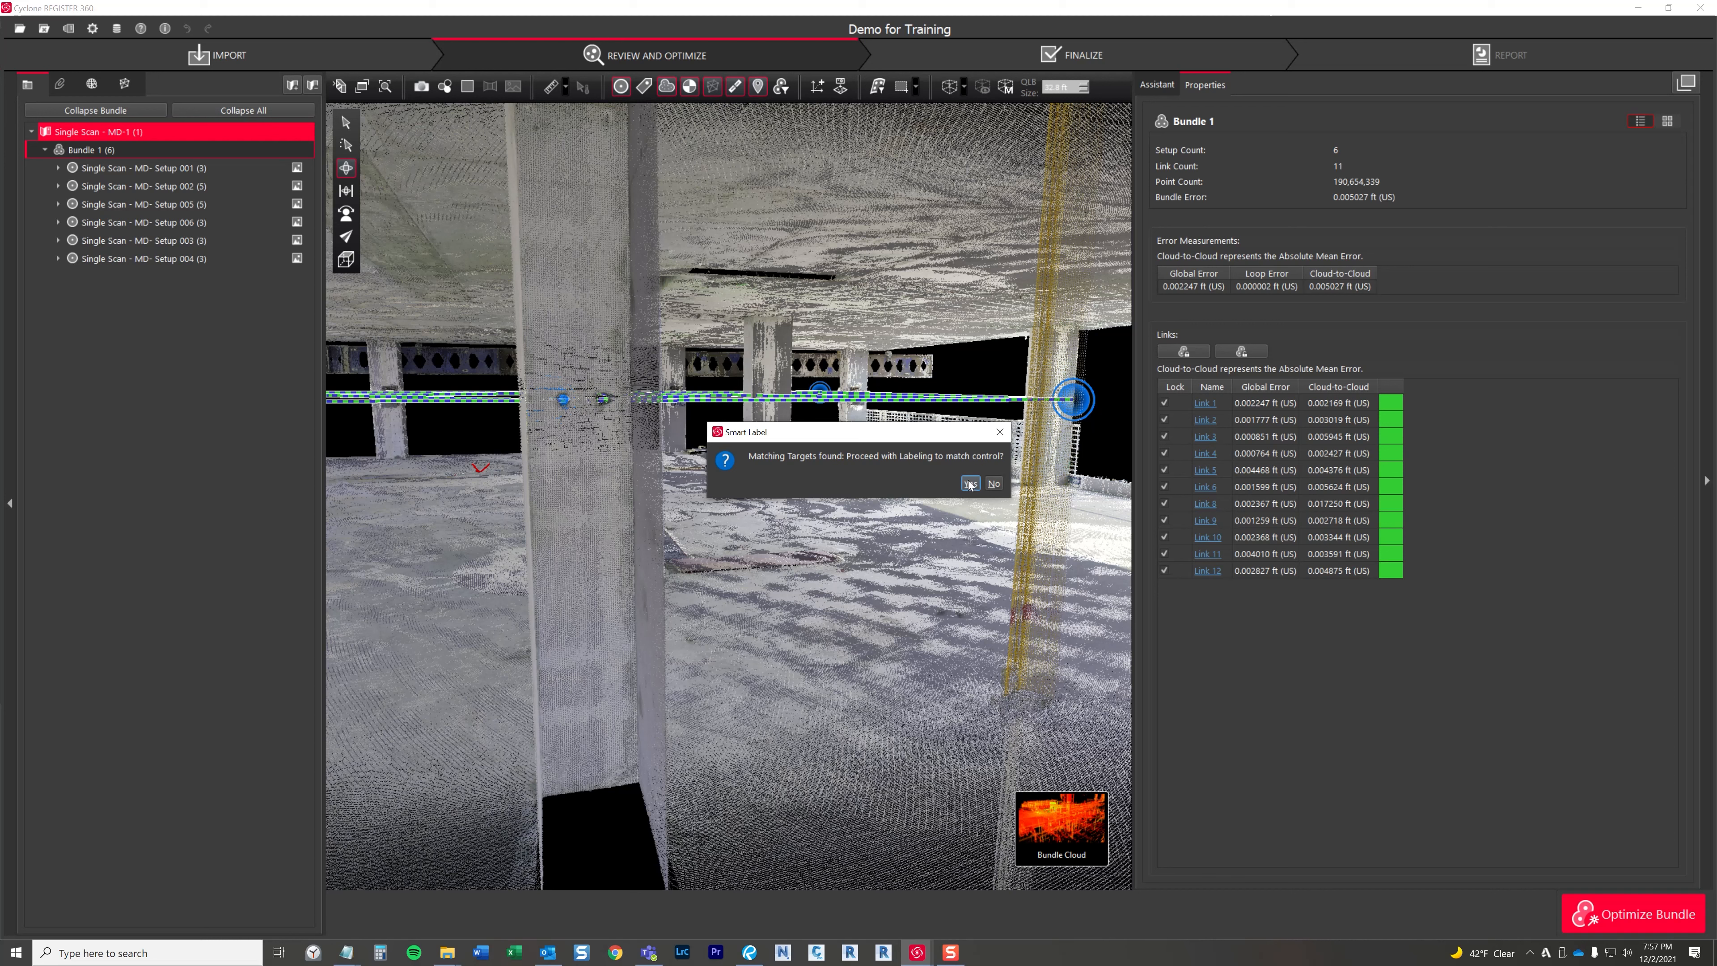
{"action": "left_click", "coordinate": [970, 485]}
Include control point 4 in the constraints of the newly applied control and re-apply the control
{"action": "scroll", "coordinate": [824, 571], "scroll_direction": "down", "scroll_amount": 15}
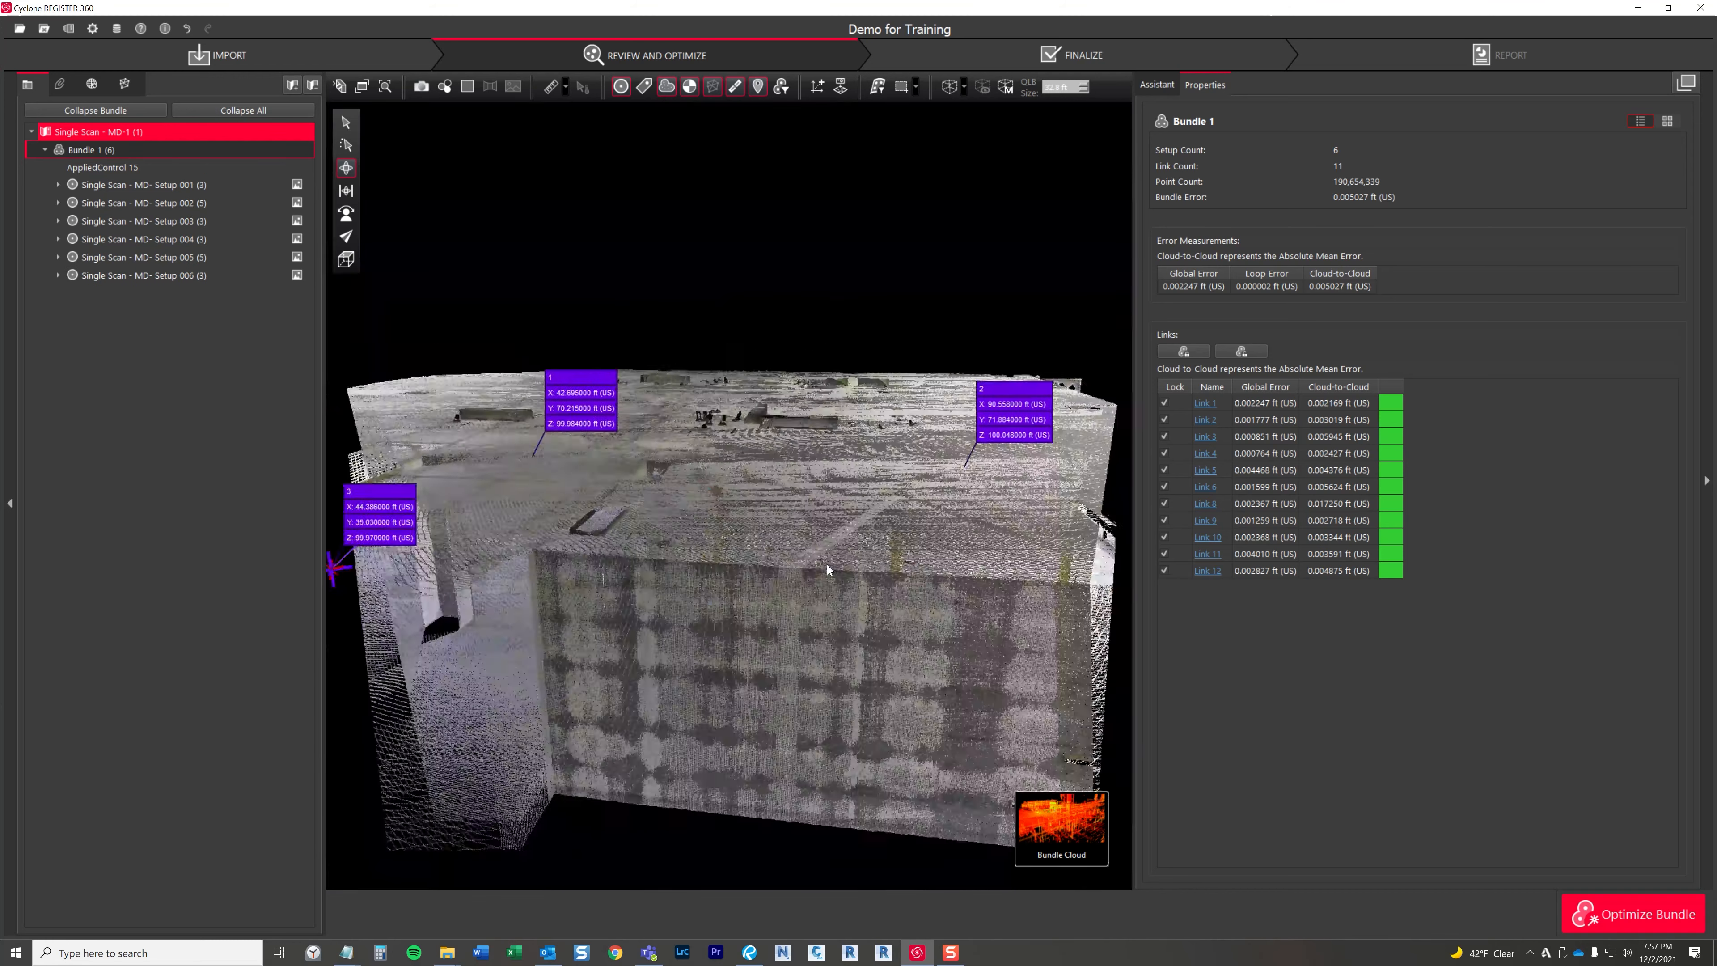
{"action": "left_click_drag", "start_coordinate": [800, 531], "coordinate": [808, 636]}
{"action": "right_click_drag", "start_coordinate": [808, 636], "coordinate": [803, 688]}
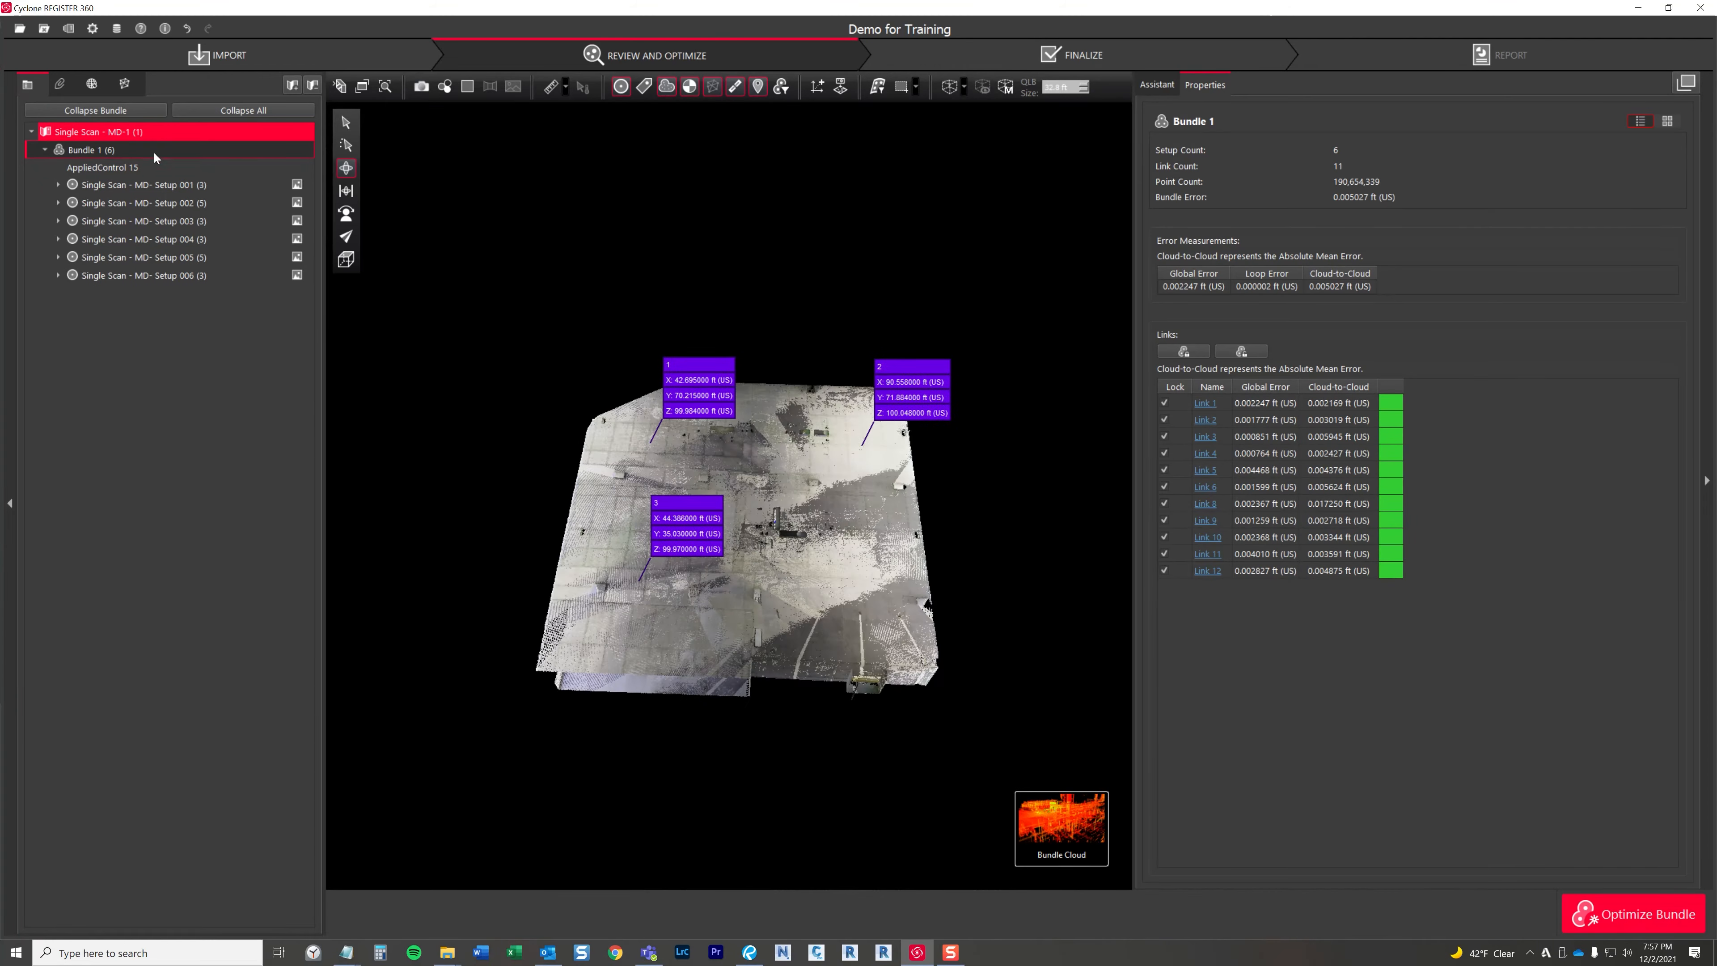
{"action": "left_click", "coordinate": [127, 169]}
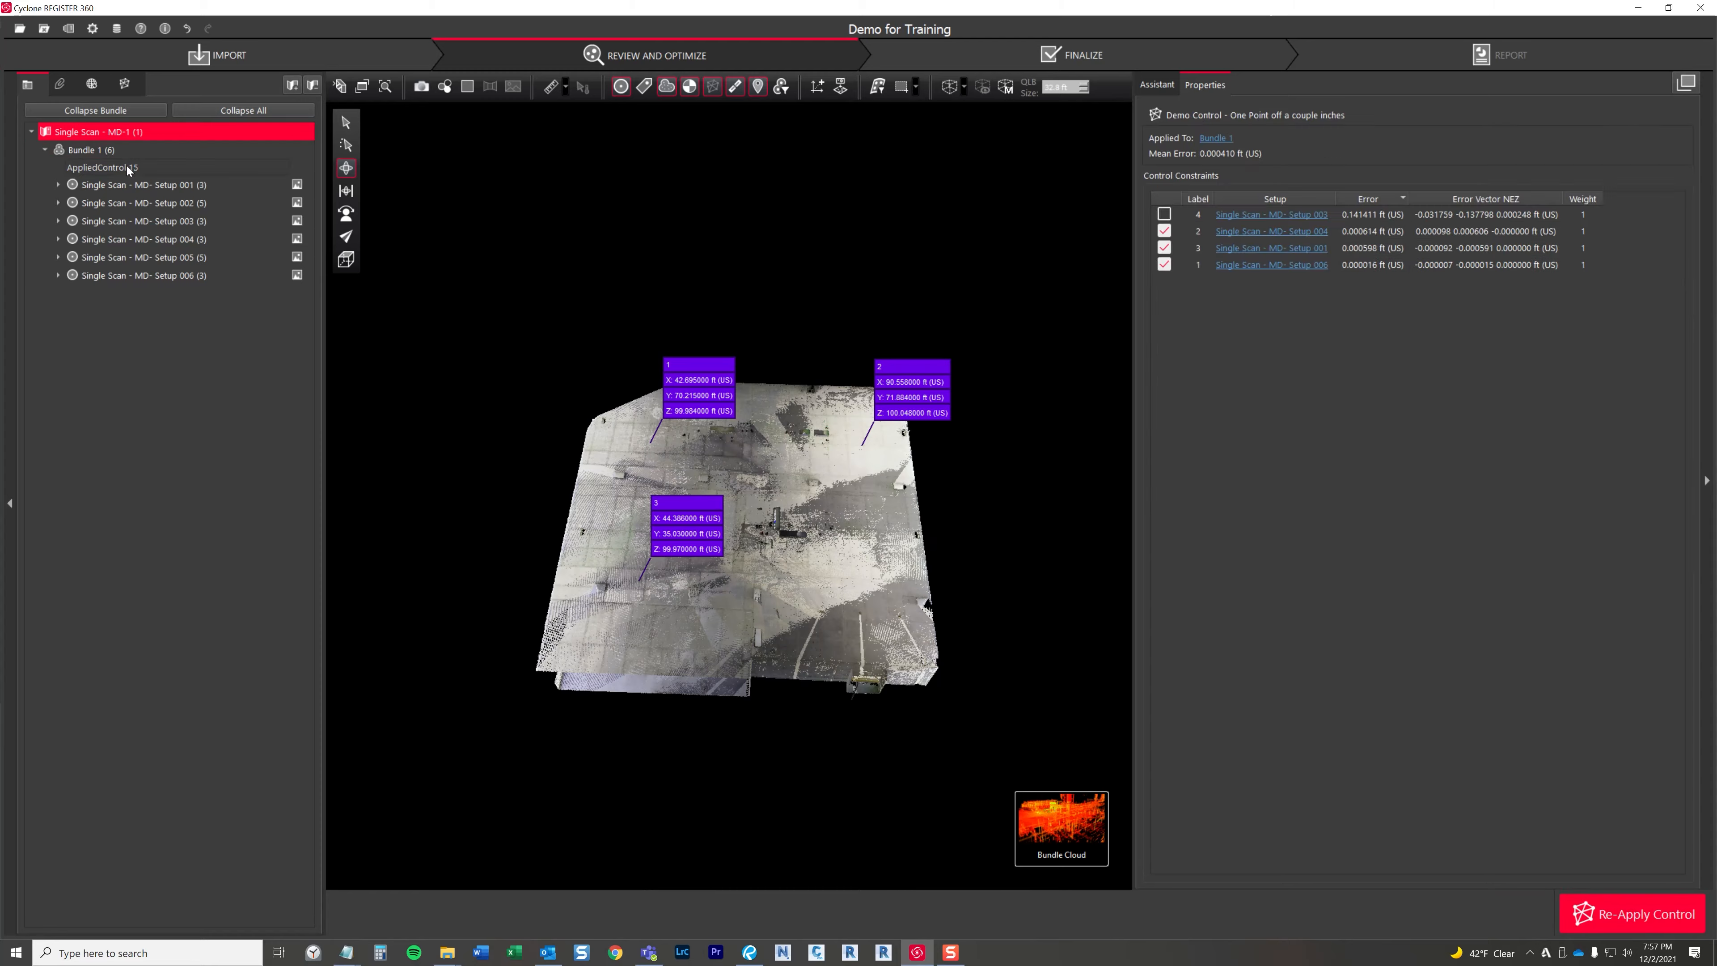
{"action": "left_click", "coordinate": [1164, 214]}
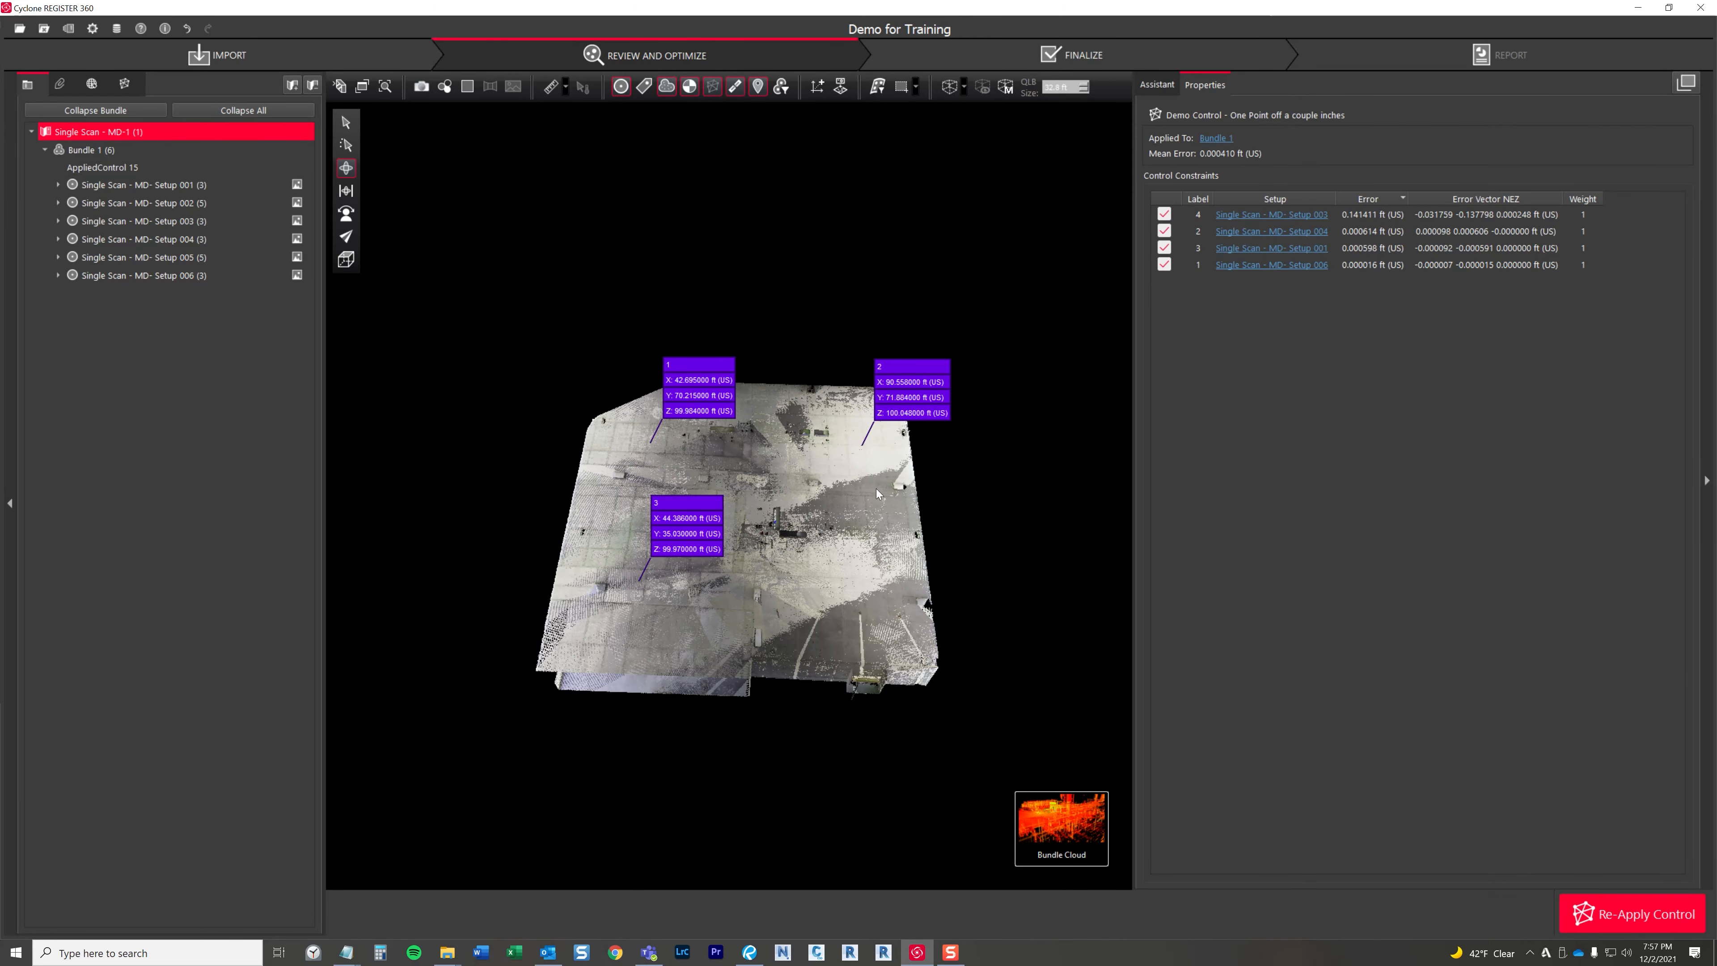
{"action": "left_click", "coordinate": [1648, 924]}
{"action": "scroll", "coordinate": [938, 531], "scroll_direction": "up", "scroll_amount": 5}
{"action": "scroll", "coordinate": [731, 521], "scroll_direction": "down", "scroll_amount": 2}
{"action": "scroll", "coordinate": [679, 528], "scroll_direction": "down", "scroll_amount": 3}
{"action": "middle_click_drag", "start_coordinate": [679, 528], "coordinate": [815, 506]}
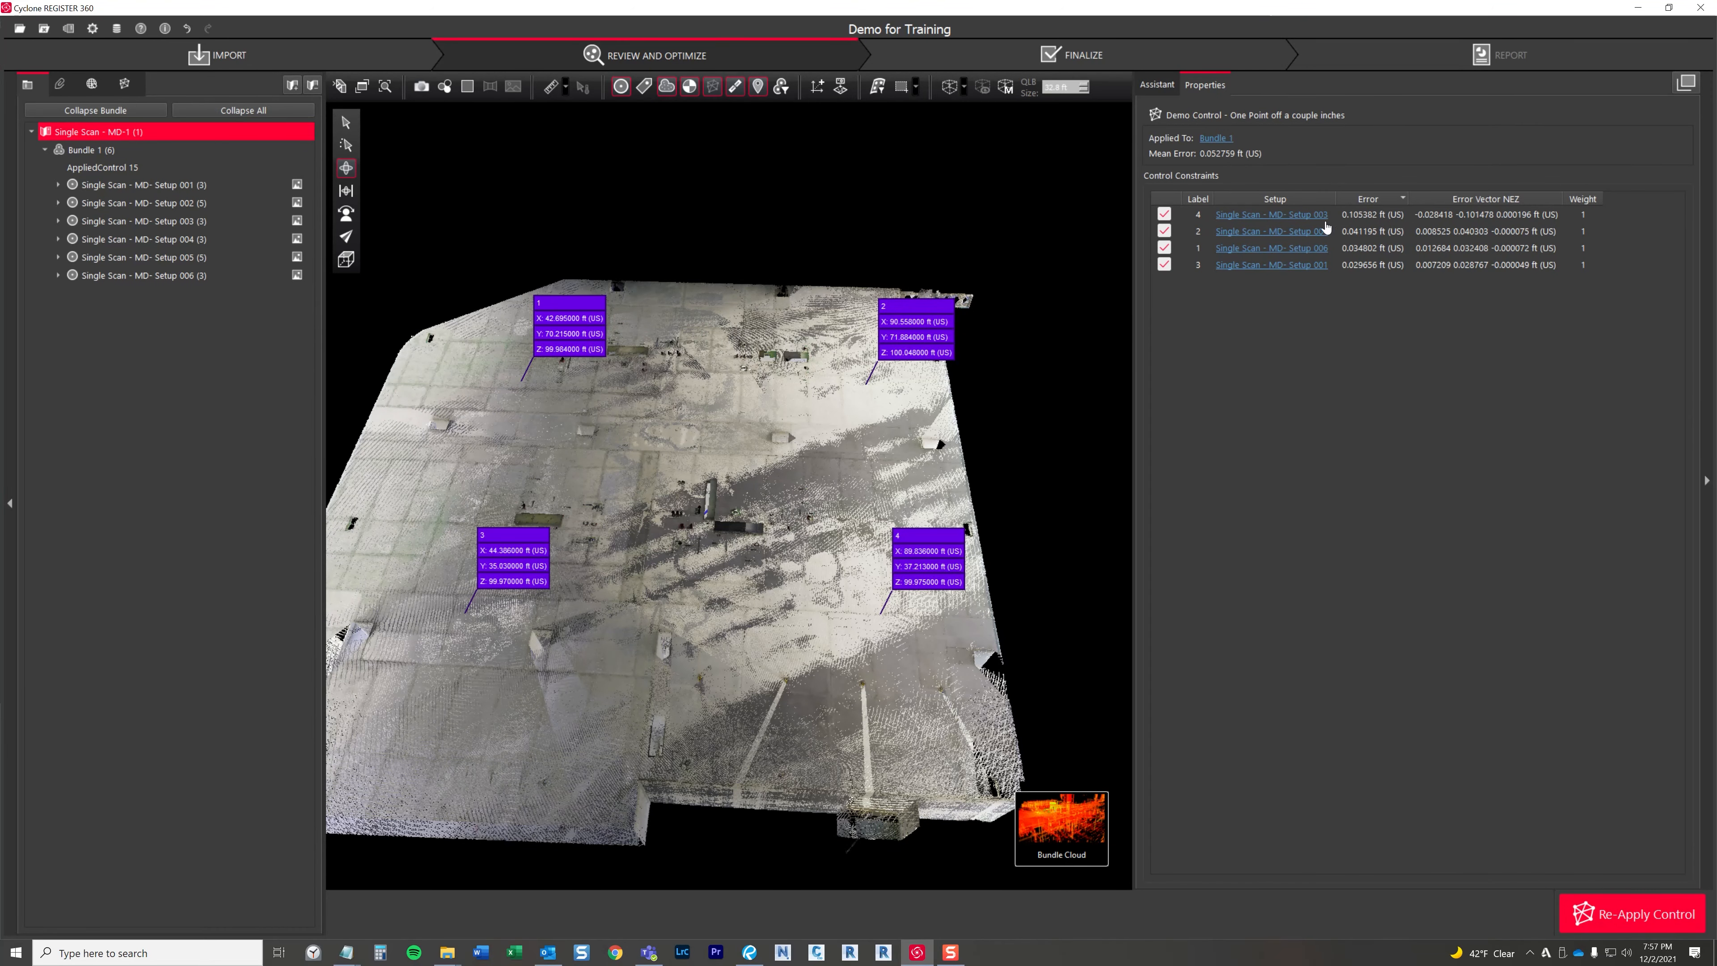
Re-apply the control with point 4 excluded, and again with point 4 included, to compare the errors
{"action": "left_click", "coordinate": [1166, 214]}
{"action": "left_click", "coordinate": [1620, 915]}
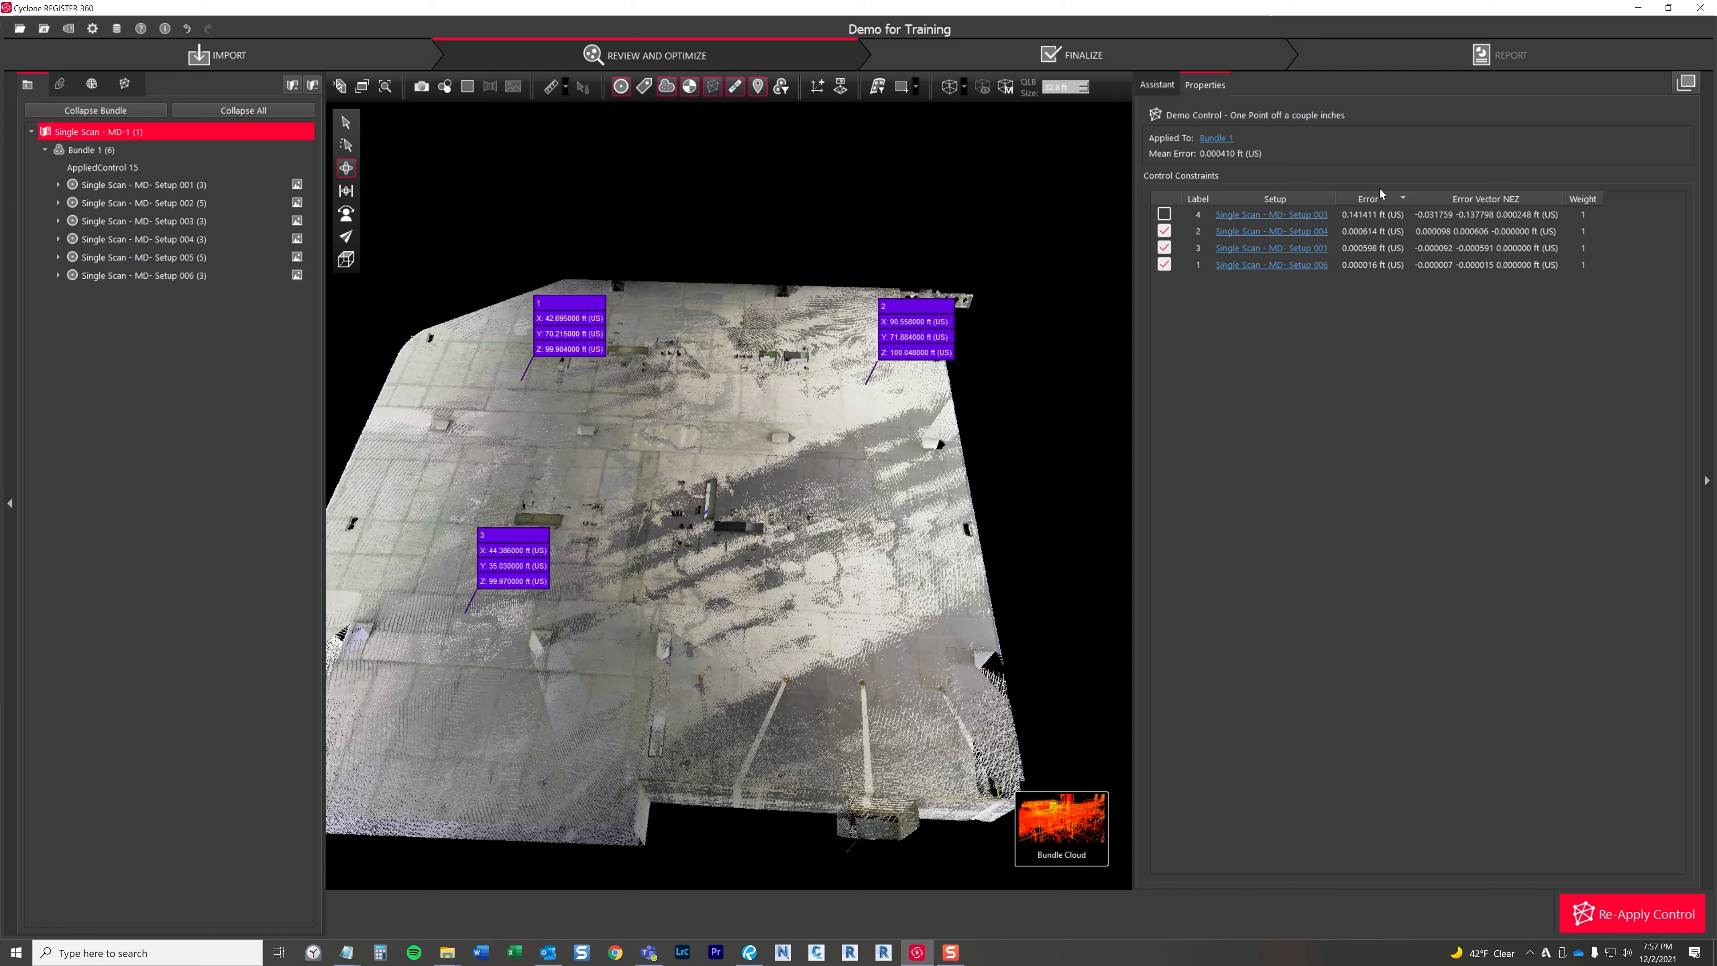
{"action": "left_click", "coordinate": [1164, 214]}
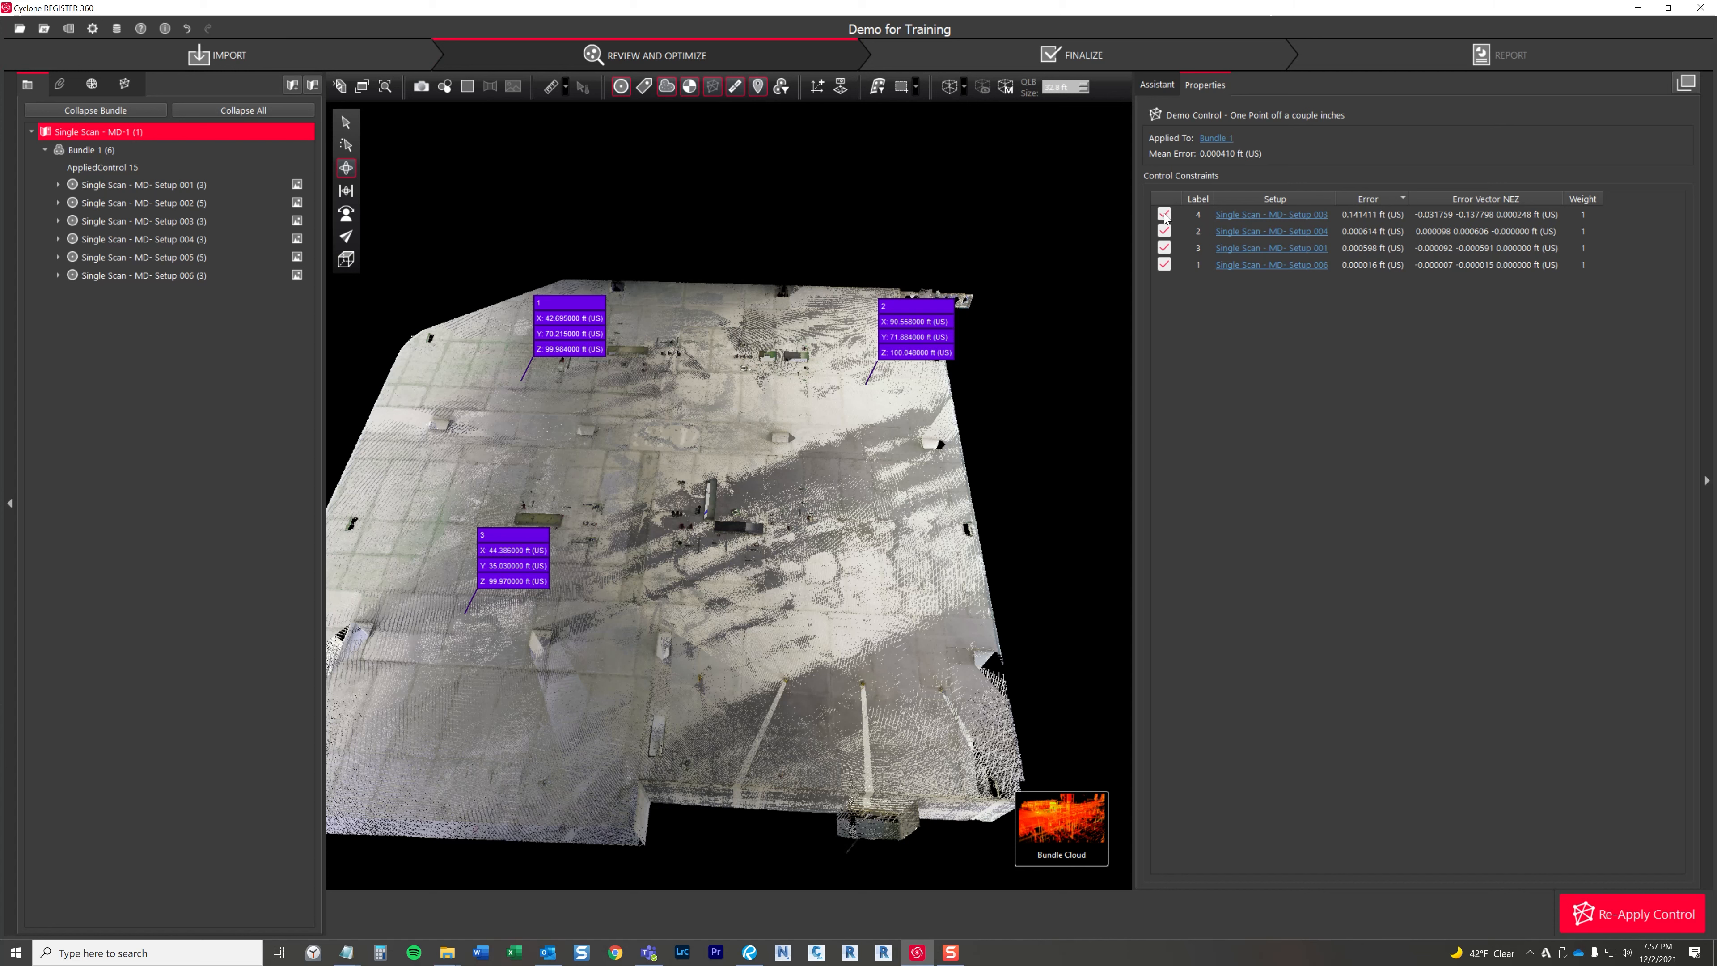
{"action": "left_click", "coordinate": [1650, 915]}
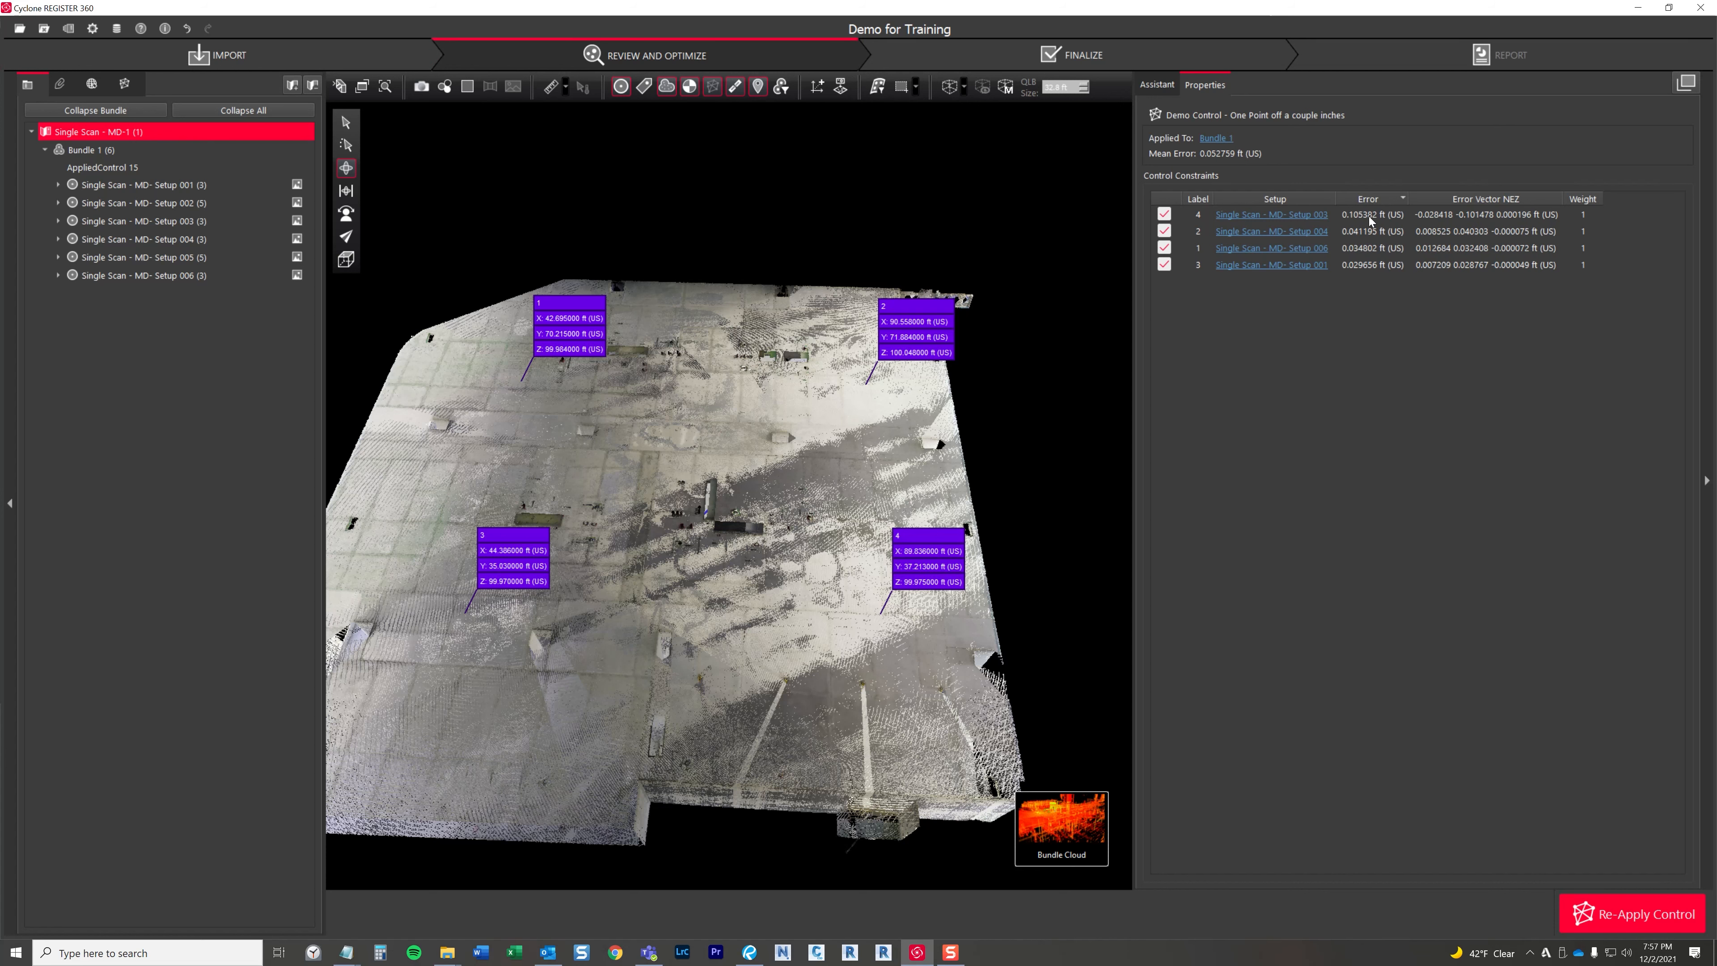
Set the weight of control point 4 to 0.5 and re-apply the control
{"action": "left_click_drag", "start_coordinate": [780, 425], "coordinate": [780, 412]}
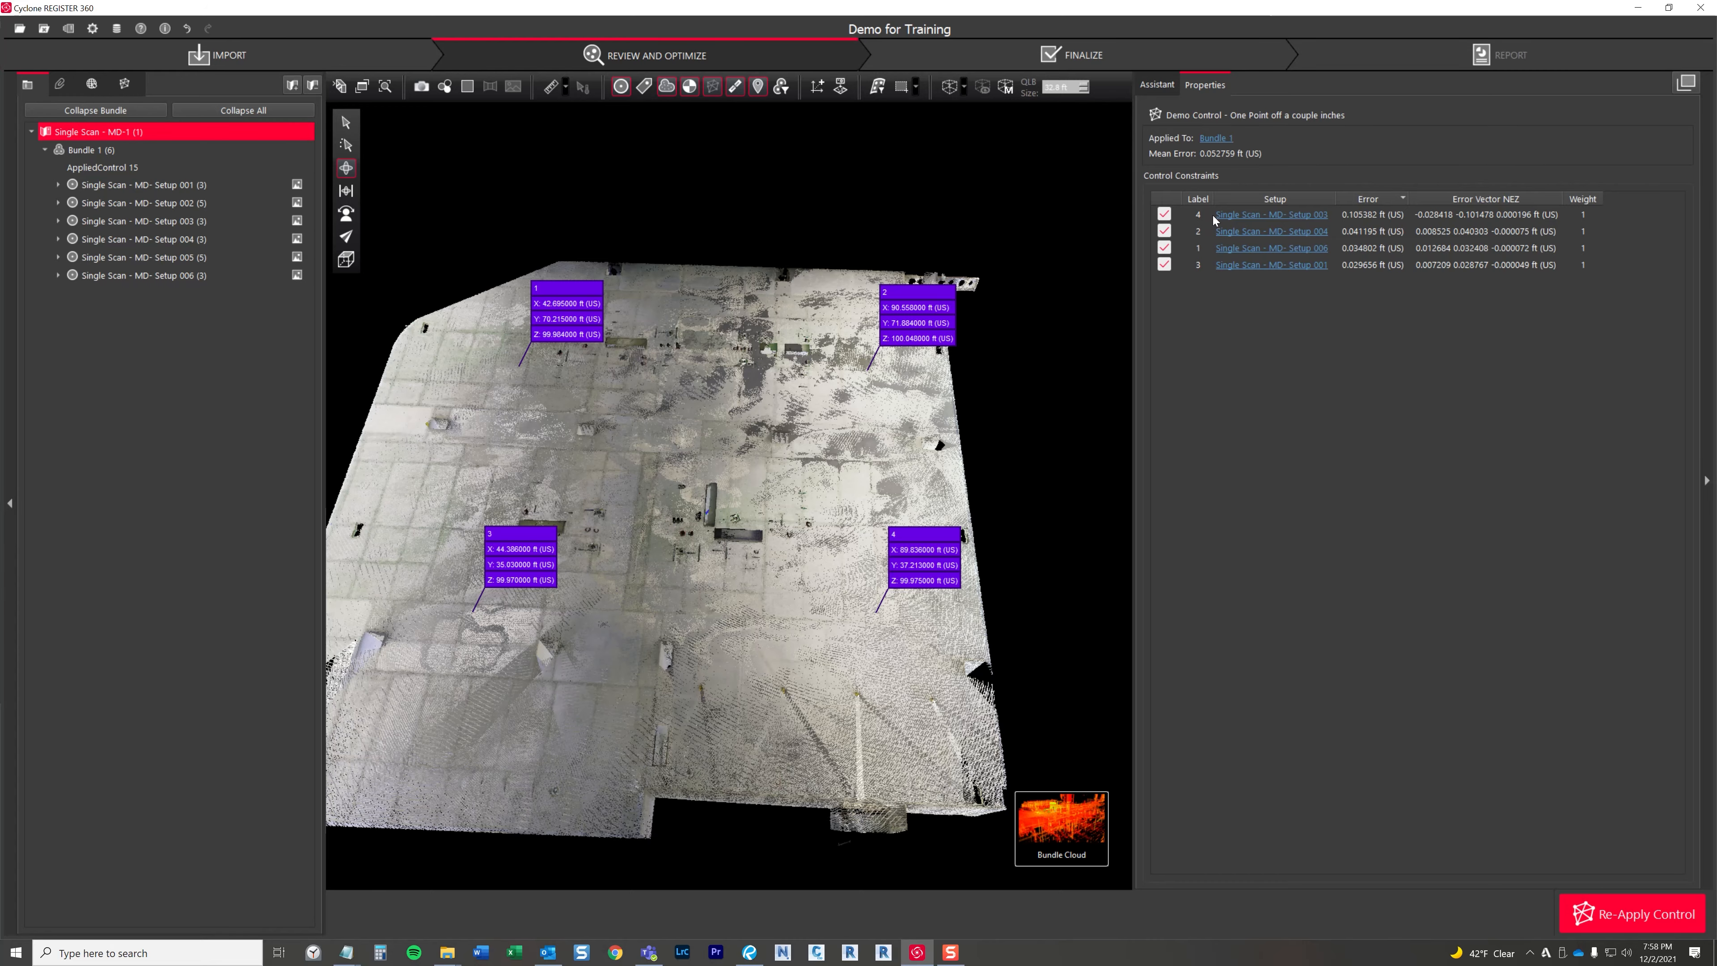
{"action": "left_click_drag", "start_coordinate": [855, 483], "coordinate": [848, 461]}
{"action": "middle_click_drag", "start_coordinate": [754, 524], "coordinate": [769, 414]}
{"action": "scroll", "coordinate": [769, 415], "scroll_direction": "up", "scroll_amount": 3}
{"action": "left_click_drag", "start_coordinate": [771, 415], "coordinate": [793, 376]}
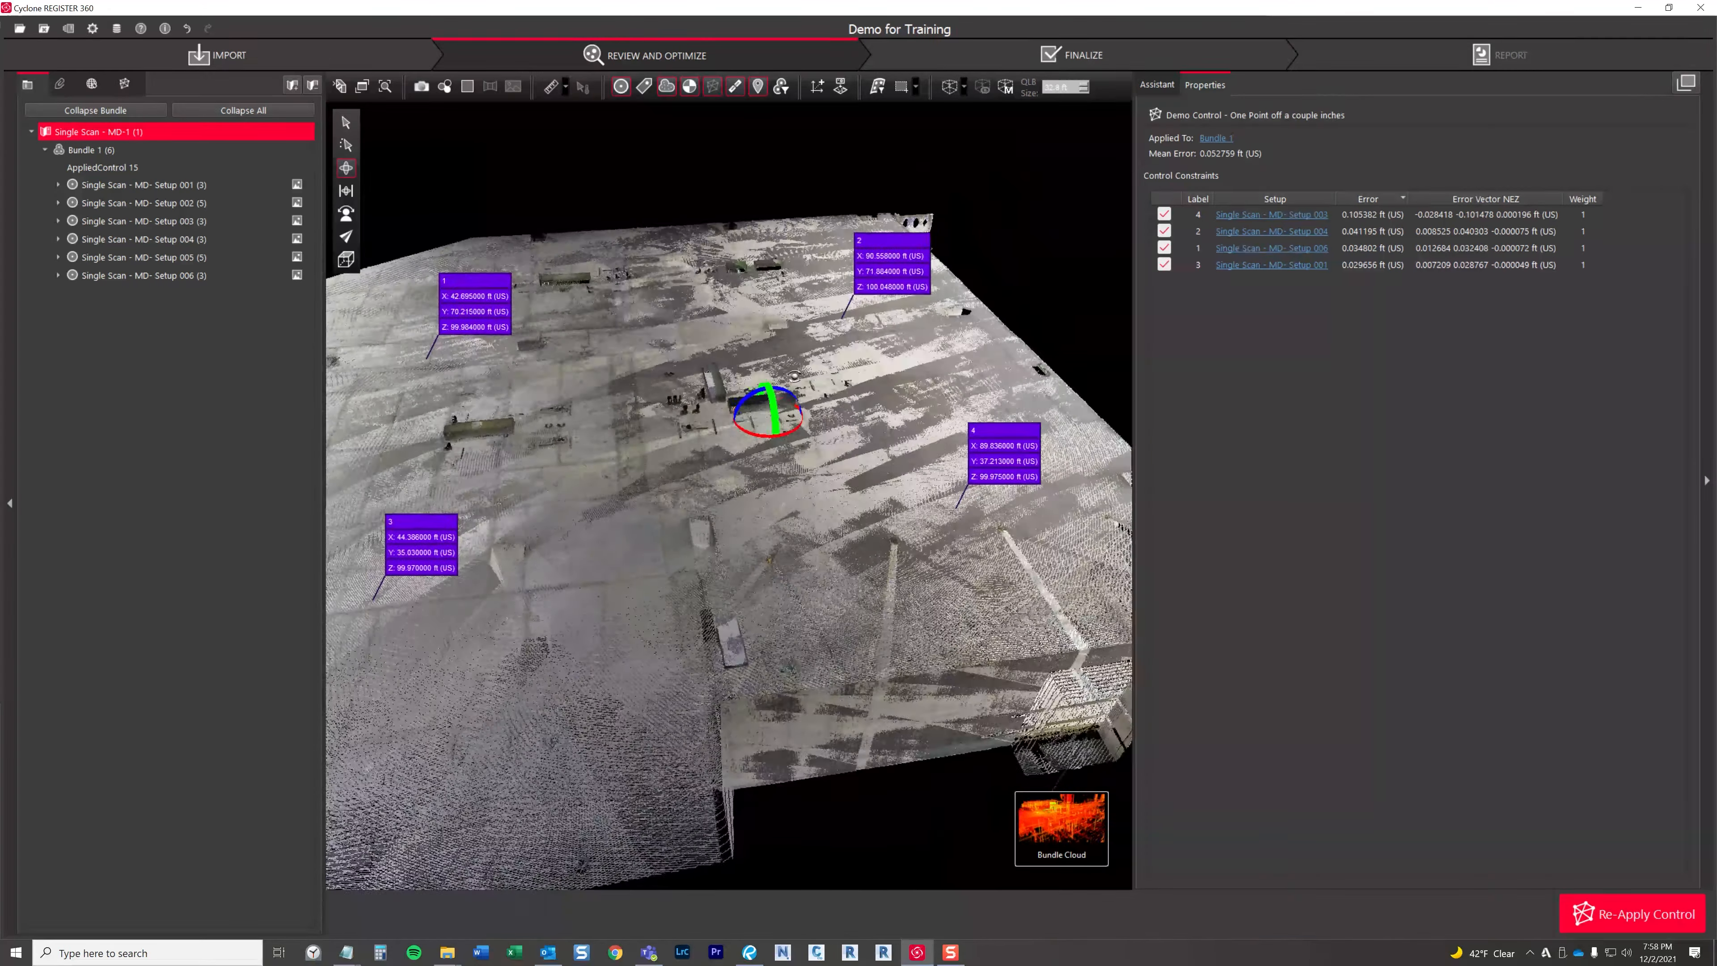
{"action": "left_click", "coordinate": [1581, 218]}
{"action": "left_click", "coordinate": [1581, 215]}
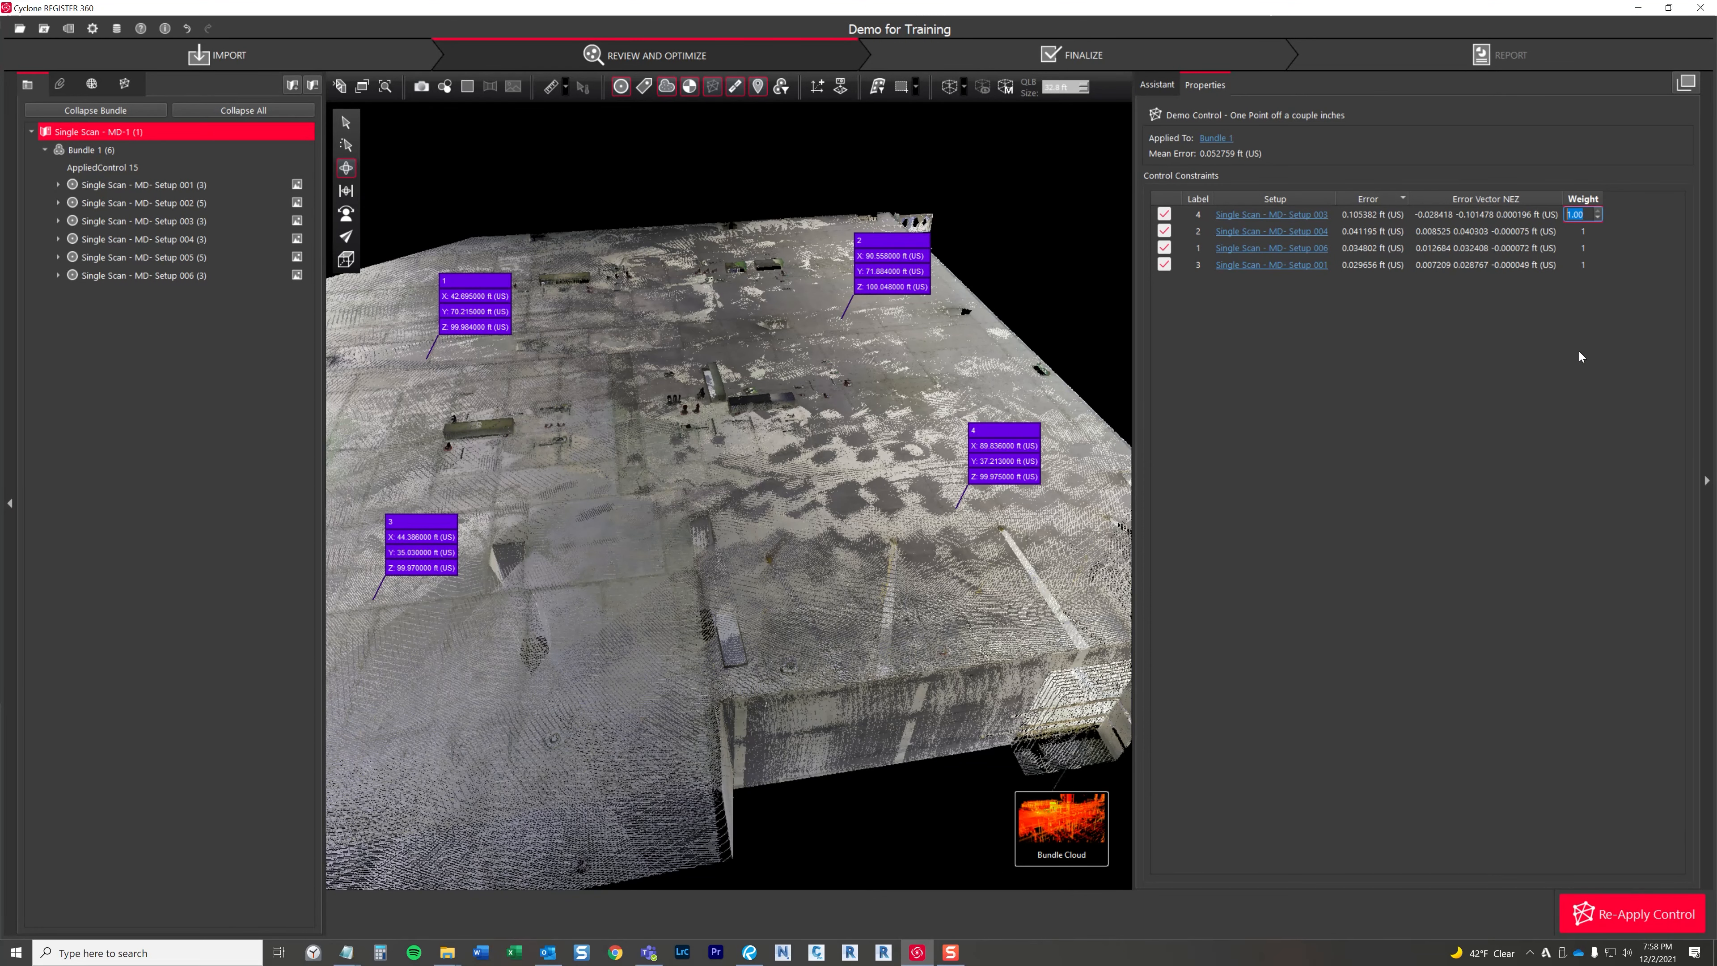
{"action": "type", "text": "0.5"}
{"action": "key", "text": "Return"}
{"action": "left_click", "coordinate": [1576, 913]}
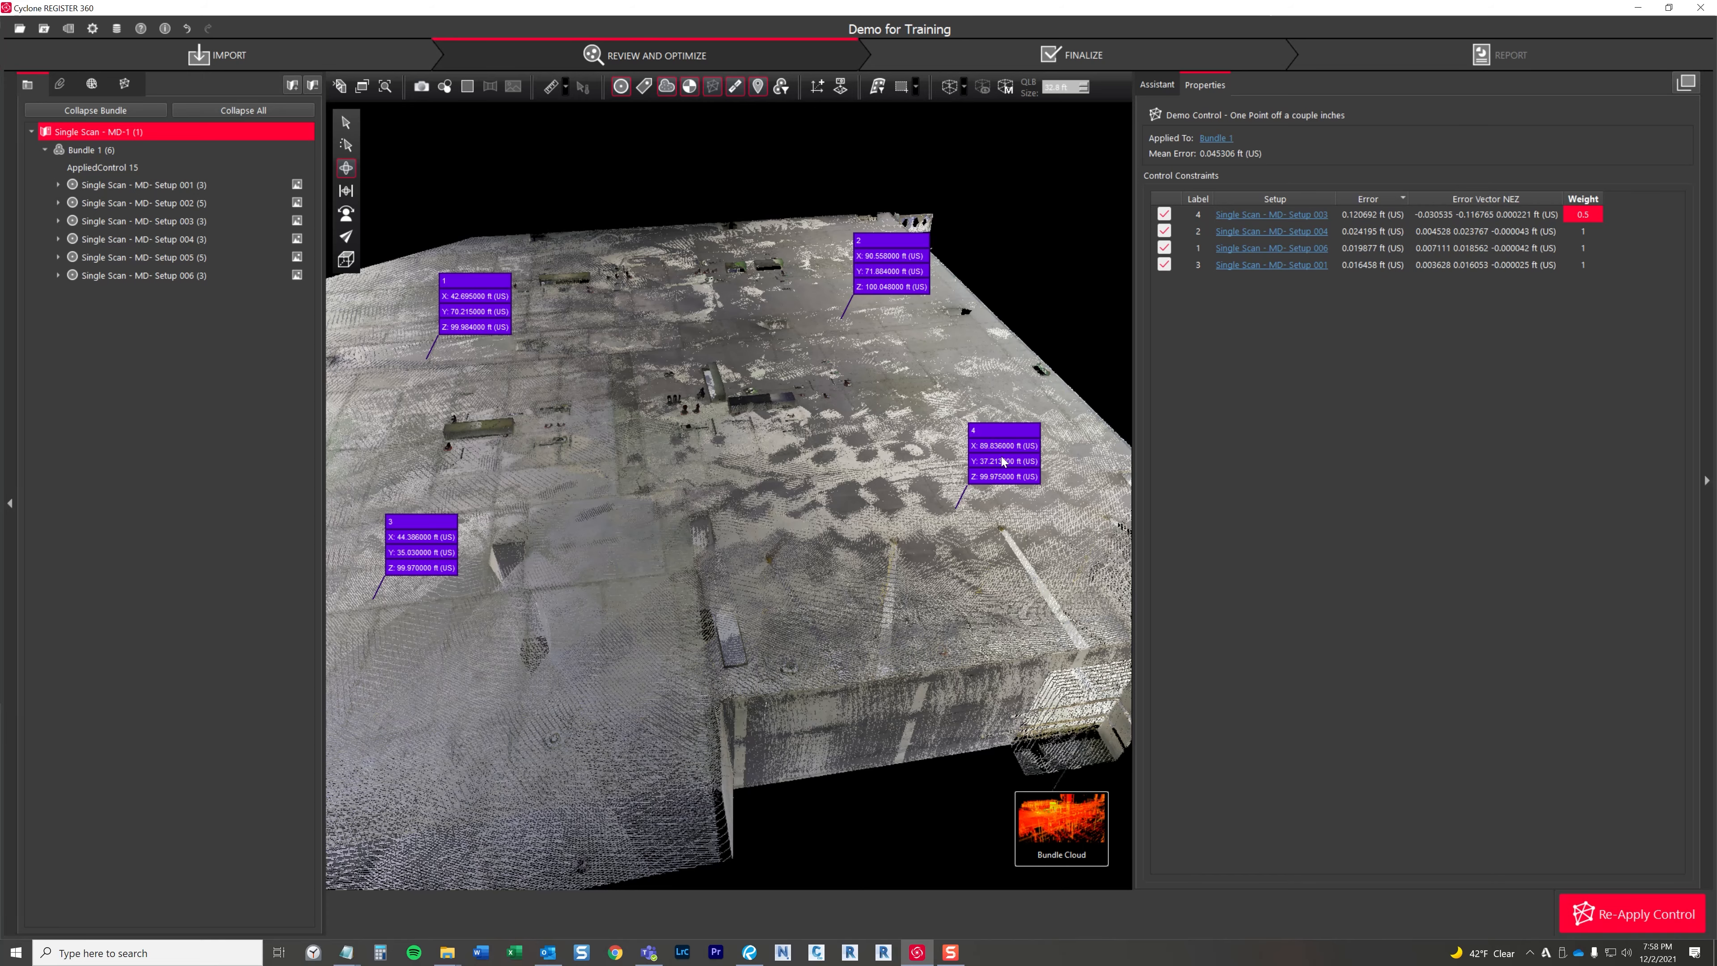
Examine control point 4 in the point cloud from close up, comparing its control marker with the scanned target position
{"action": "right_click_drag", "start_coordinate": [1004, 463], "coordinate": [859, 499]}
{"action": "scroll", "coordinate": [925, 487], "scroll_direction": "up", "scroll_amount": 4}
{"action": "scroll", "coordinate": [856, 602], "scroll_direction": "up", "scroll_amount": 4}
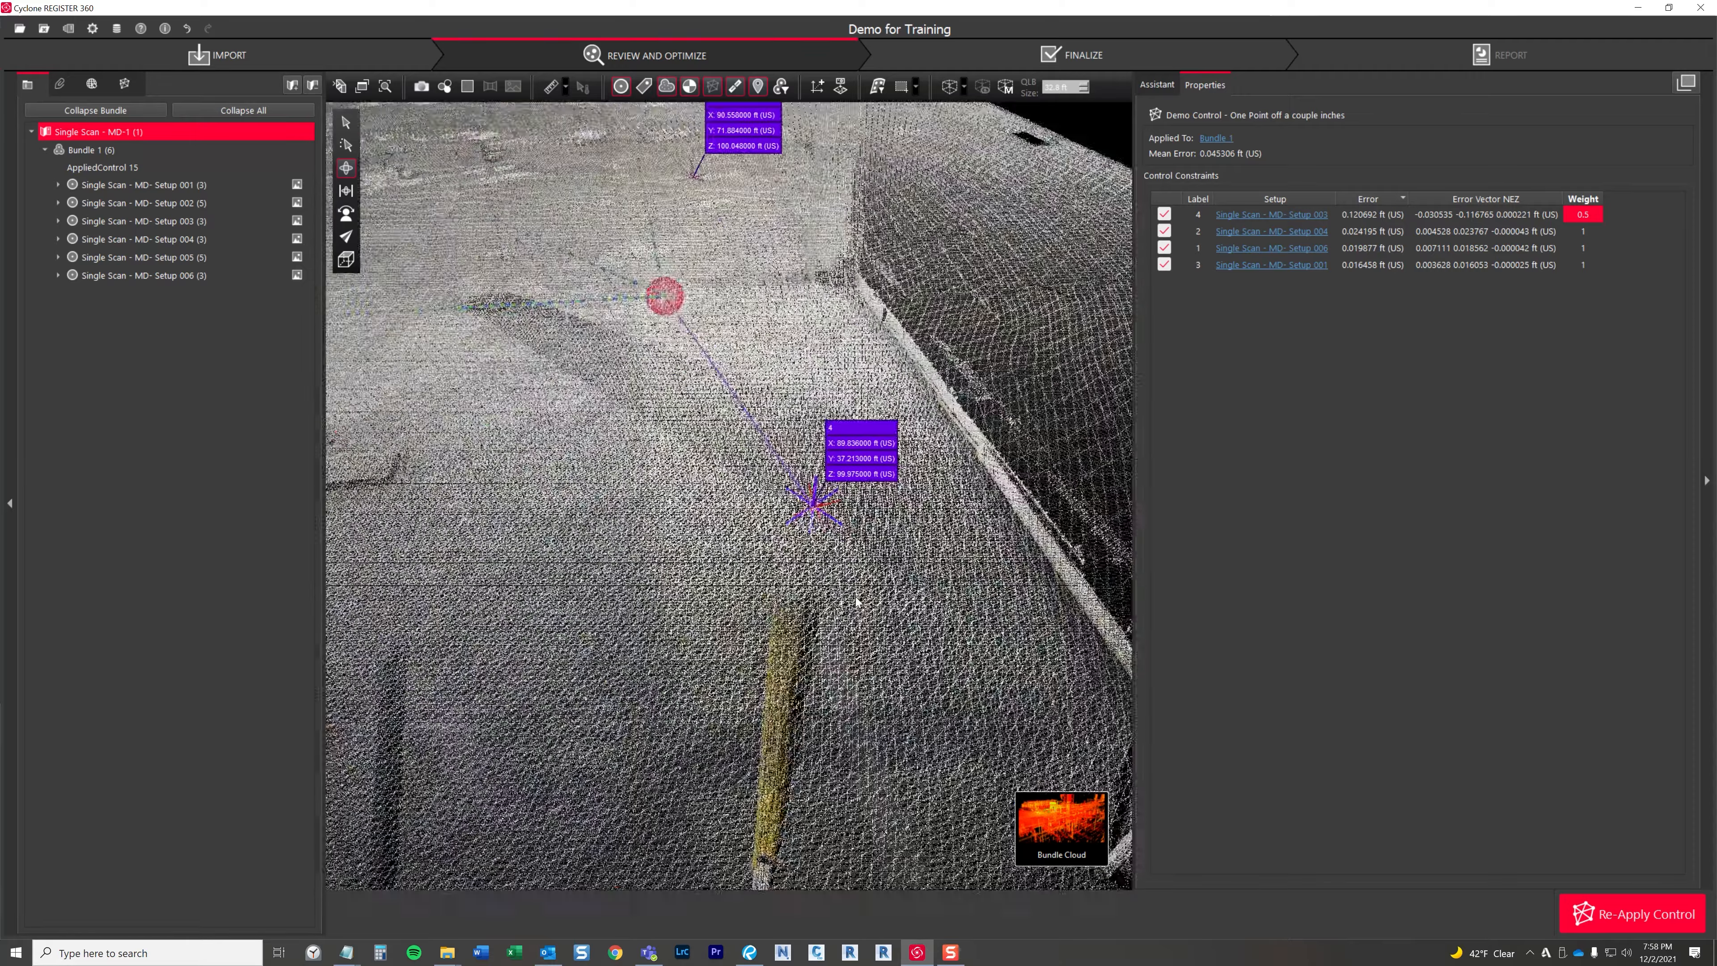
{"action": "left_click_drag", "start_coordinate": [857, 602], "coordinate": [709, 450]}
{"action": "right_click_drag", "start_coordinate": [710, 449], "coordinate": [811, 569]}
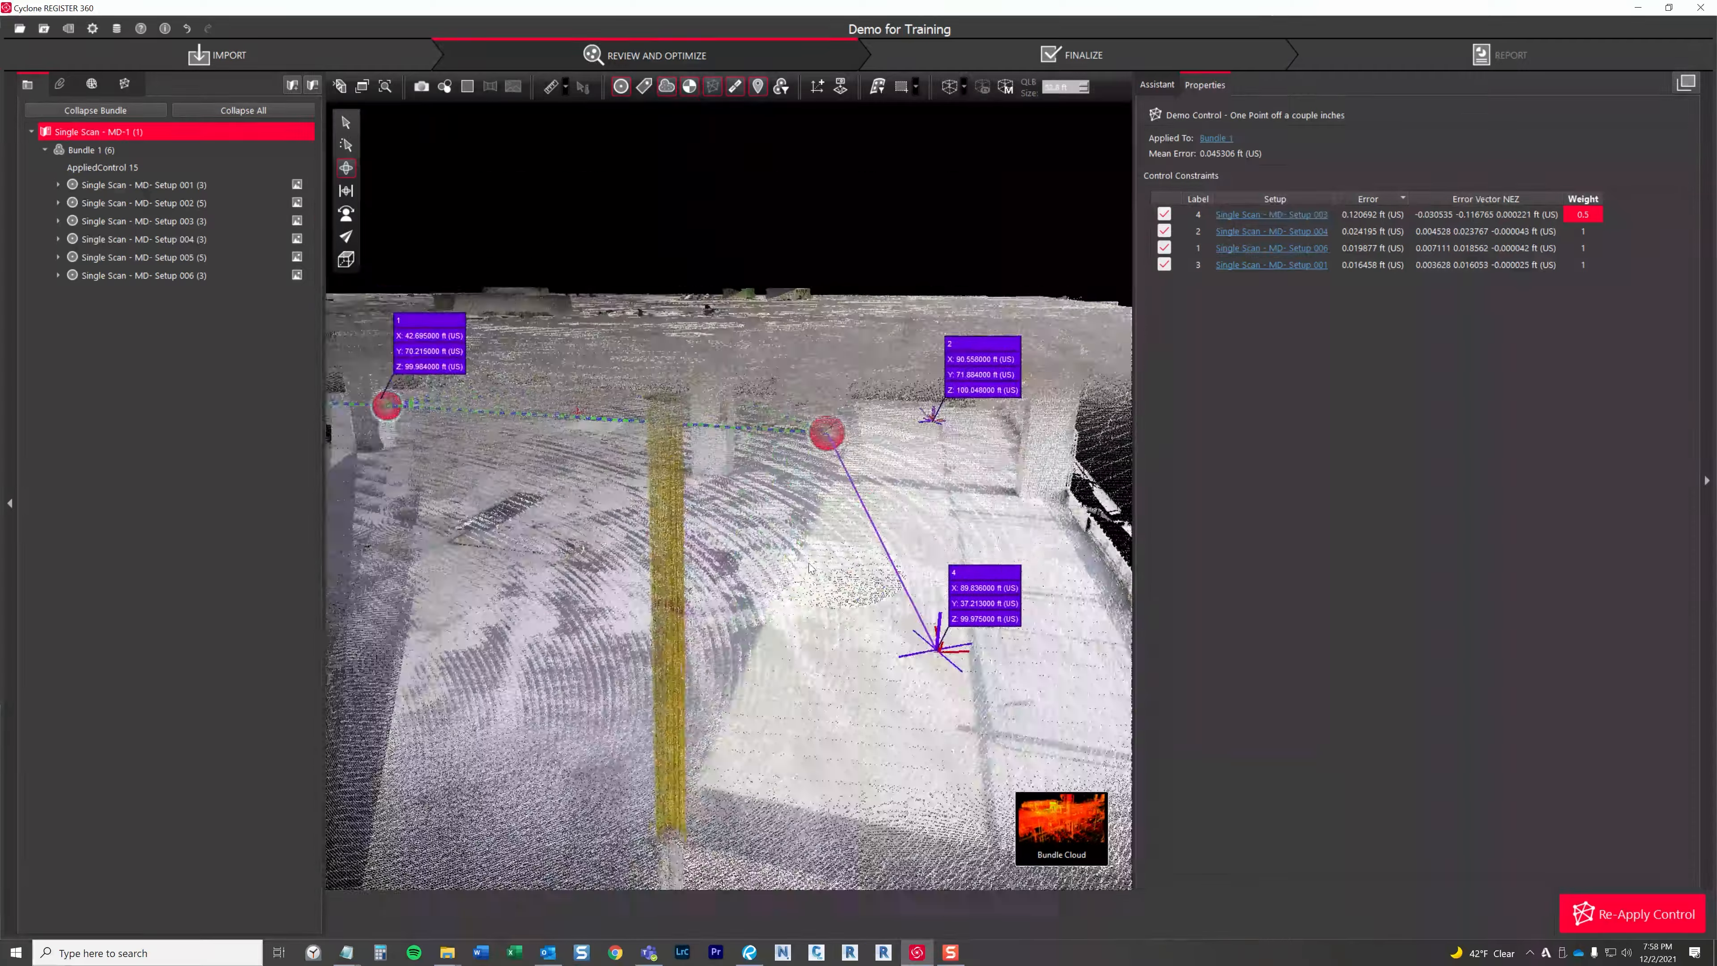
{"action": "left_click_drag", "start_coordinate": [811, 568], "coordinate": [774, 399]}
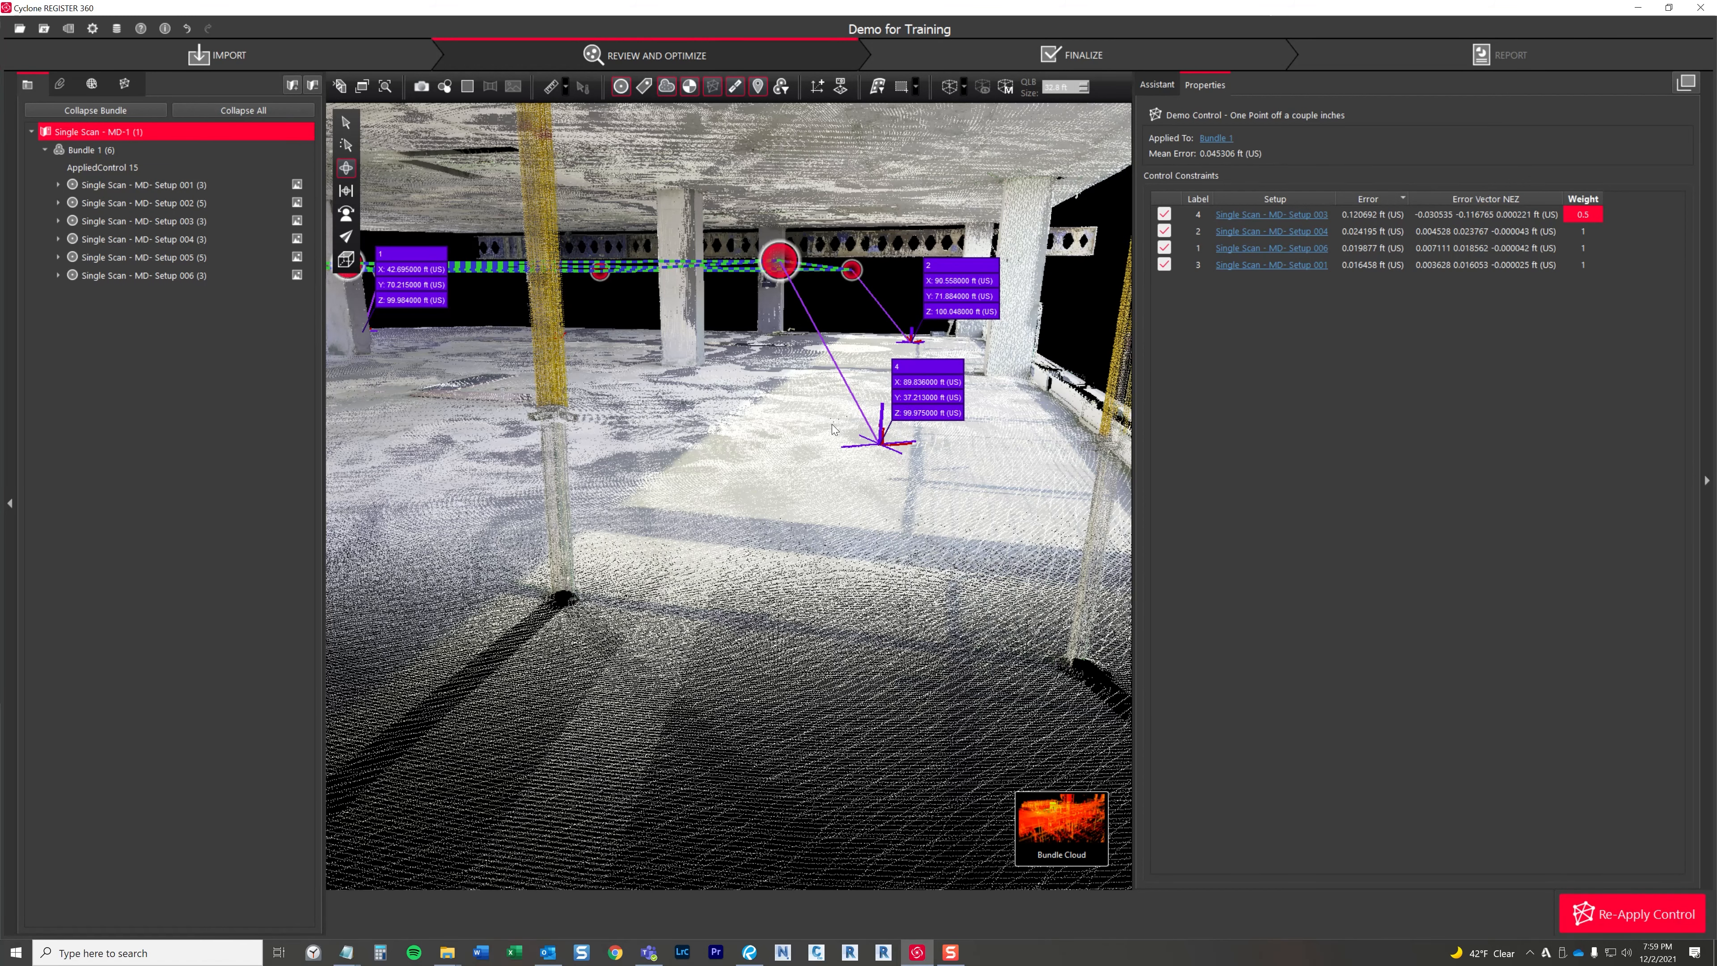
{"action": "left_click_drag", "start_coordinate": [838, 431], "coordinate": [853, 426]}
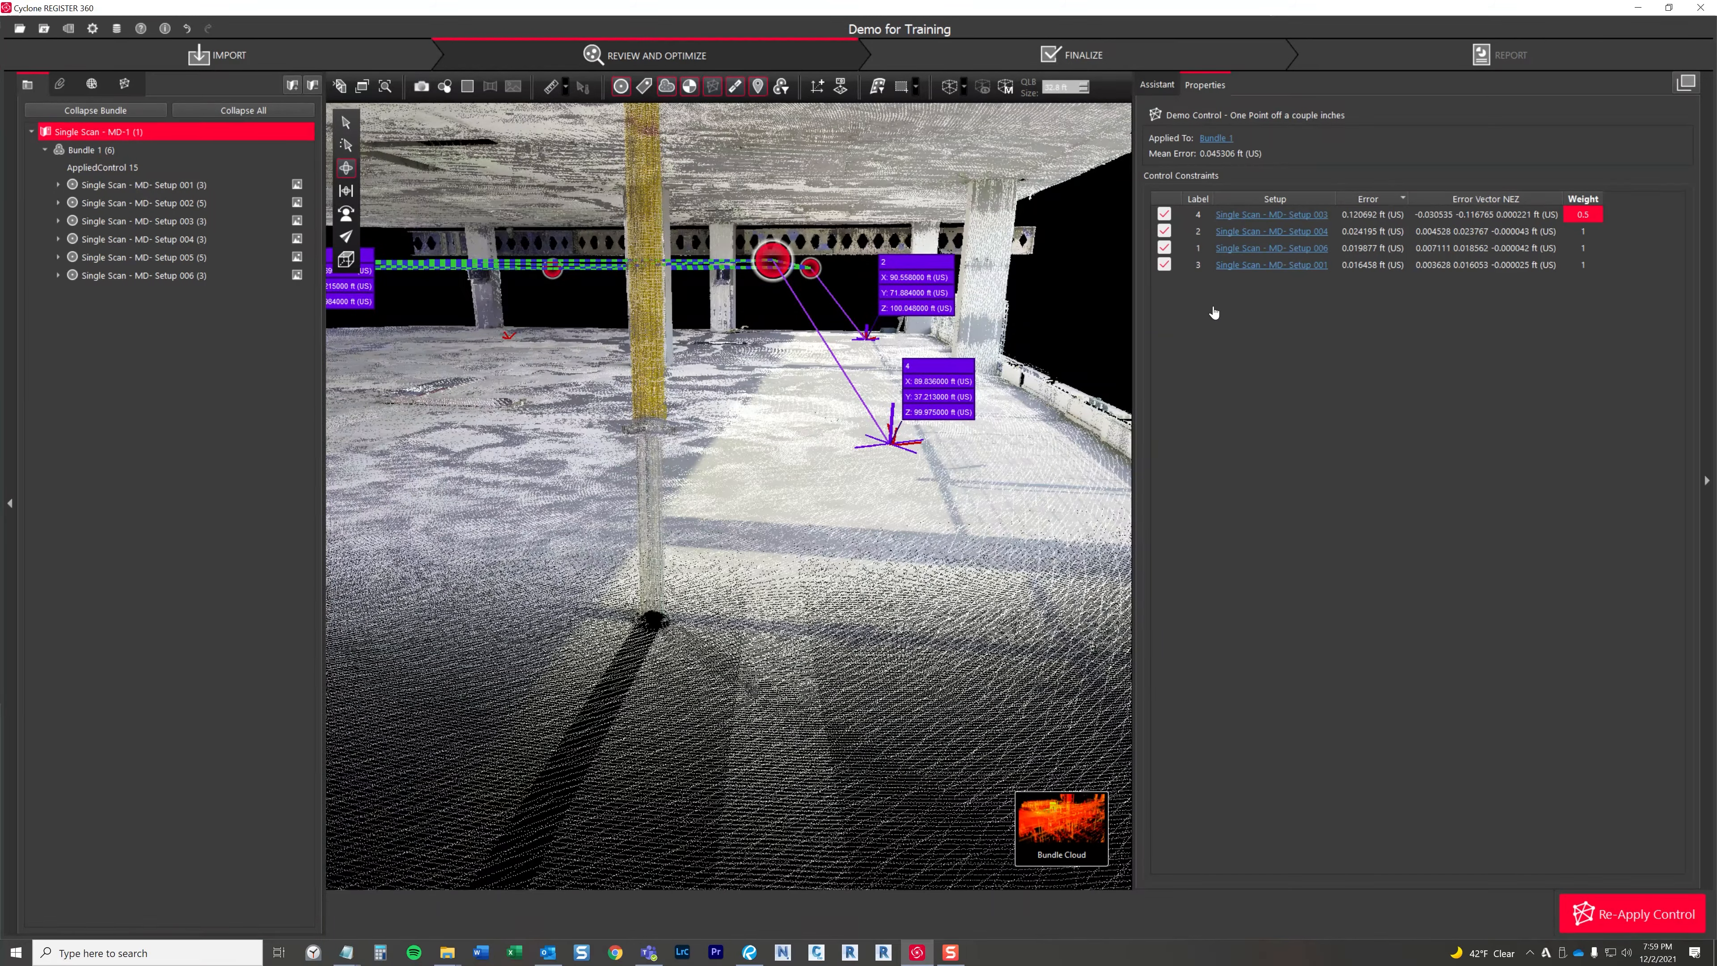
{"action": "left_click_drag", "start_coordinate": [726, 421], "coordinate": [659, 436]}
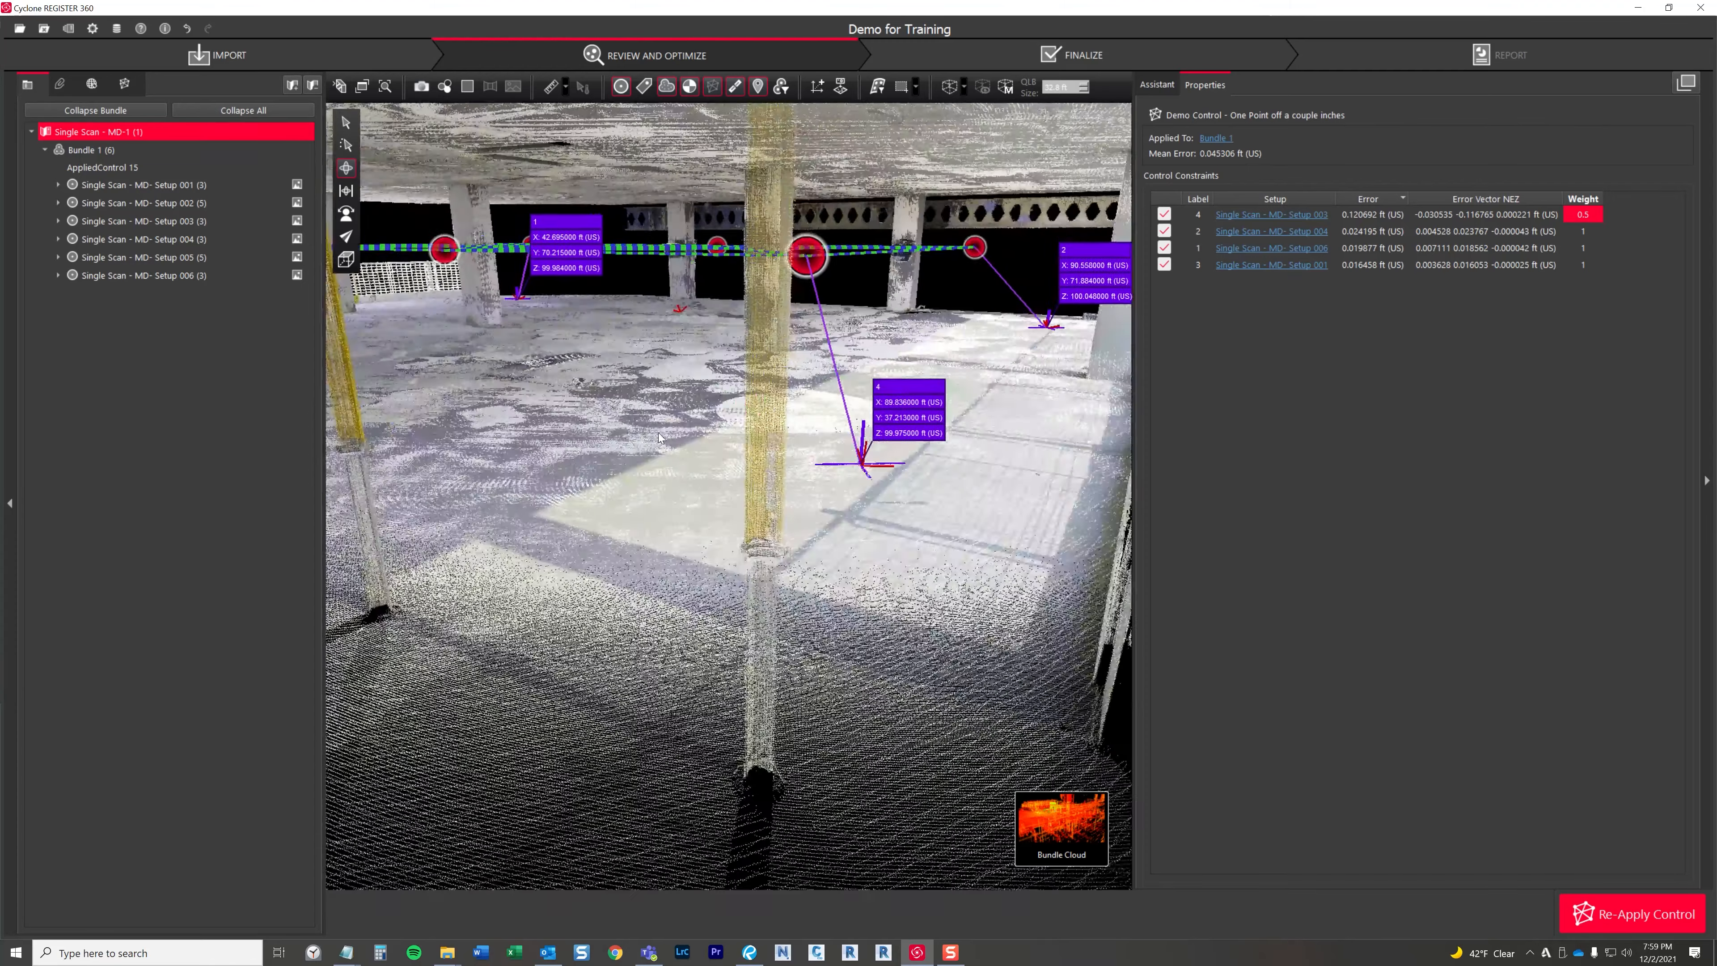
{"action": "left_click_drag", "start_coordinate": [830, 443], "coordinate": [858, 458]}
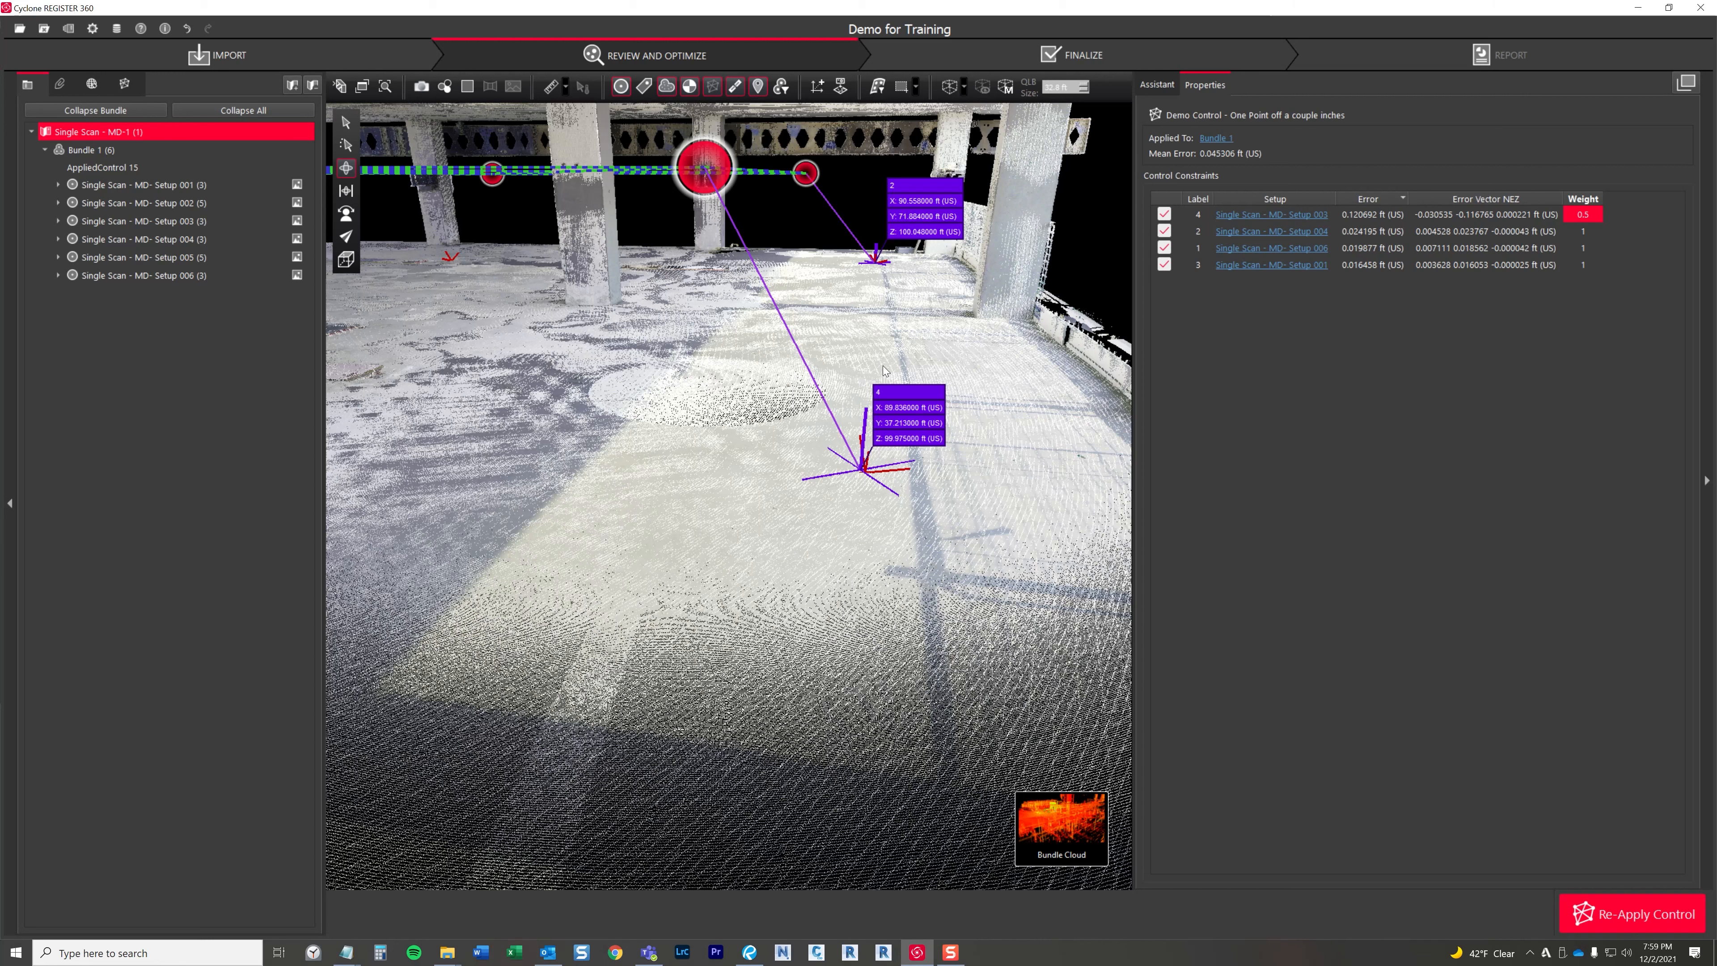
{"action": "left_click_drag", "start_coordinate": [883, 366], "coordinate": [869, 372]}
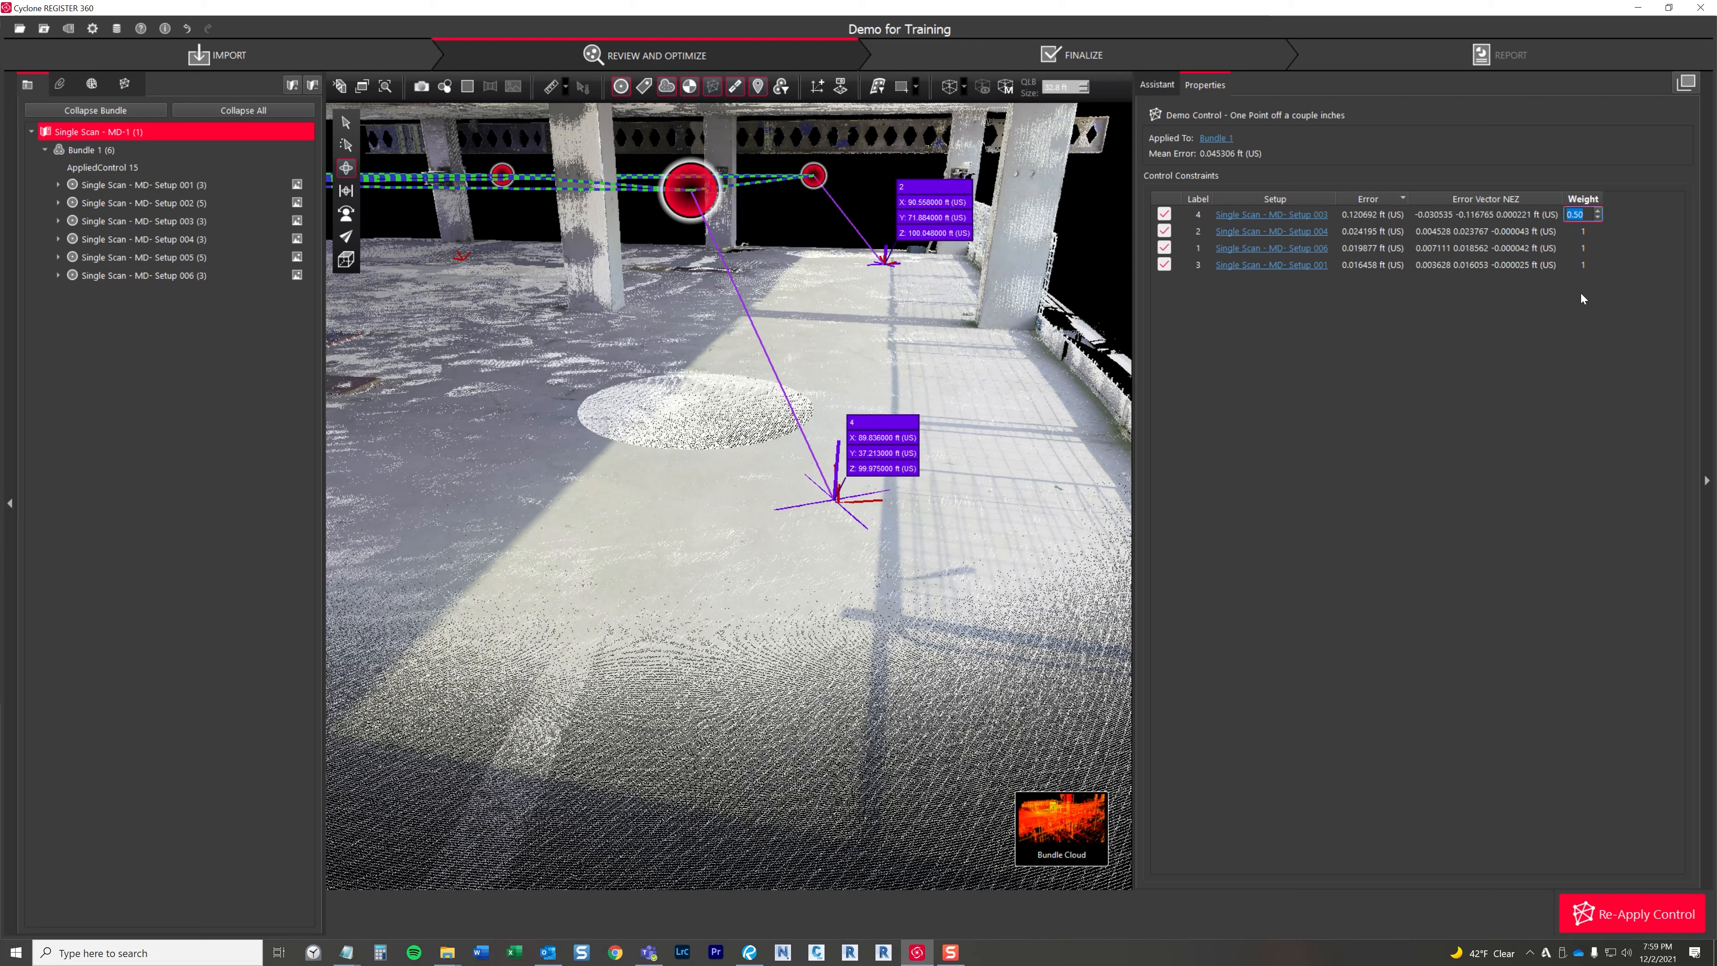
Re-apply the control with point 4's weight set to 0.1, and once more with point 4 excluded from the constraints
{"action": "type", "text": "0.1"}
{"action": "key", "text": "Return"}
{"action": "left_click", "coordinate": [1633, 928]}
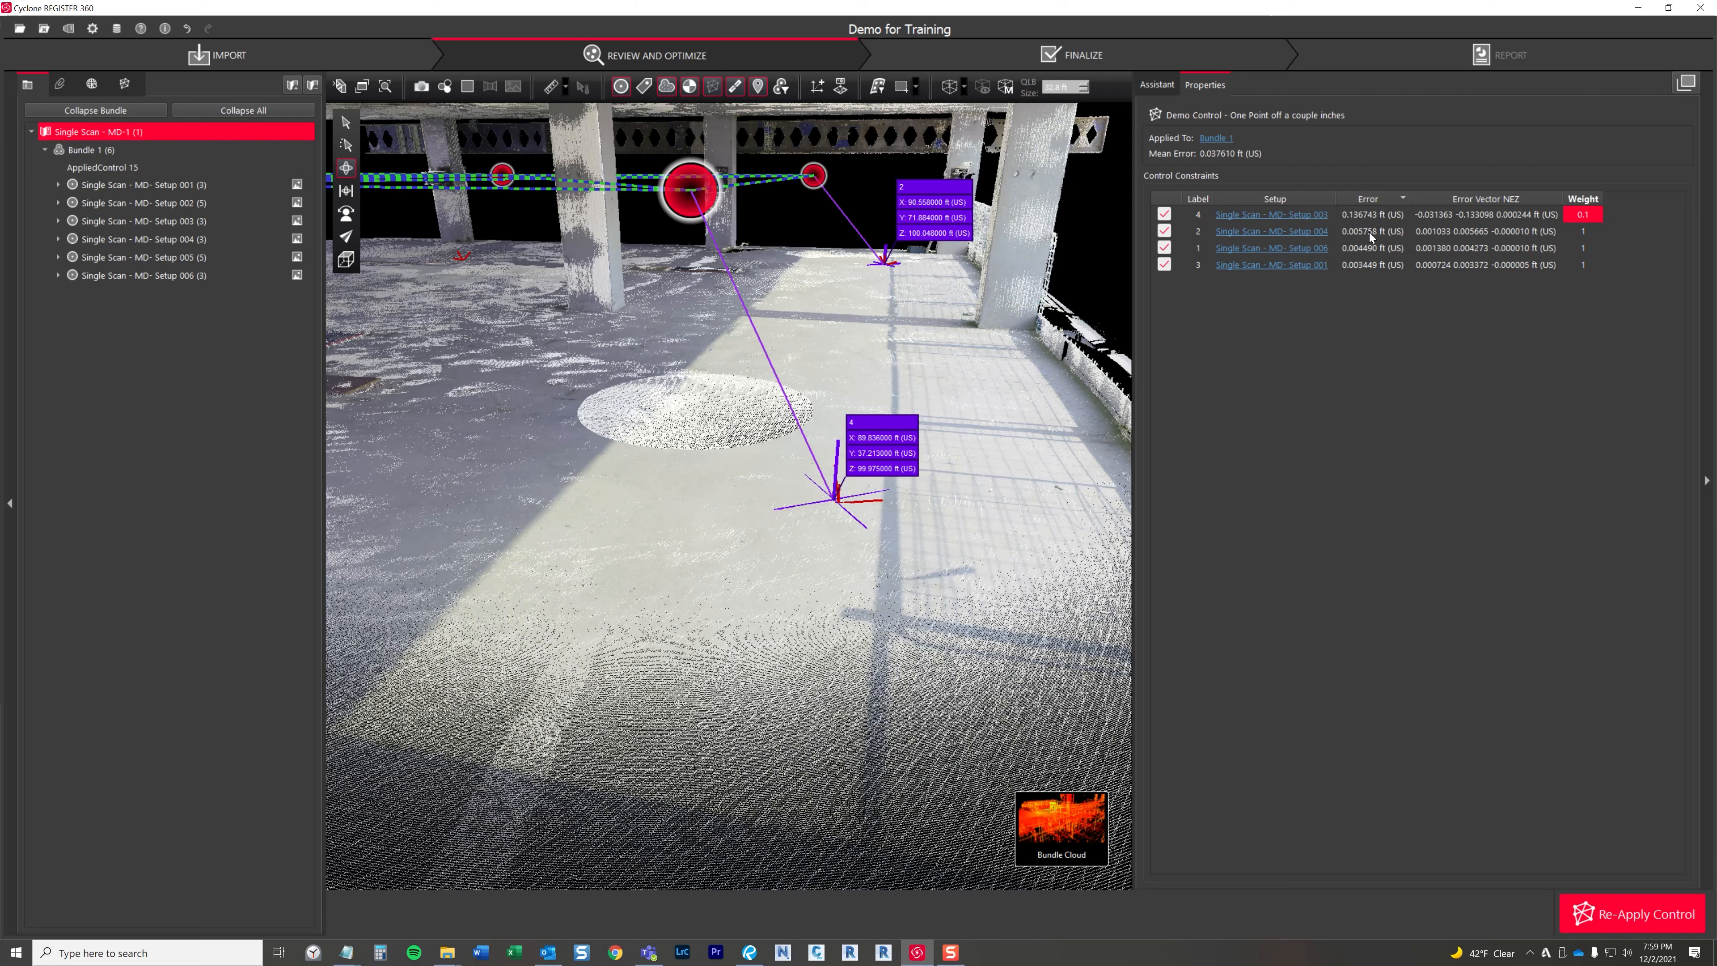
{"action": "left_click", "coordinate": [1164, 214]}
{"action": "left_click", "coordinate": [1582, 911]}
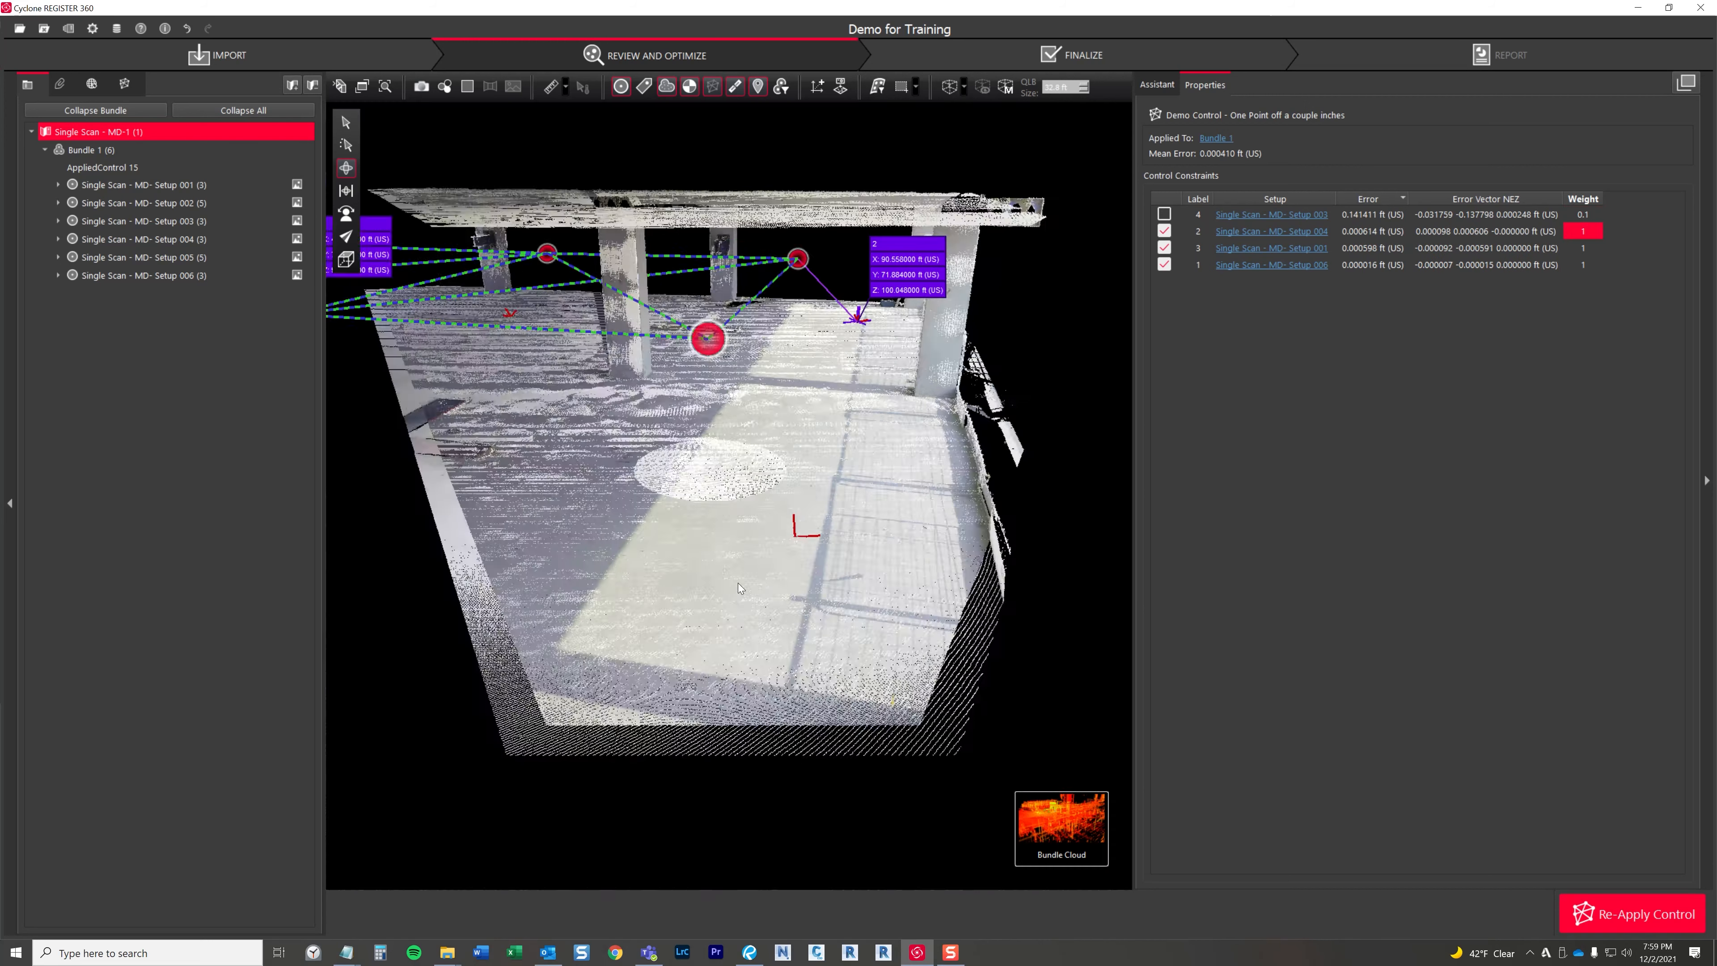
Examine the remaining control points 1, 2 and 3 and the scan setups across the parking deck's point cloud
{"action": "left_click_drag", "start_coordinate": [738, 583], "coordinate": [1196, 545]}
{"action": "scroll", "coordinate": [613, 493], "scroll_direction": "down", "scroll_amount": 5}
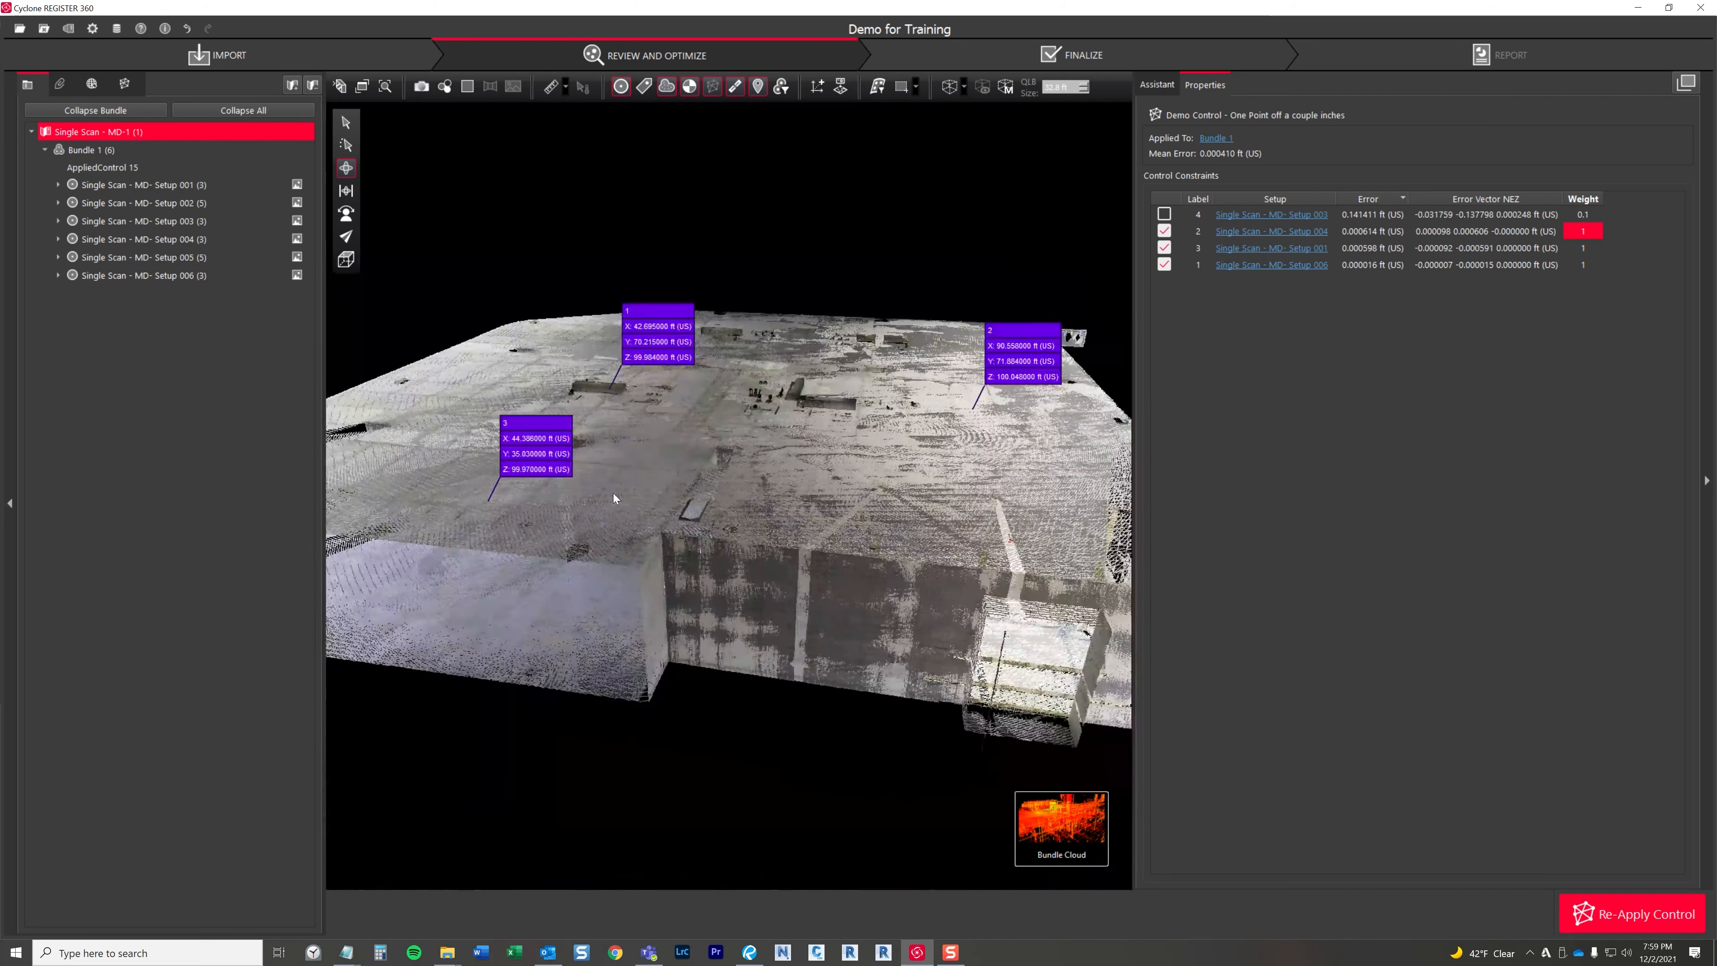
{"action": "left_click_drag", "start_coordinate": [647, 505], "coordinate": [683, 455]}
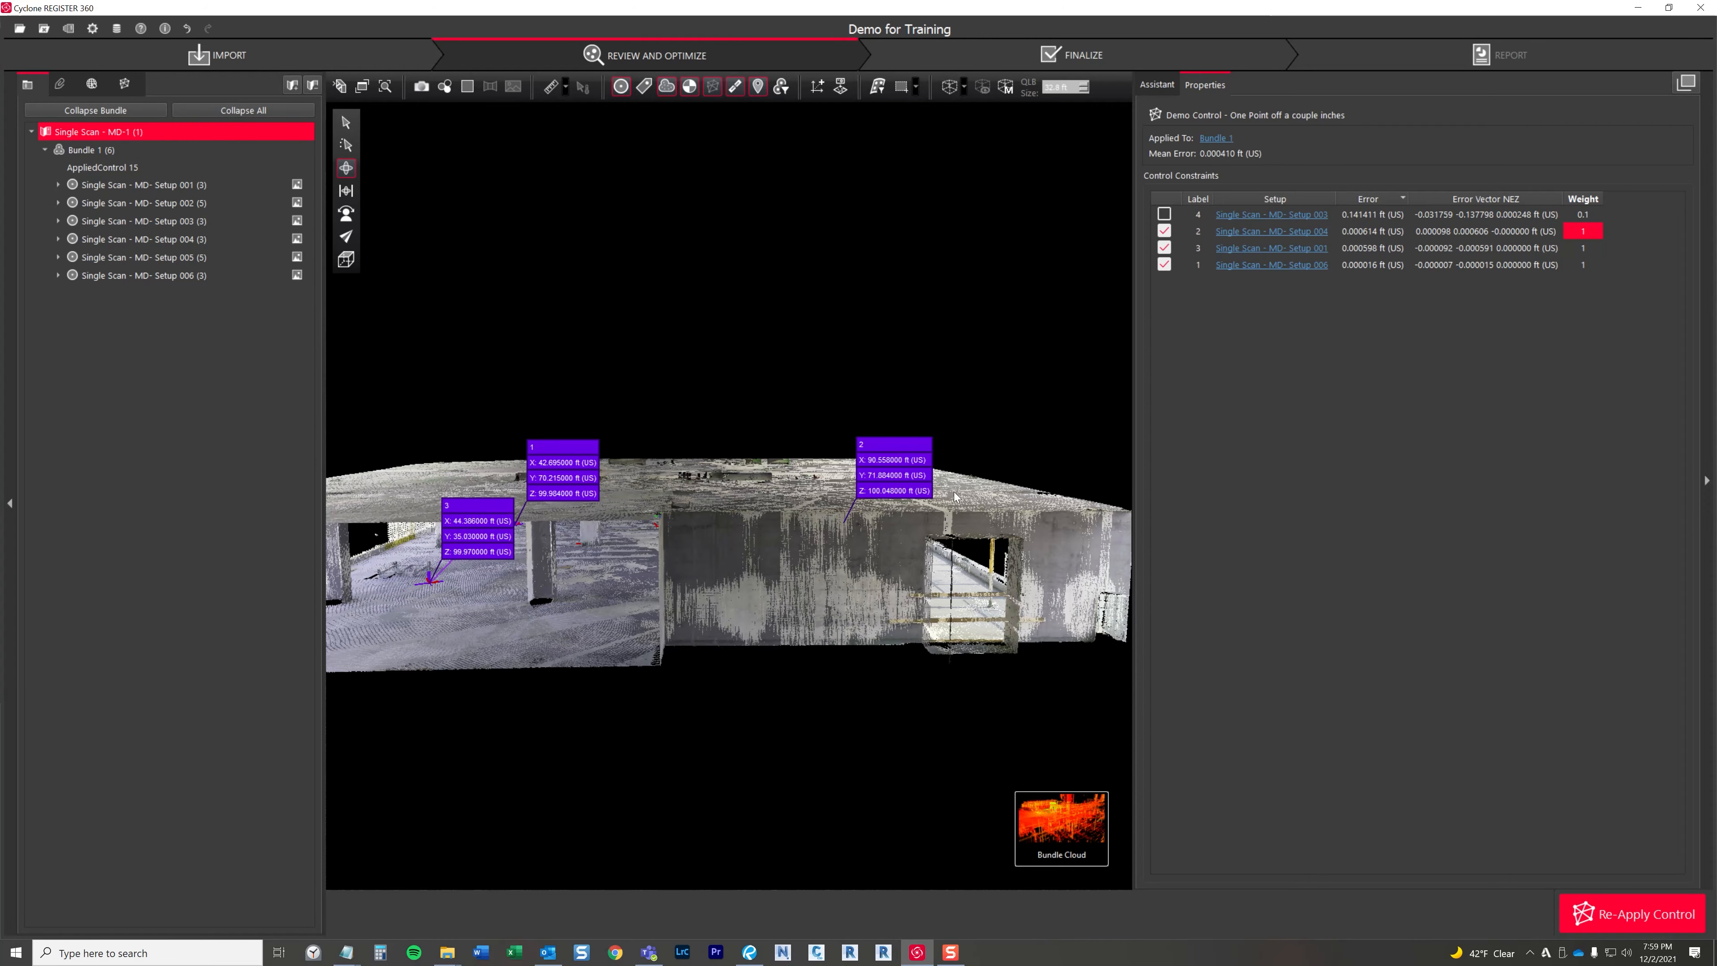
{"action": "scroll", "coordinate": [724, 552], "scroll_direction": "up", "scroll_amount": 10}
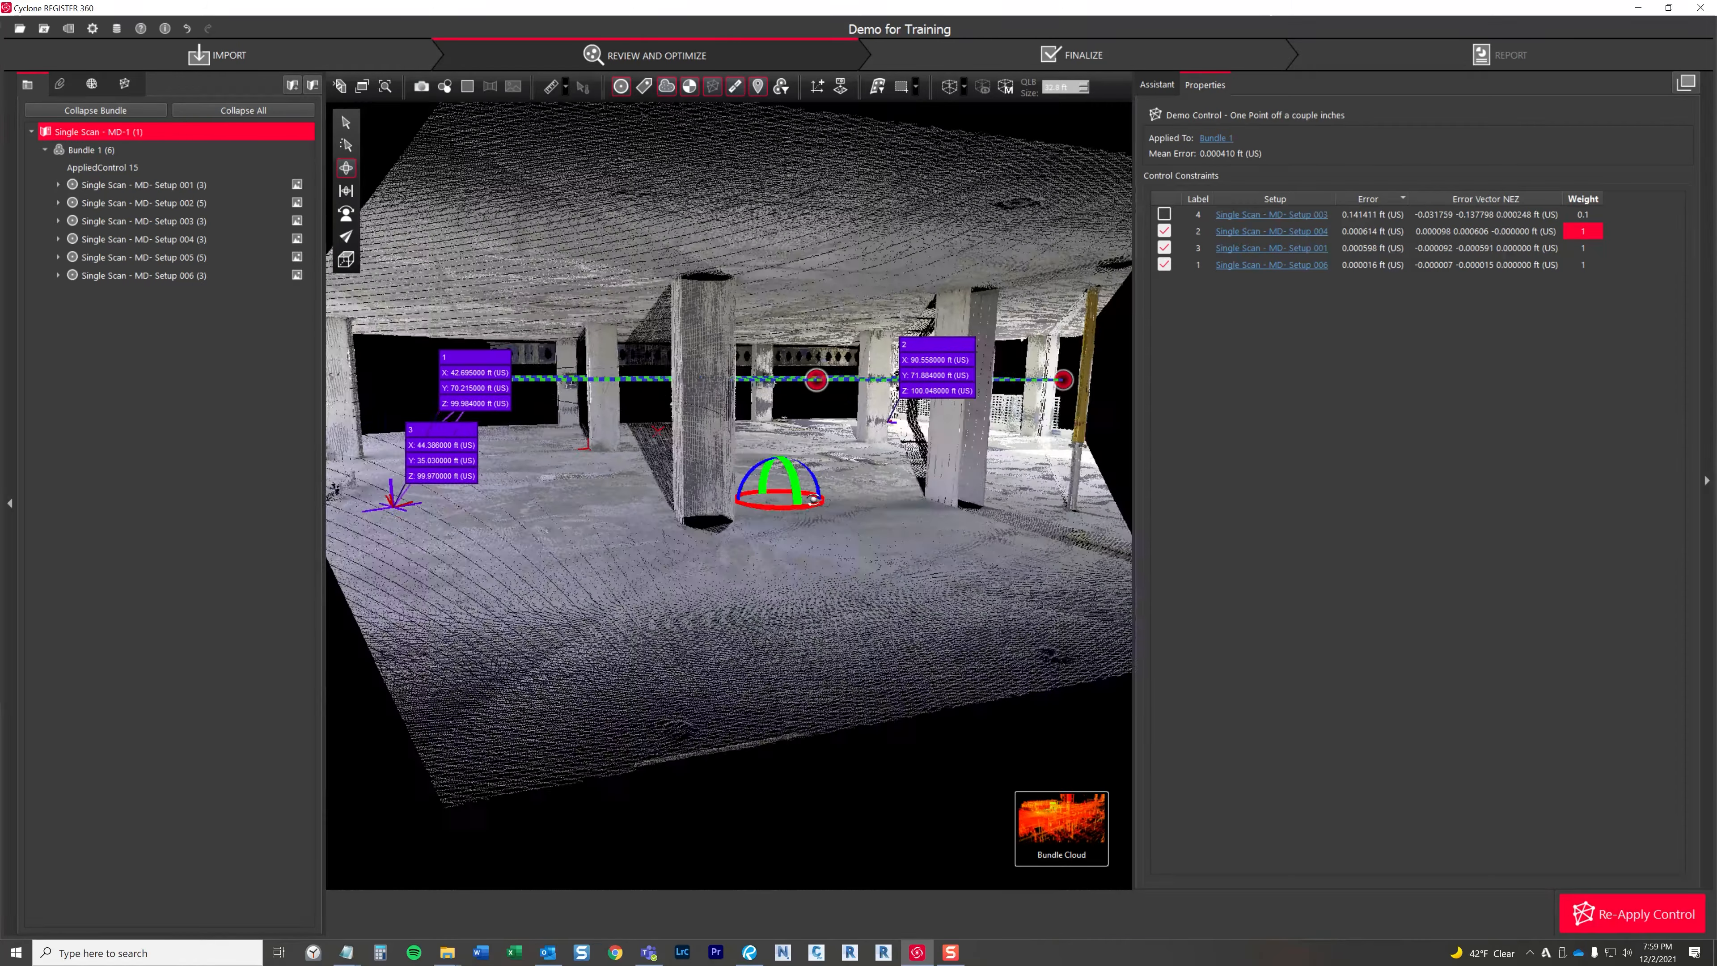
{"action": "left_click_drag", "start_coordinate": [813, 499], "coordinate": [873, 498]}
{"action": "scroll", "coordinate": [713, 466], "scroll_direction": "up", "scroll_amount": 5}
{"action": "left_click_drag", "start_coordinate": [714, 466], "coordinate": [724, 476]}
{"action": "scroll", "coordinate": [709, 303], "scroll_direction": "up", "scroll_amount": 5}
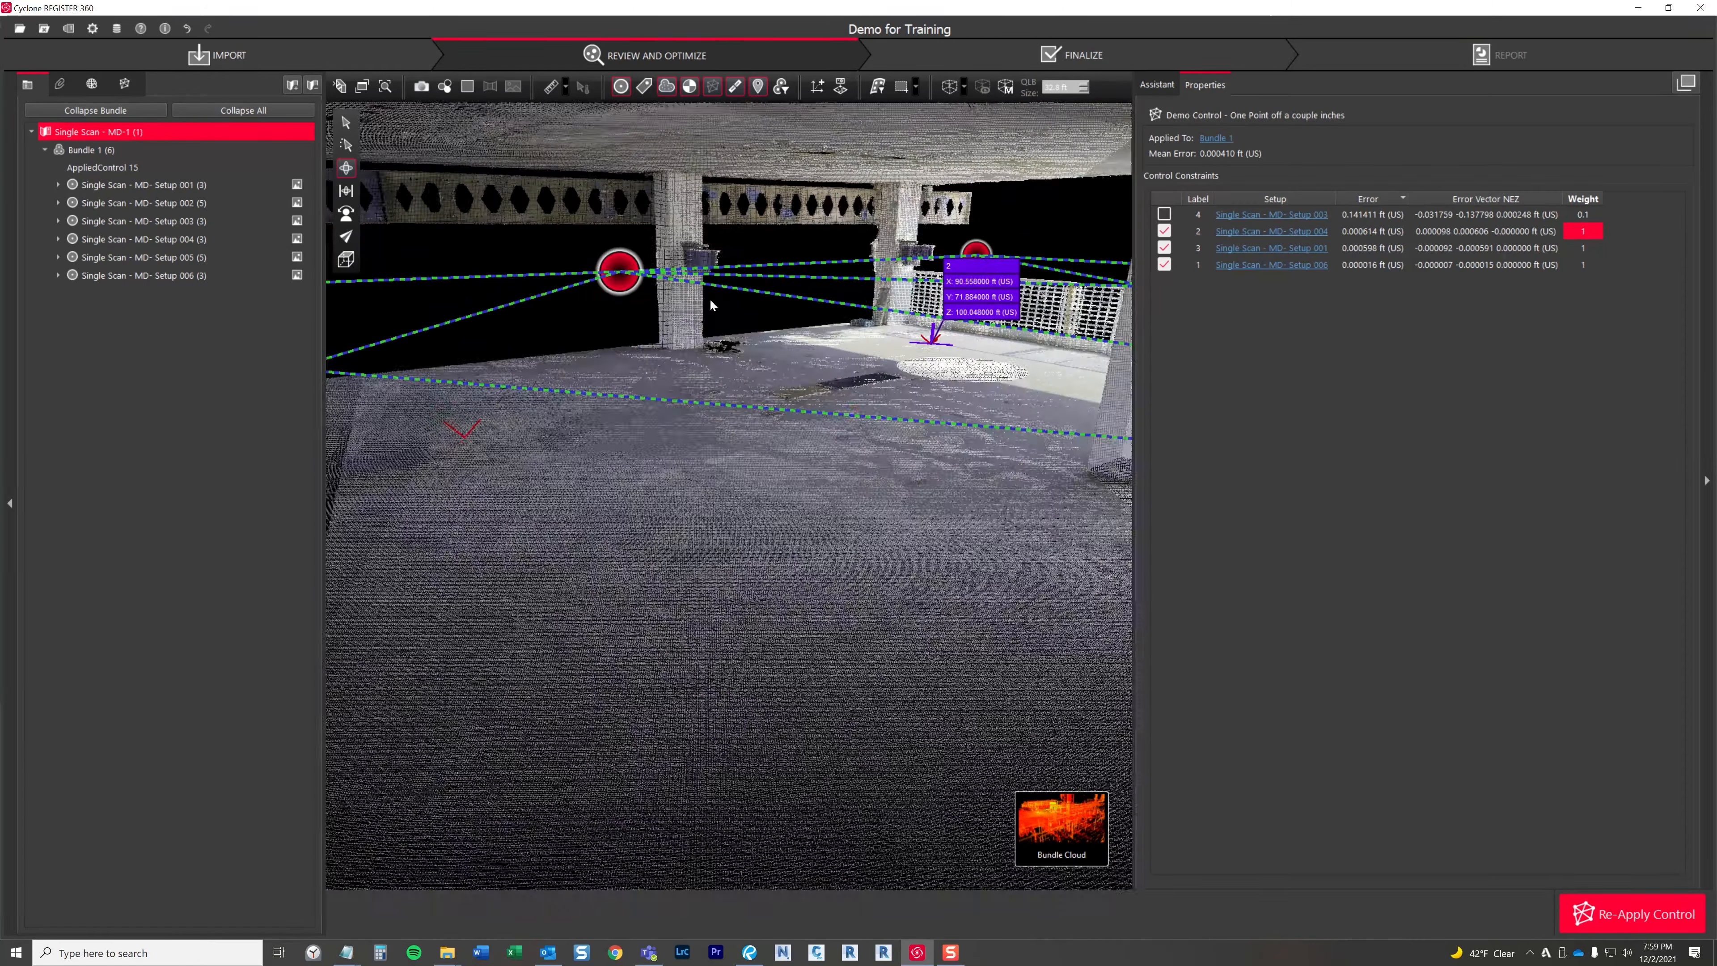
{"action": "mouse_move", "coordinate": [599, 283]}
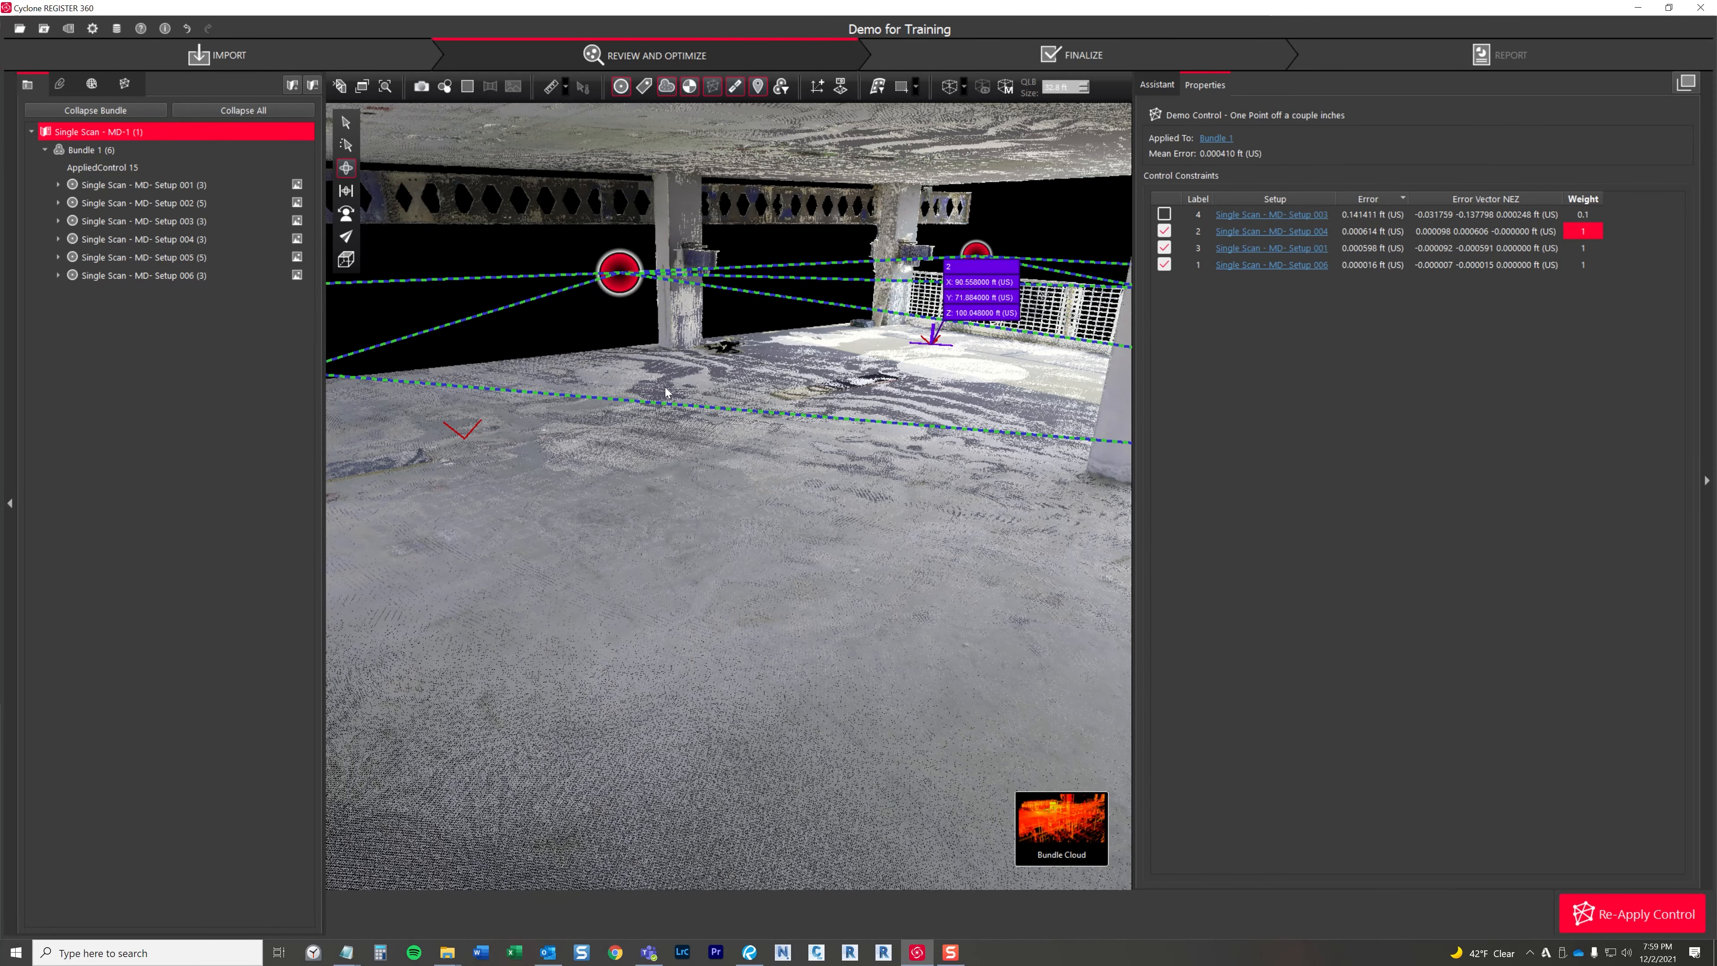
{"action": "left_click_drag", "start_coordinate": [664, 425], "coordinate": [567, 398]}
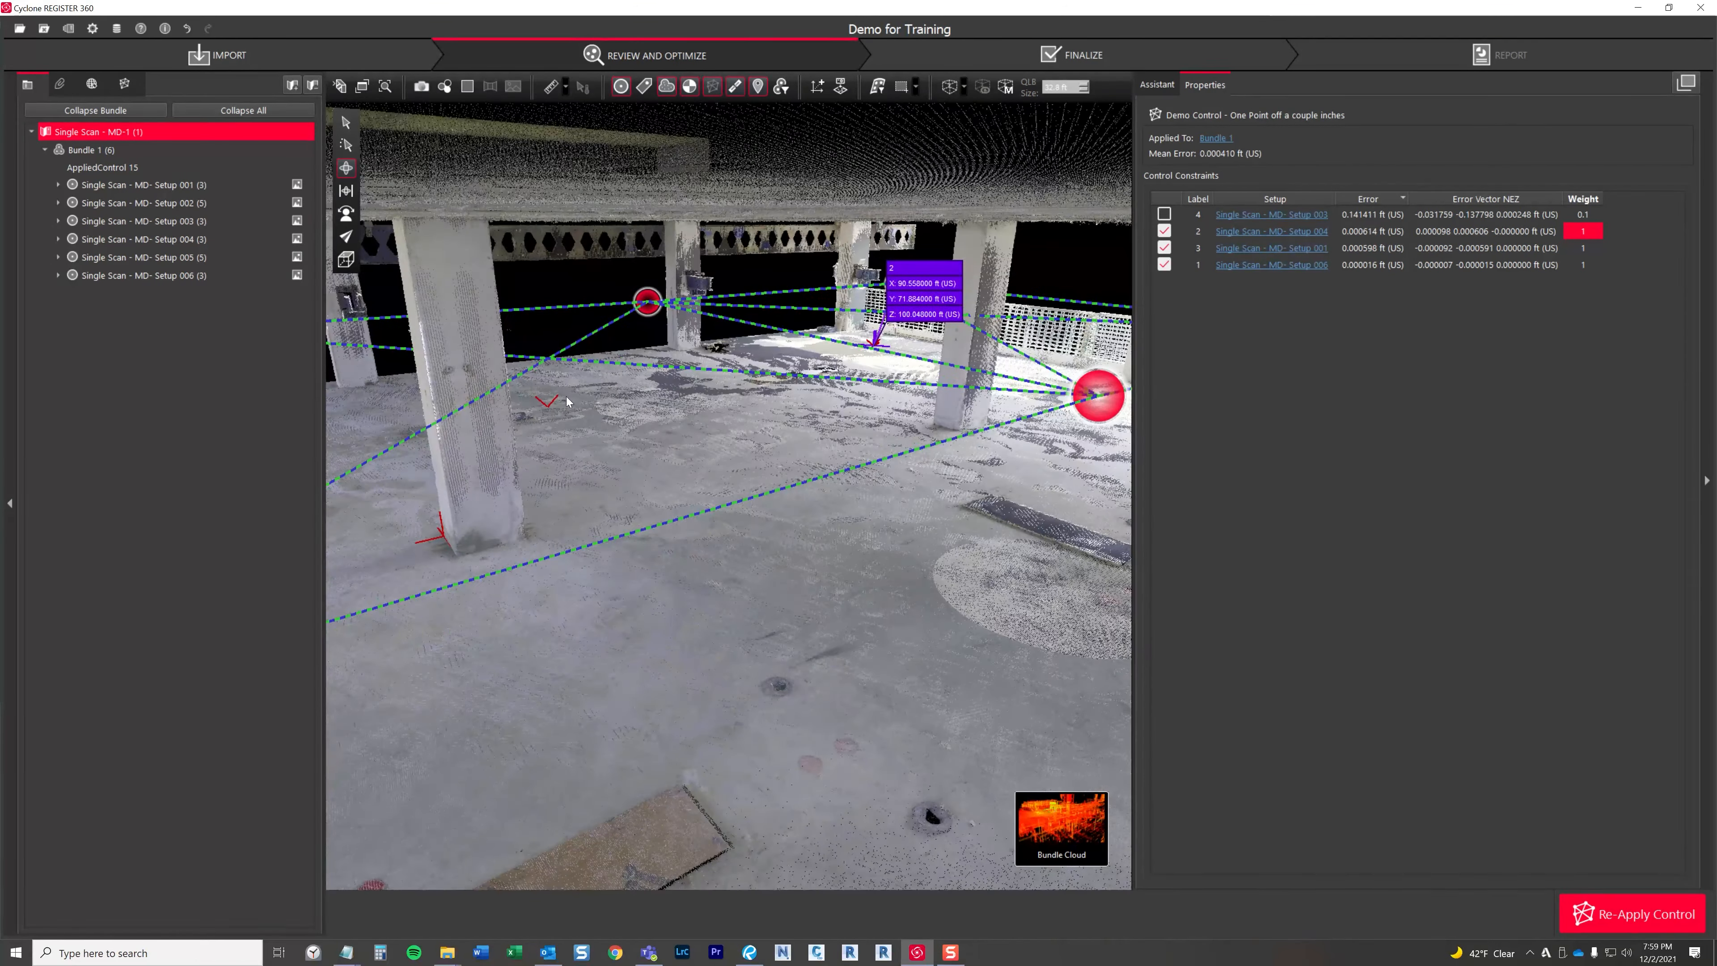
Remove the applied control from Bundle 1
{"action": "right_click", "coordinate": [94, 168]}
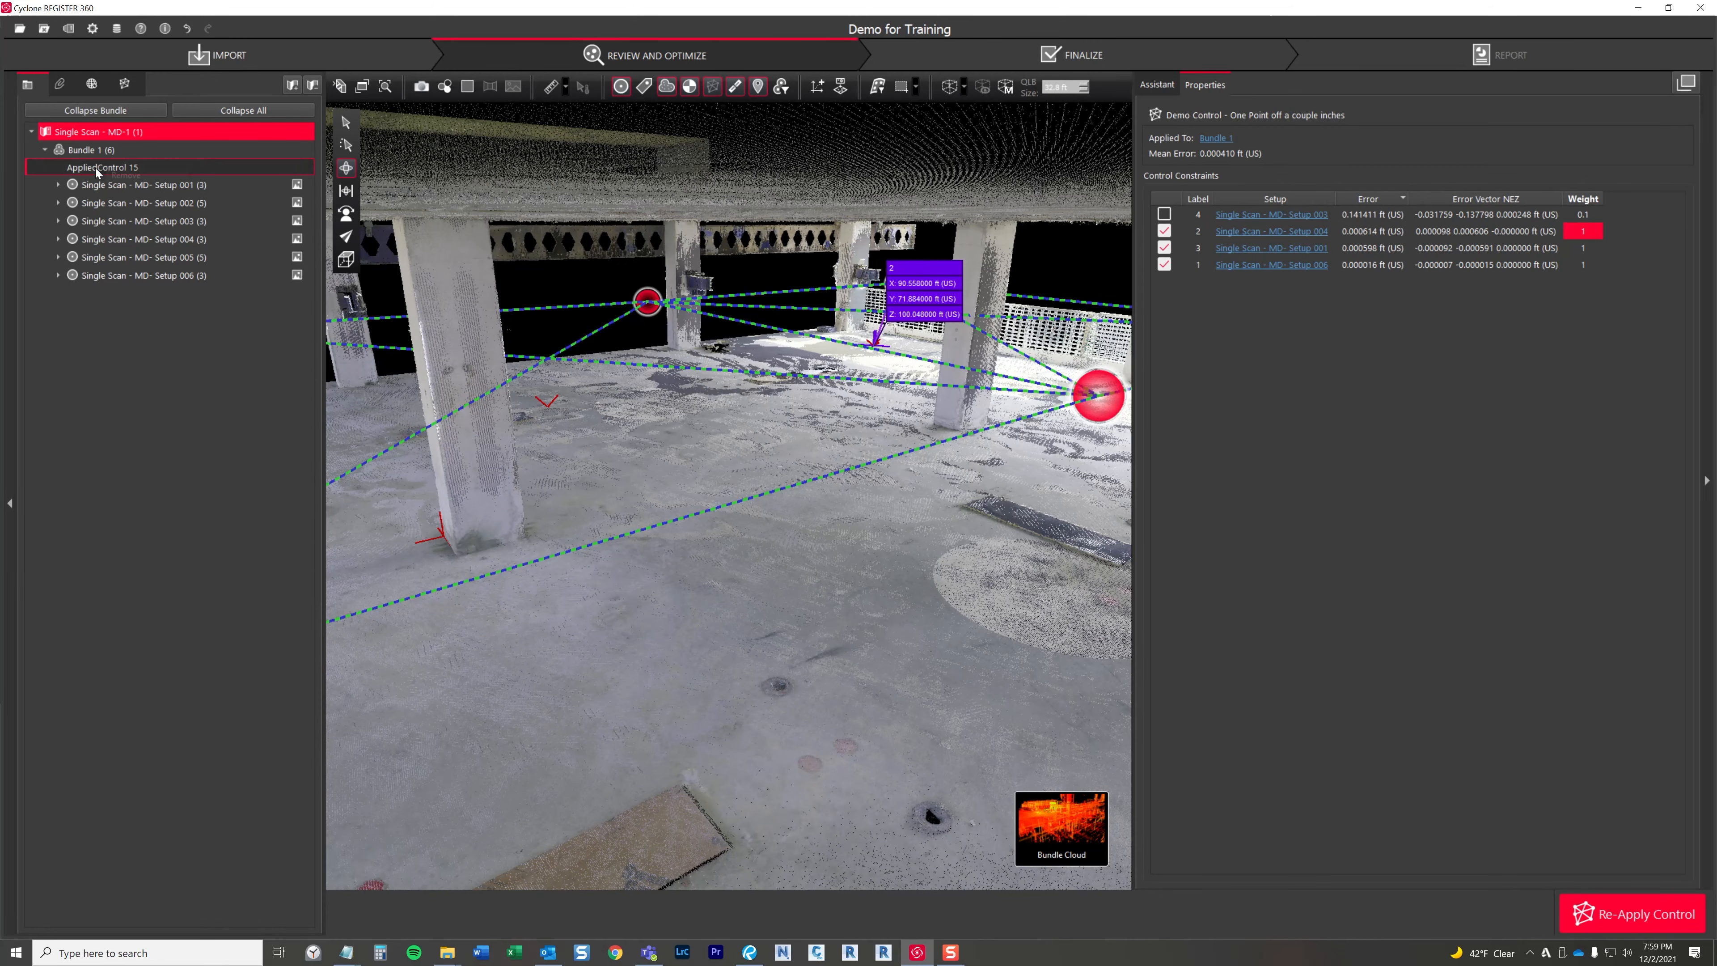
{"action": "left_click", "coordinate": [123, 175]}
{"action": "scroll", "coordinate": [759, 421], "scroll_direction": "down", "scroll_amount": 5}
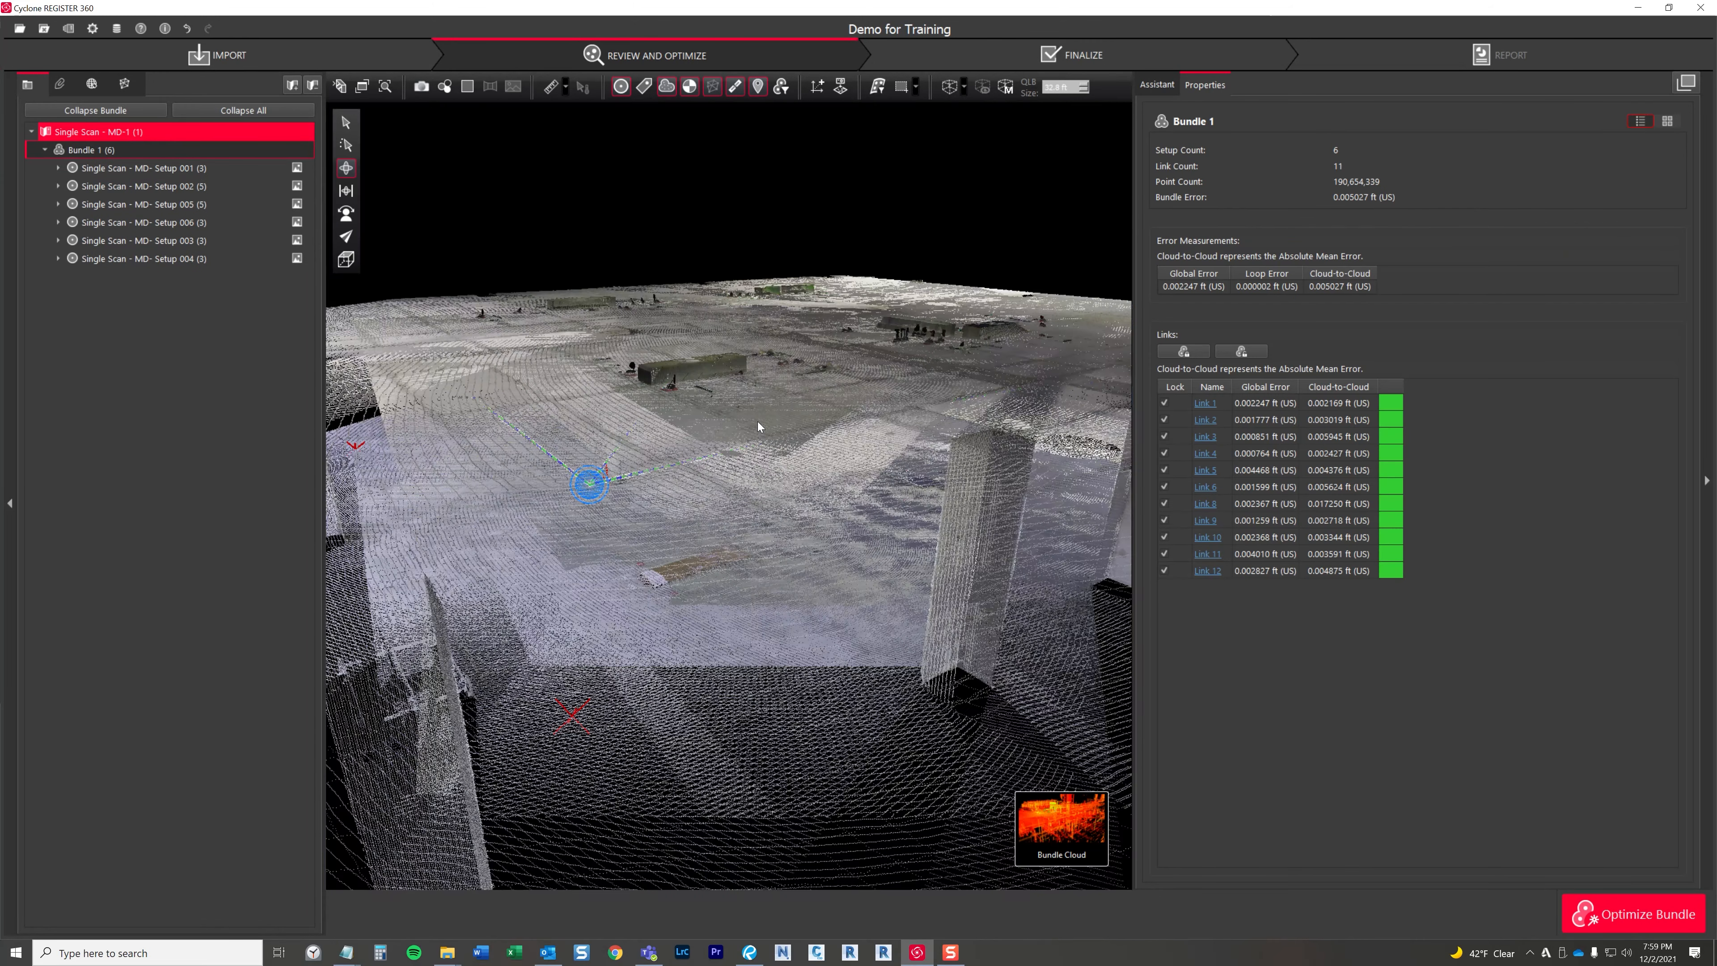
{"action": "scroll", "coordinate": [750, 359], "scroll_direction": "up", "scroll_amount": 3}
{"action": "left_click_drag", "start_coordinate": [748, 327], "coordinate": [871, 387]}
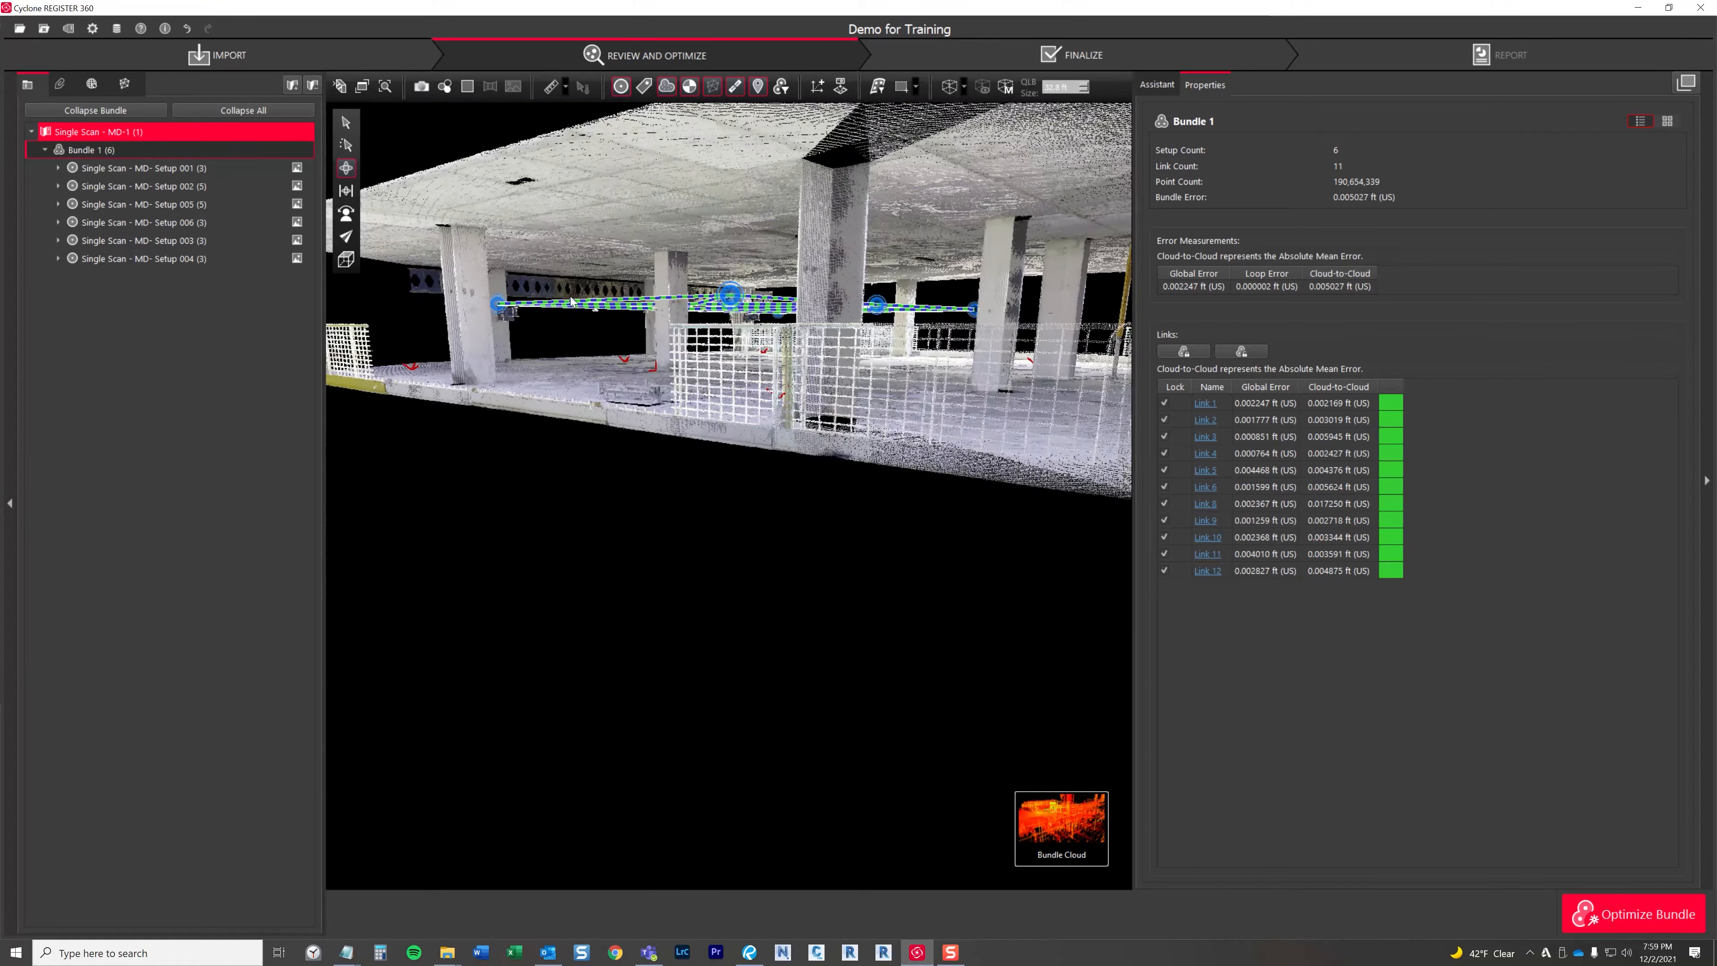
Unlock all links in Bundle 1 at once
{"action": "scroll", "coordinate": [617, 392], "scroll_direction": "up", "scroll_amount": 3}
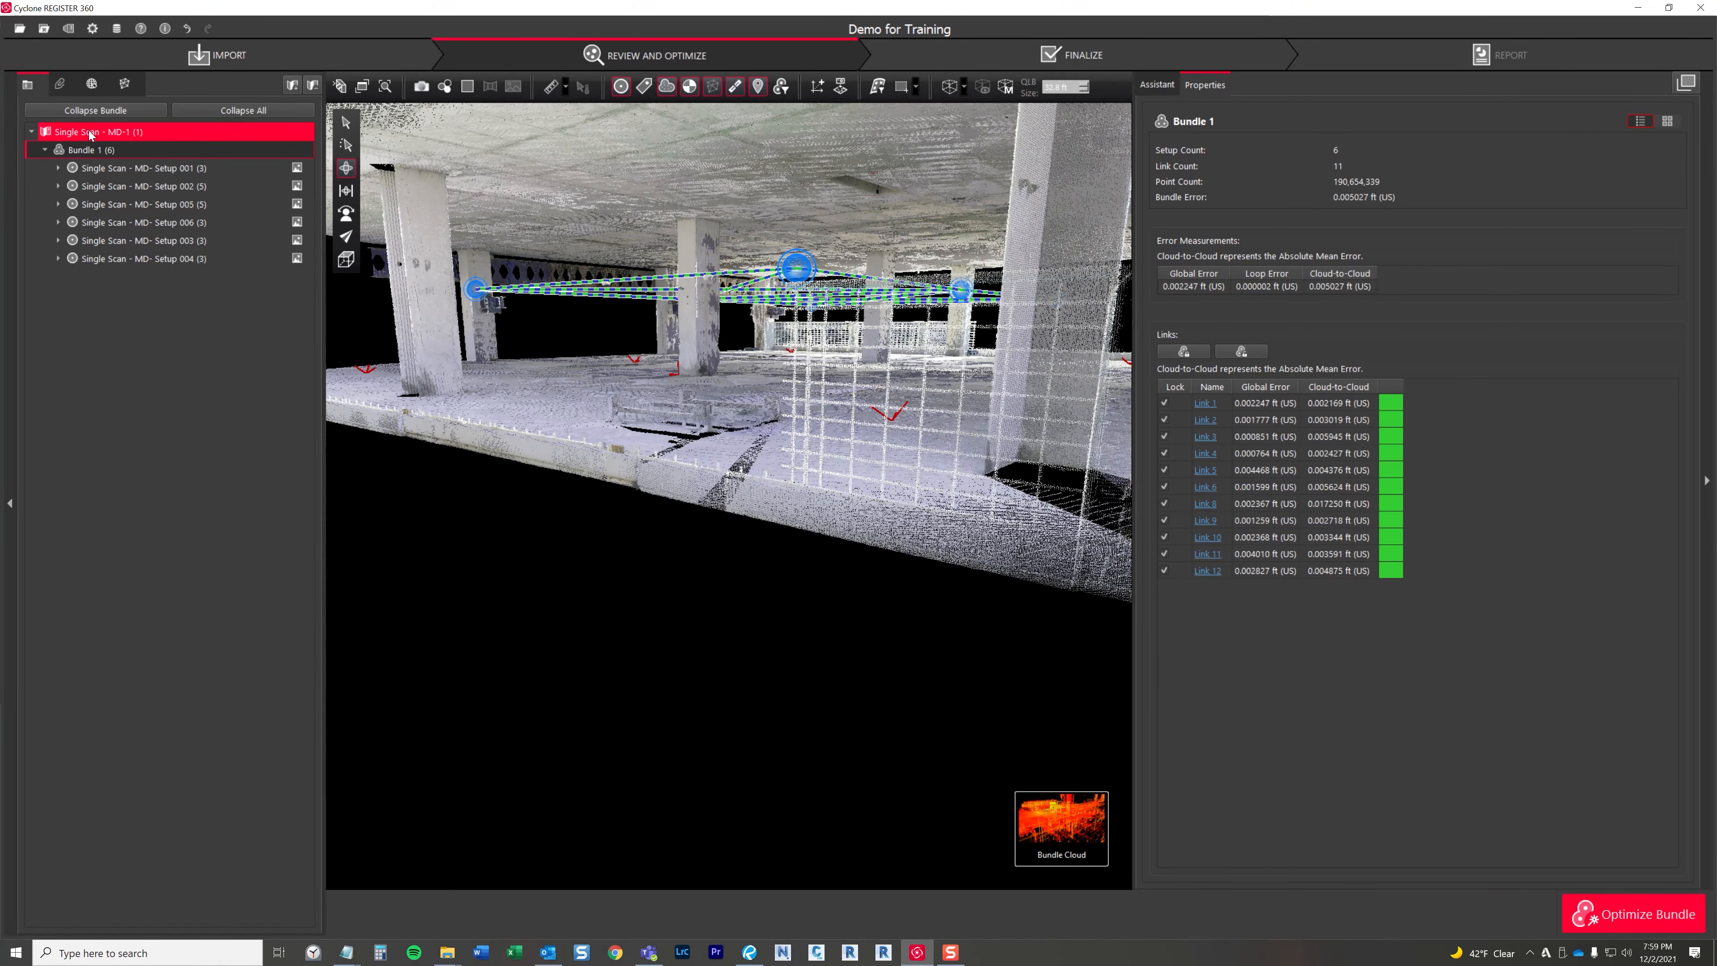
{"action": "left_click", "coordinate": [1245, 352]}
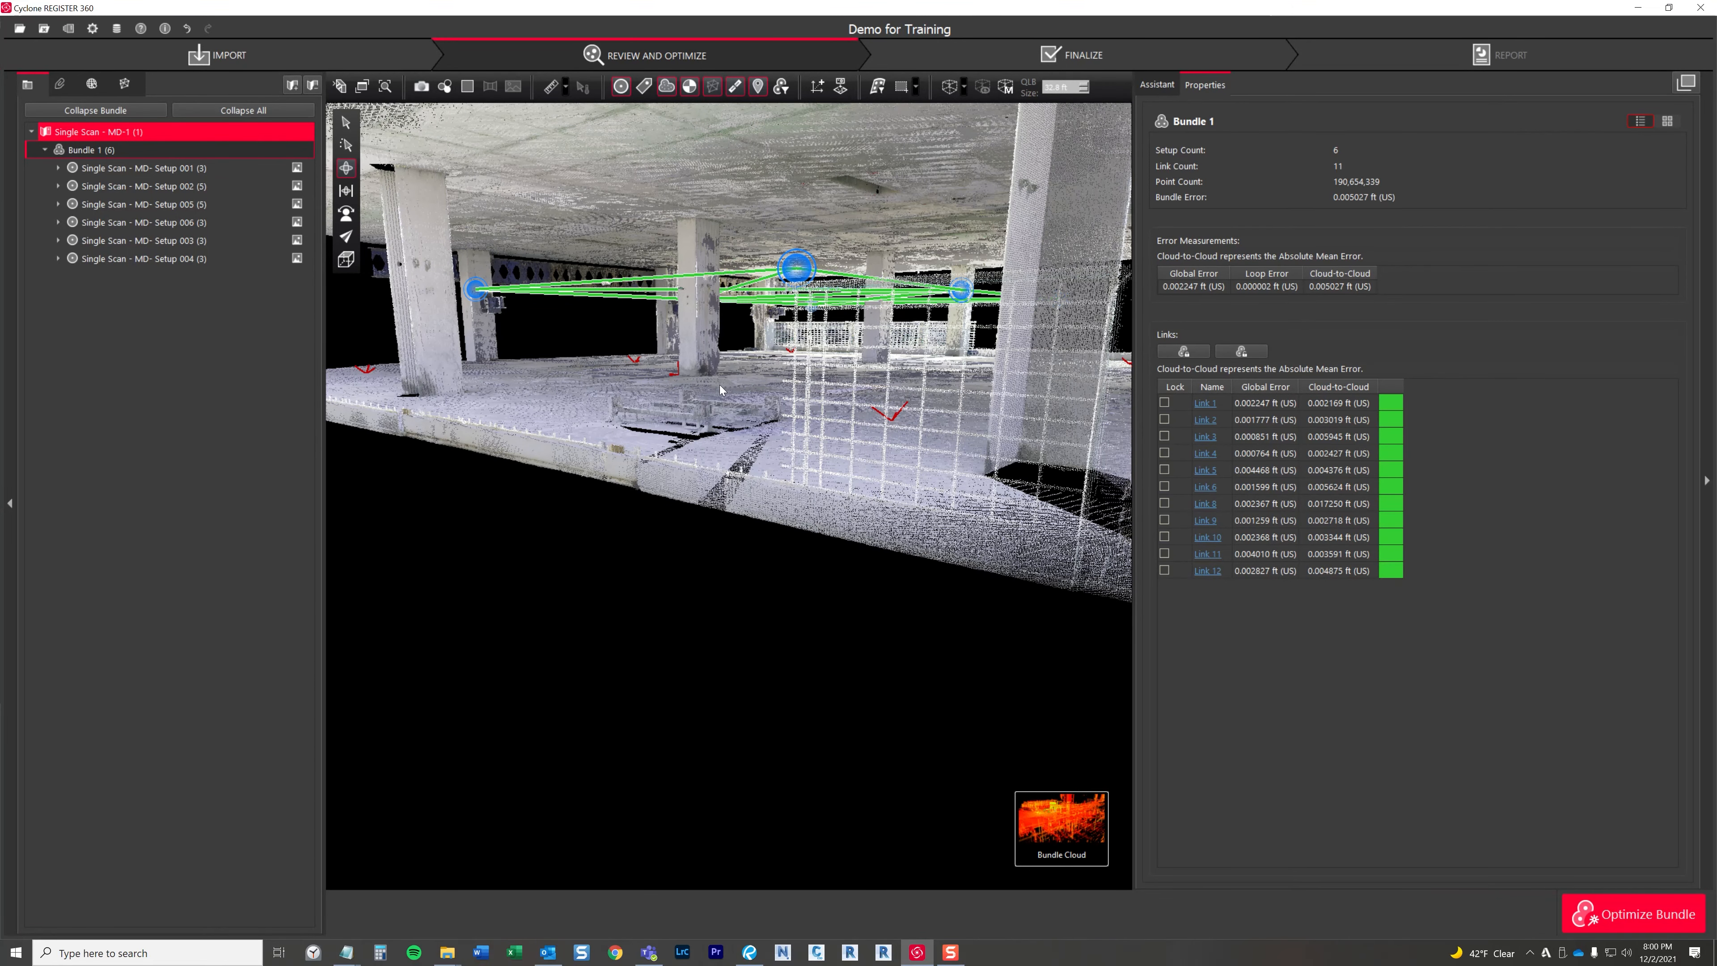
{"action": "left_click_drag", "start_coordinate": [721, 390], "coordinate": [752, 386]}
{"action": "scroll", "coordinate": [753, 386], "scroll_direction": "up", "scroll_amount": 2}
Check the maximum target error in the link settings and close the settings without changing them
{"action": "right_click", "coordinate": [163, 150]}
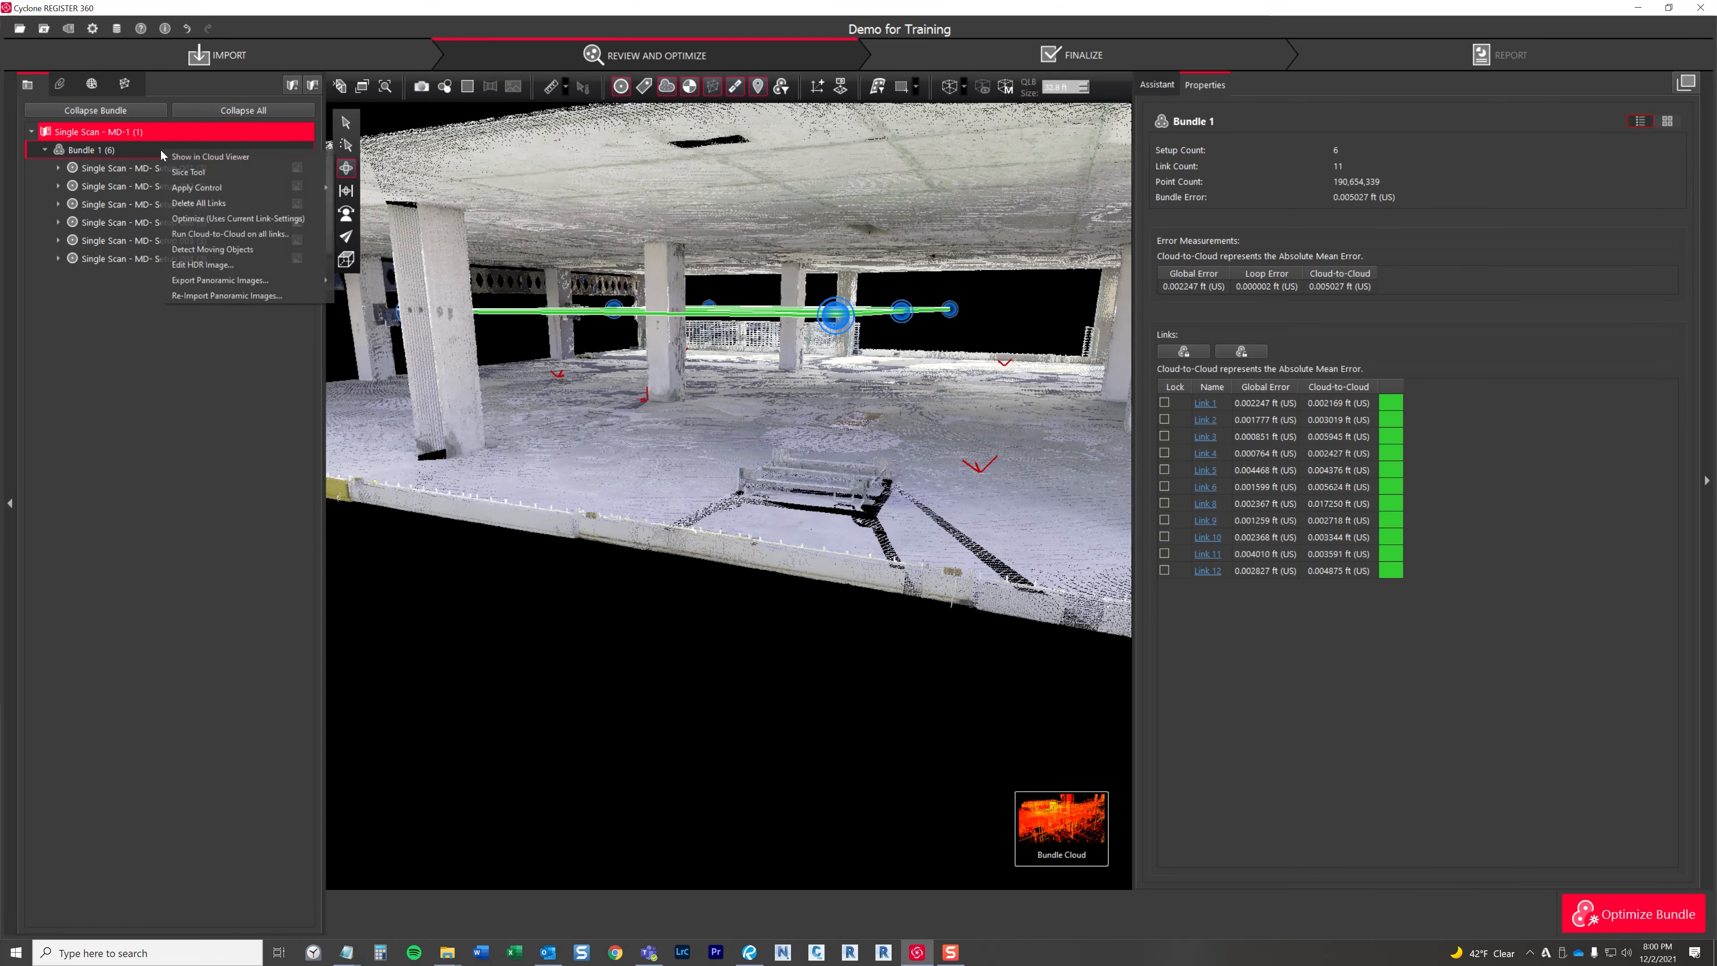
{"action": "left_click", "coordinate": [115, 289]}
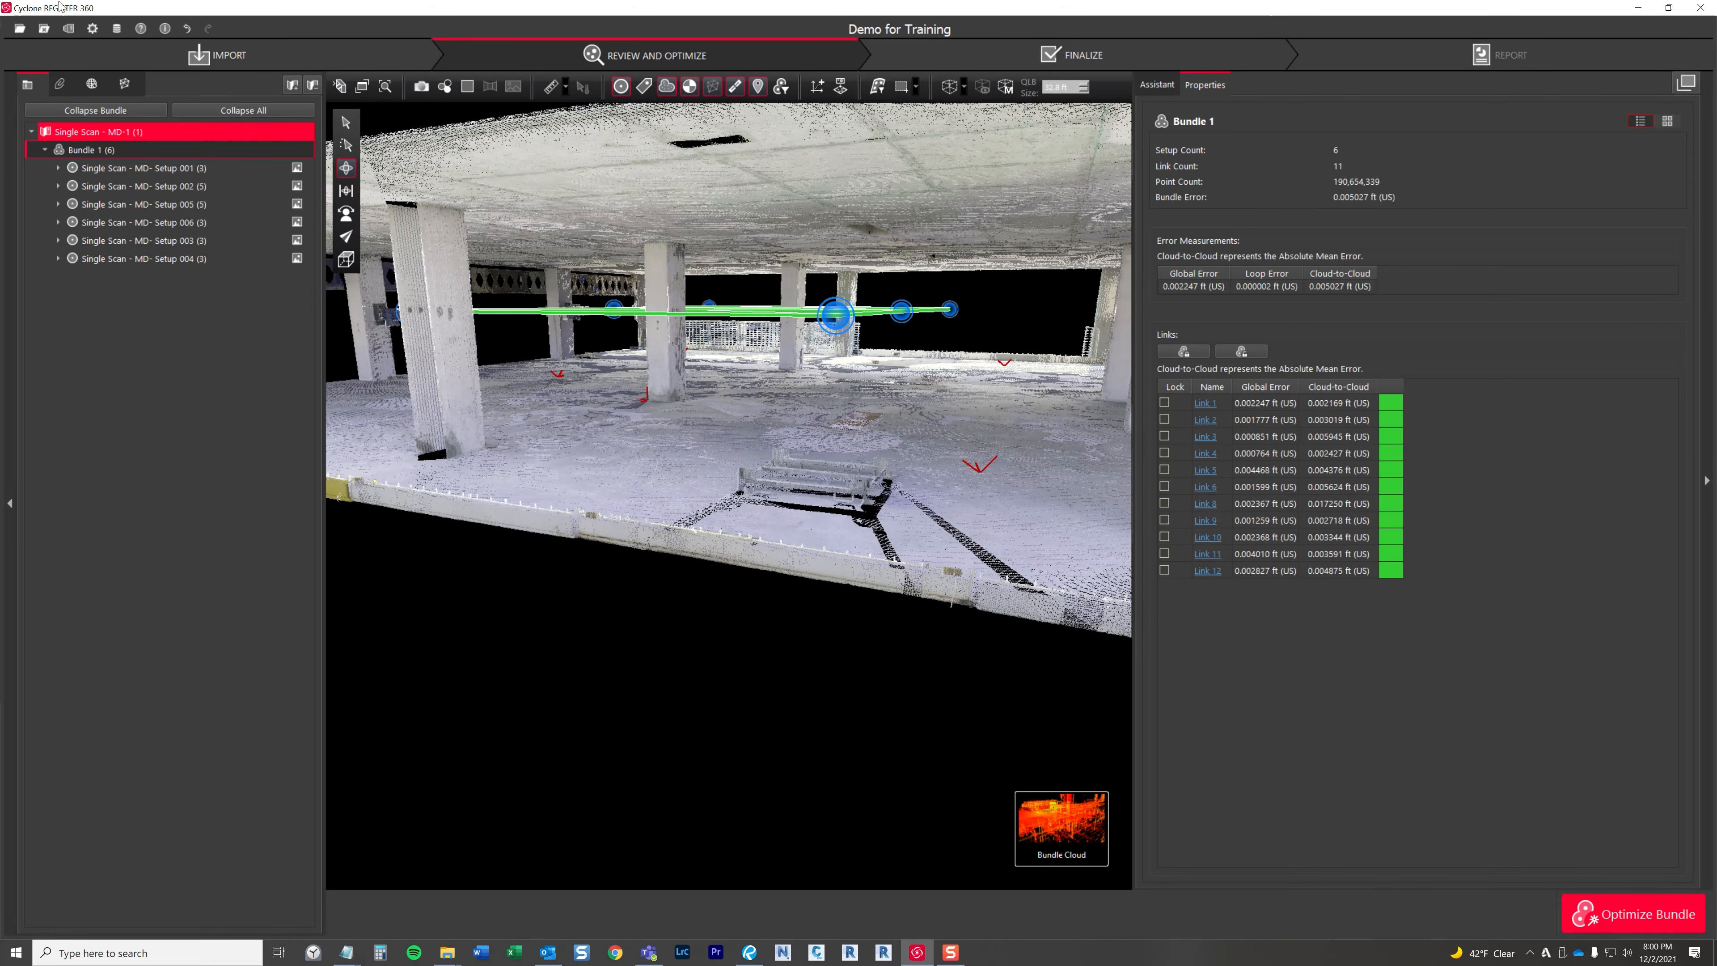
{"action": "left_click", "coordinate": [93, 29]}
{"action": "left_click_drag", "start_coordinate": [828, 317], "coordinate": [754, 303]}
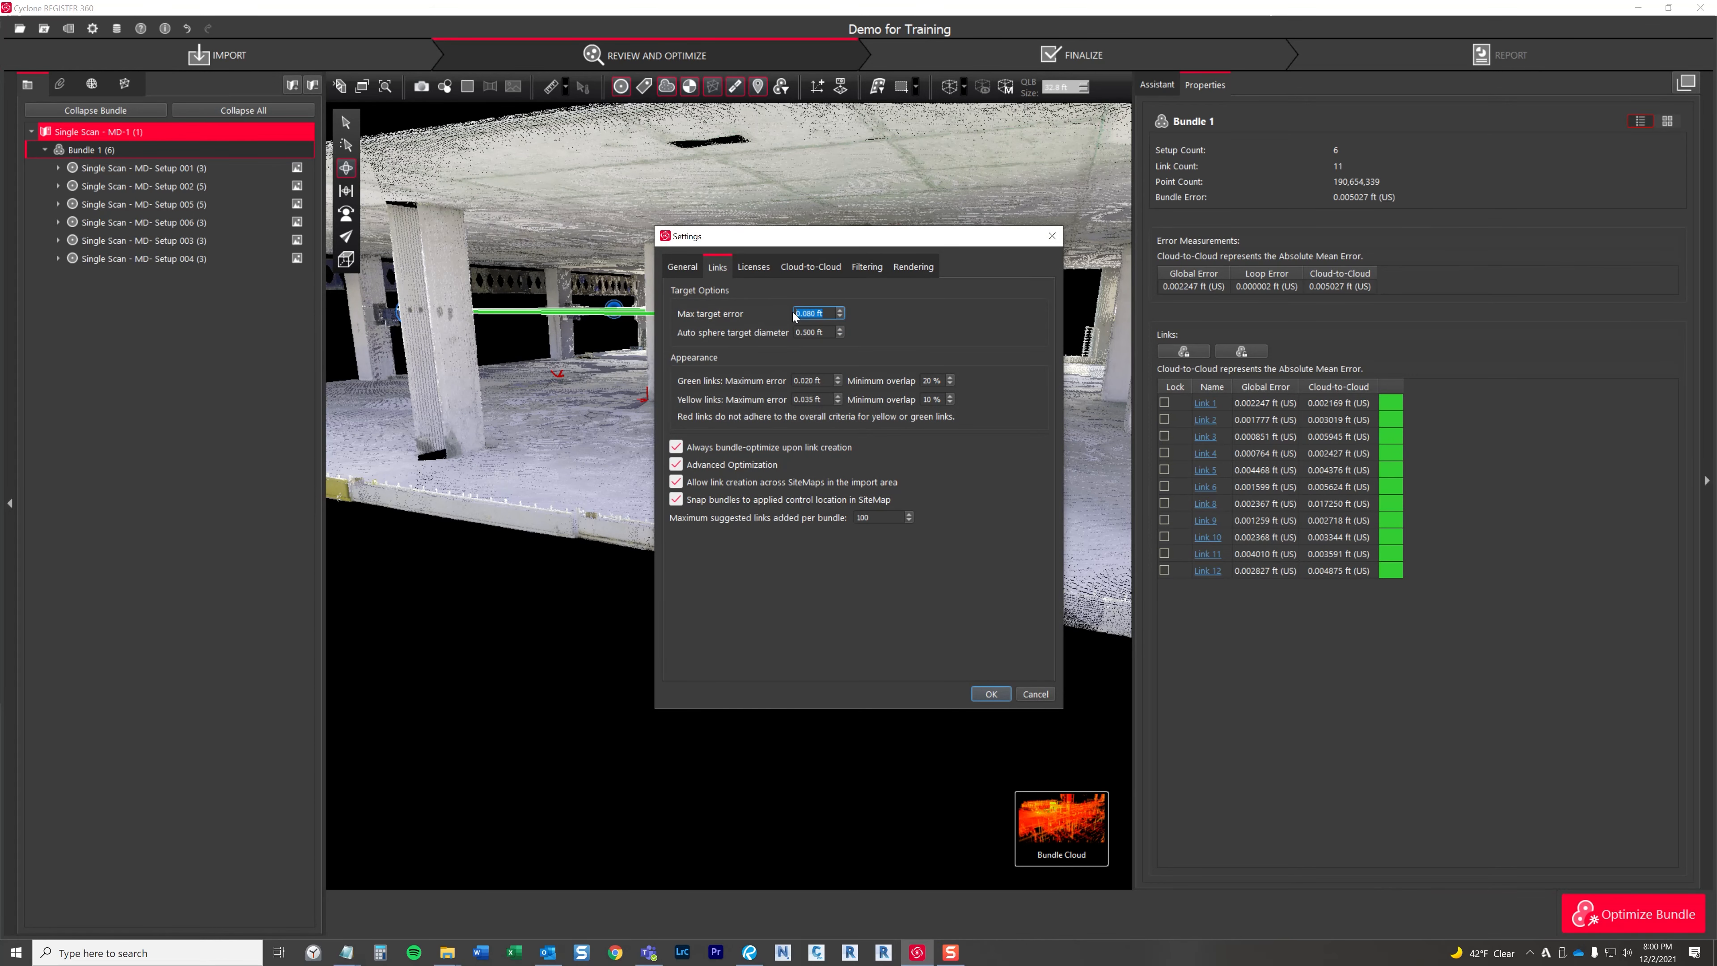
{"action": "key", "text": "Escape"}
{"action": "left_click_drag", "start_coordinate": [759, 401], "coordinate": [765, 408]}
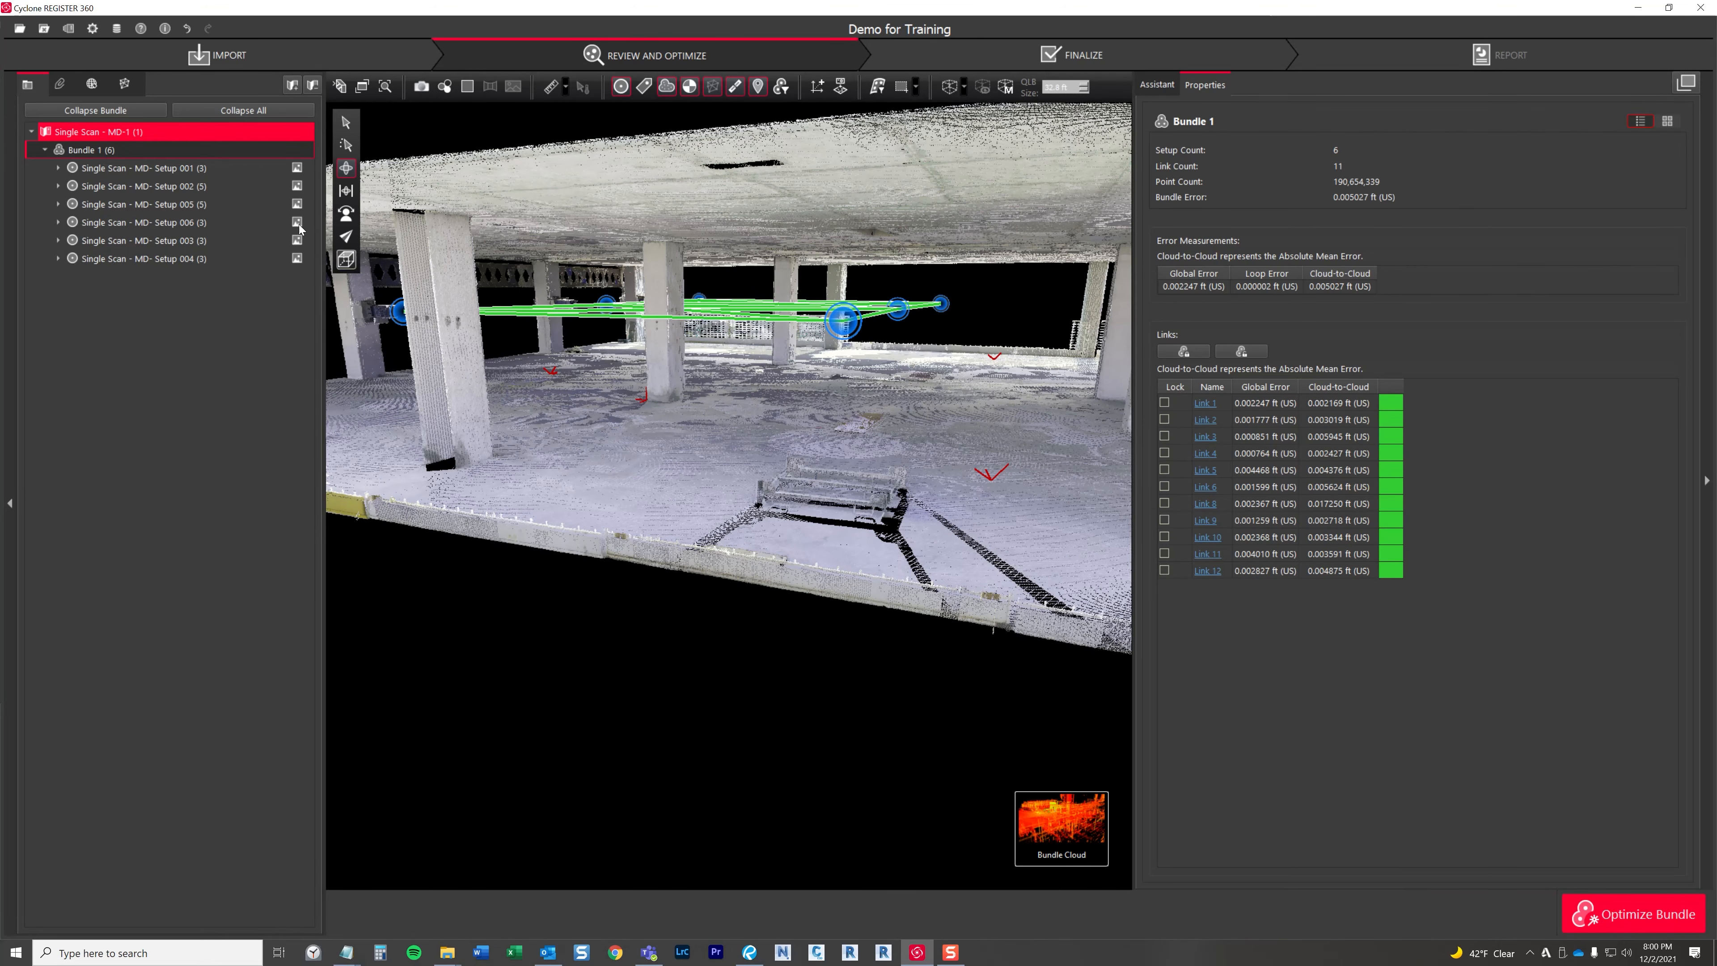
Apply "Demo Control - One Point off a couple inches" to Bundle 1, labeling the matching targets to match the control
{"action": "right_click", "coordinate": [154, 149]}
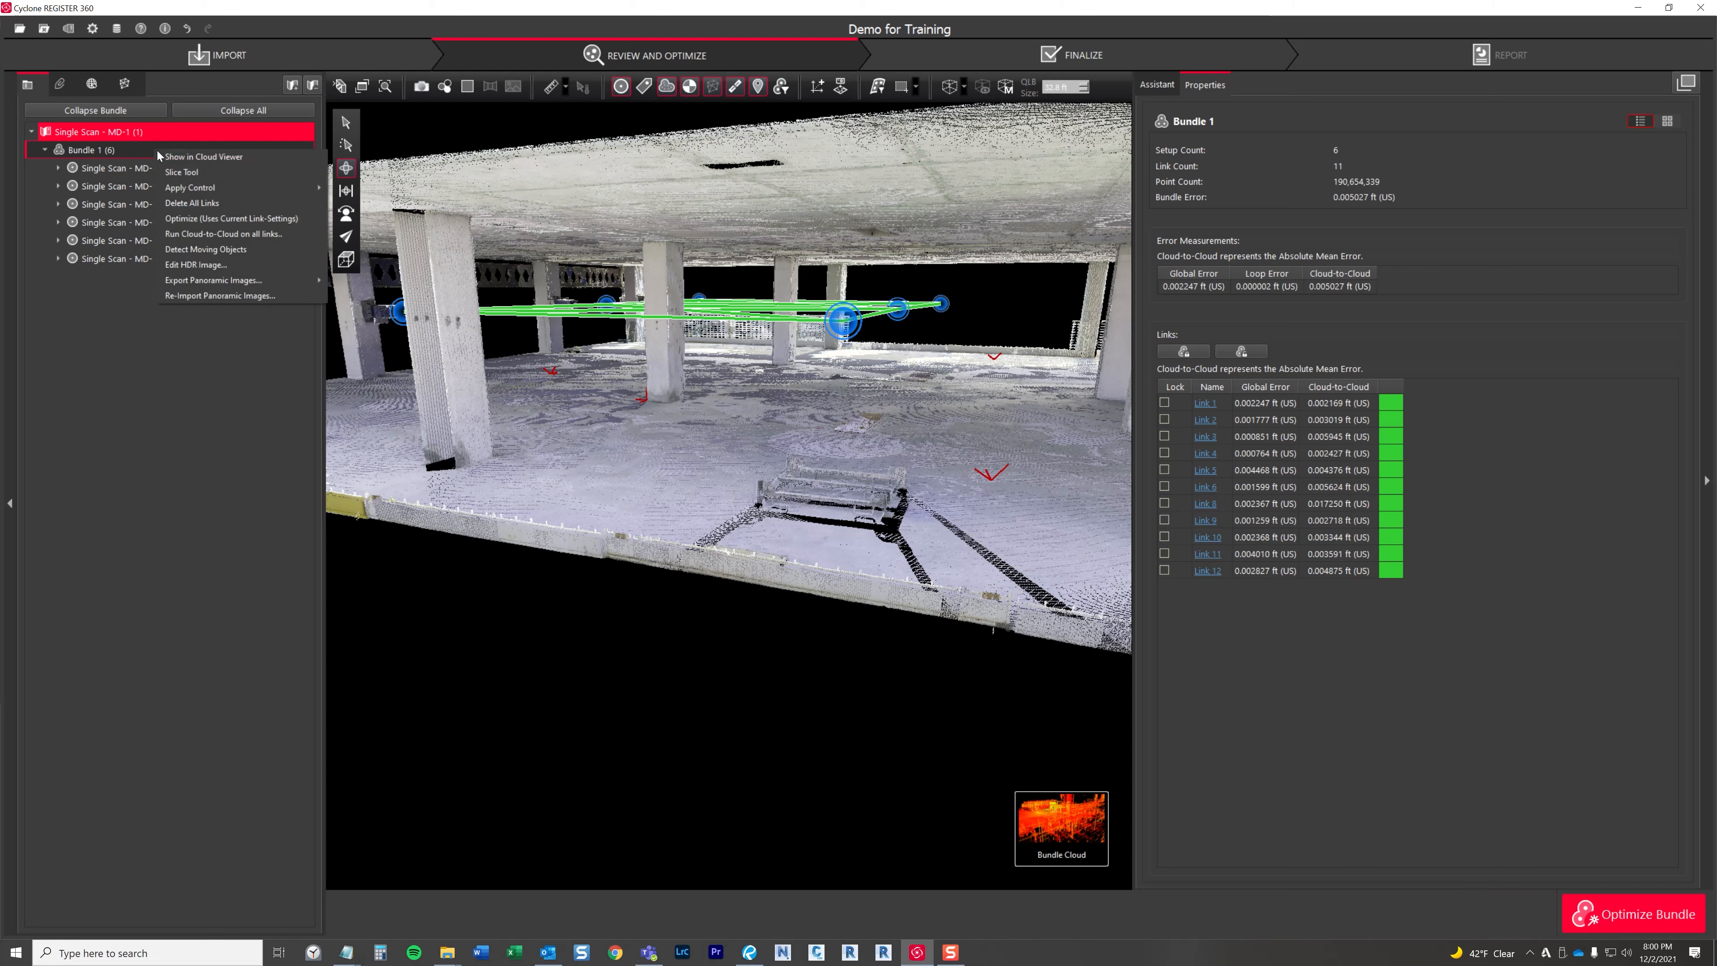
{"action": "mouse_move", "coordinate": [204, 192]}
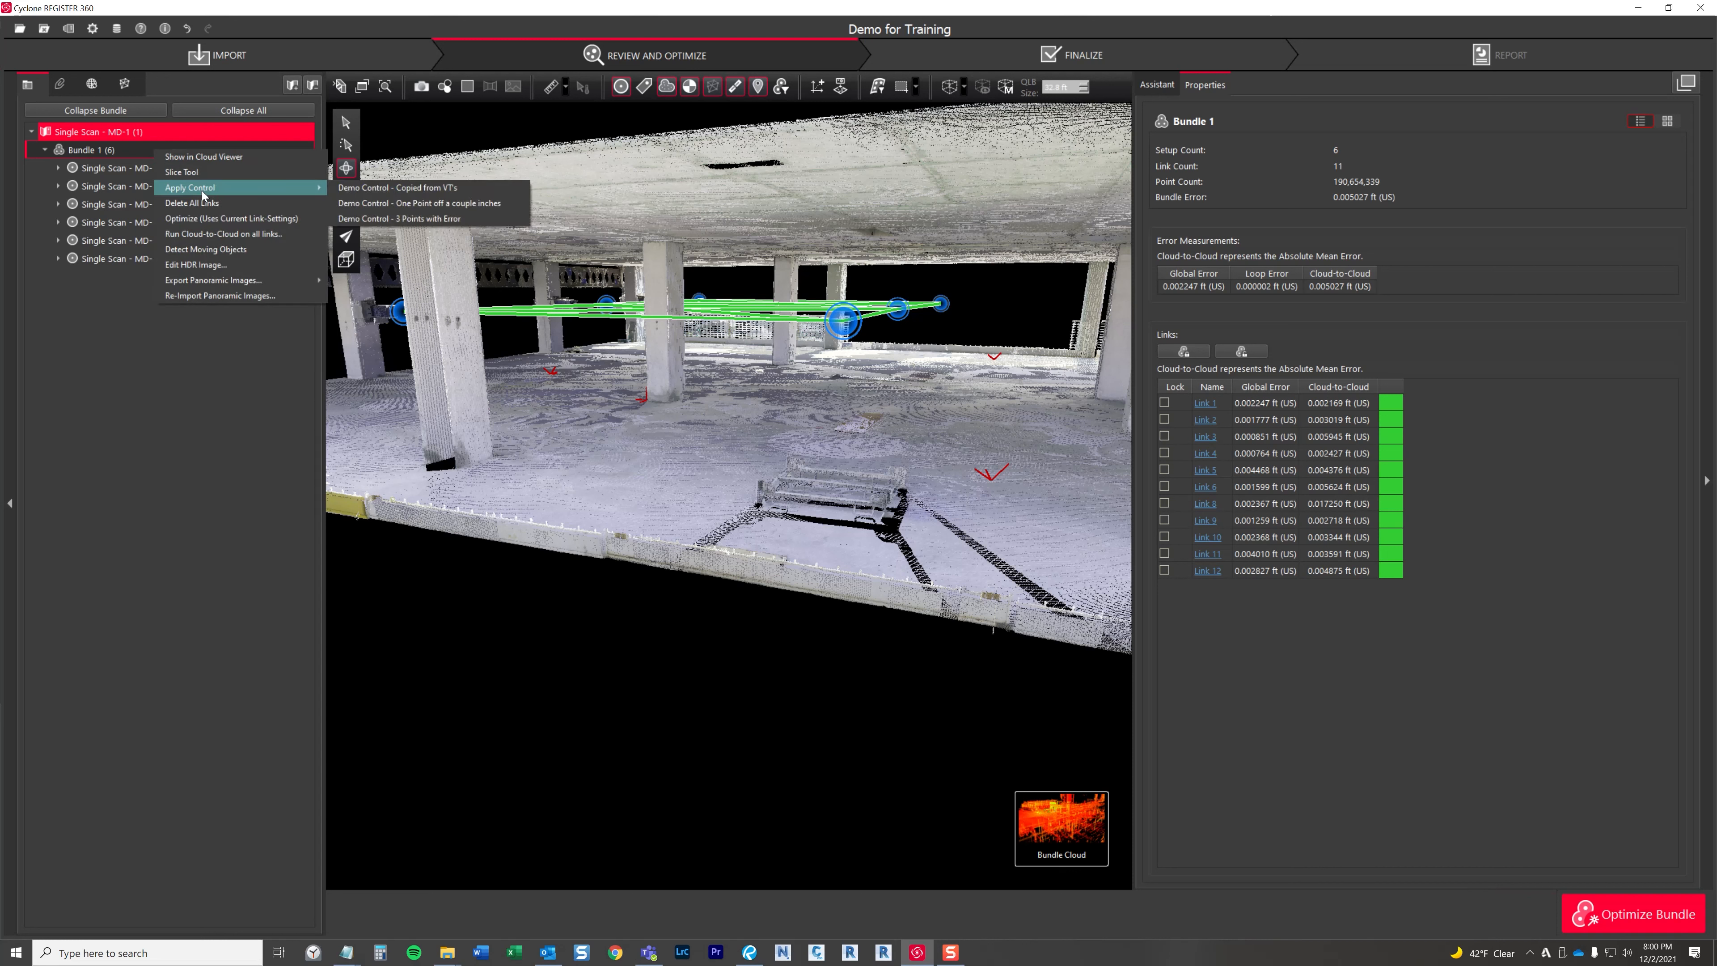
{"action": "left_click", "coordinate": [453, 205]}
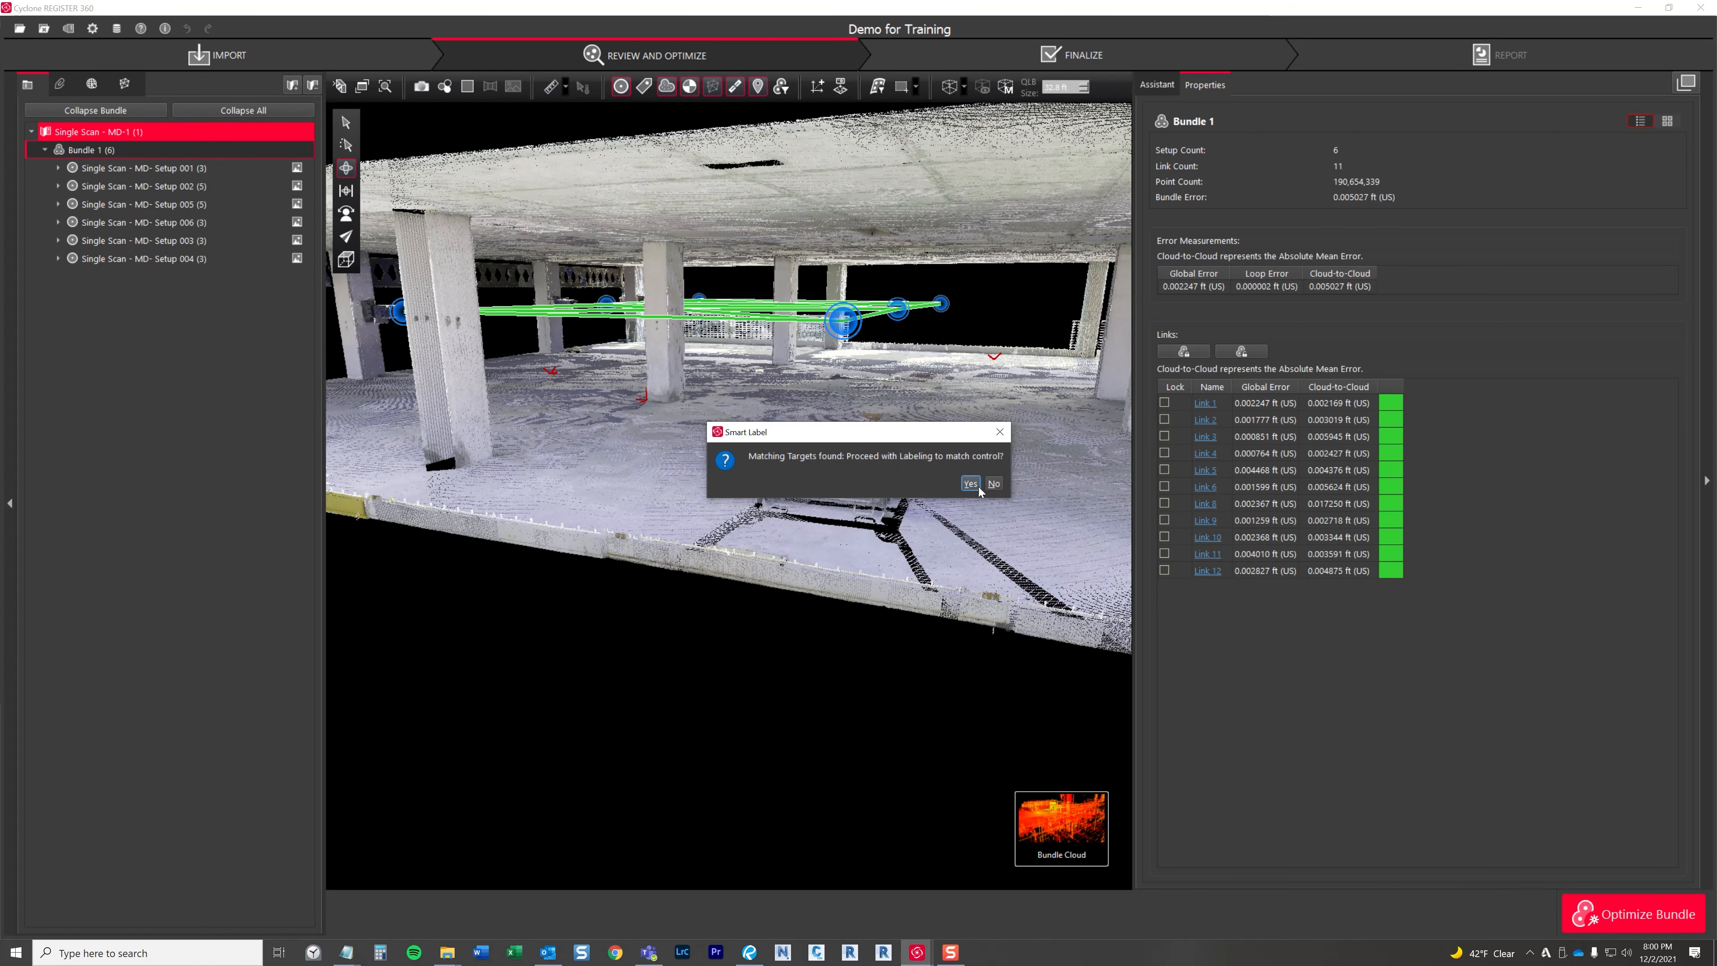
{"action": "left_click", "coordinate": [970, 484]}
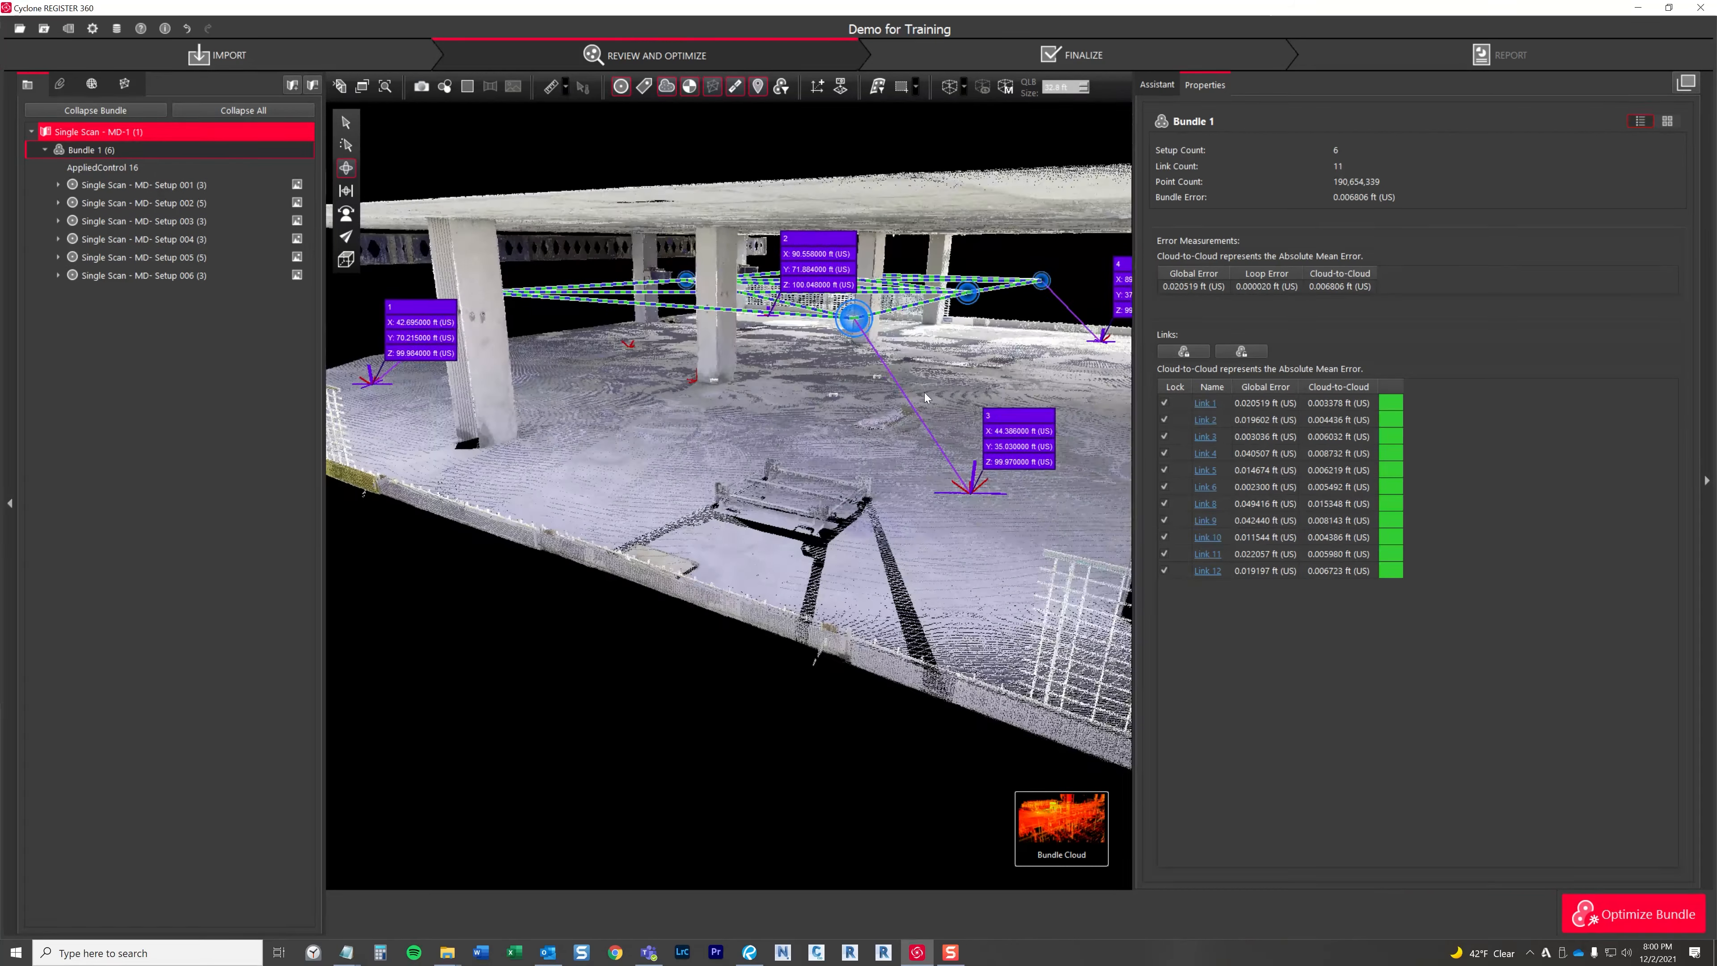
Display the applied control's constraints and compare control point 4's marker with its scanned target from close up
{"action": "scroll", "coordinate": [926, 399], "scroll_direction": "up", "scroll_amount": 3}
{"action": "middle_click_drag", "start_coordinate": [1109, 394], "coordinate": [984, 455]}
{"action": "scroll", "coordinate": [1013, 457], "scroll_direction": "up", "scroll_amount": 2}
{"action": "scroll", "coordinate": [984, 454], "scroll_direction": "up", "scroll_amount": 3}
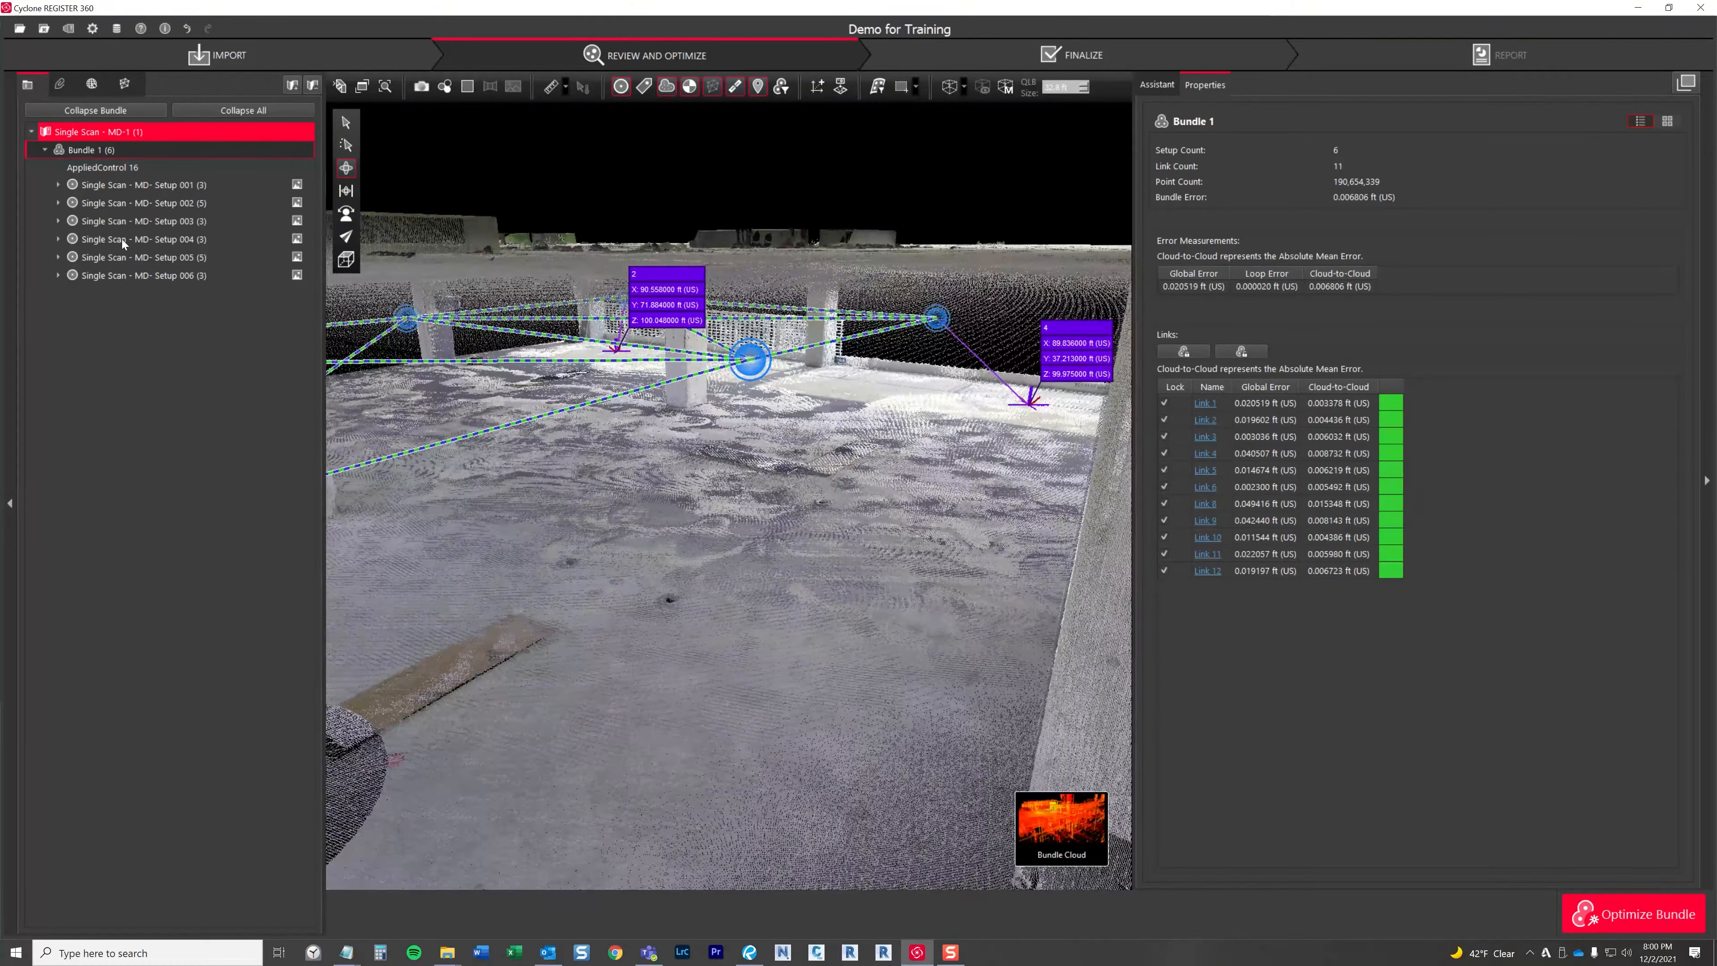
{"action": "left_click", "coordinate": [105, 169]}
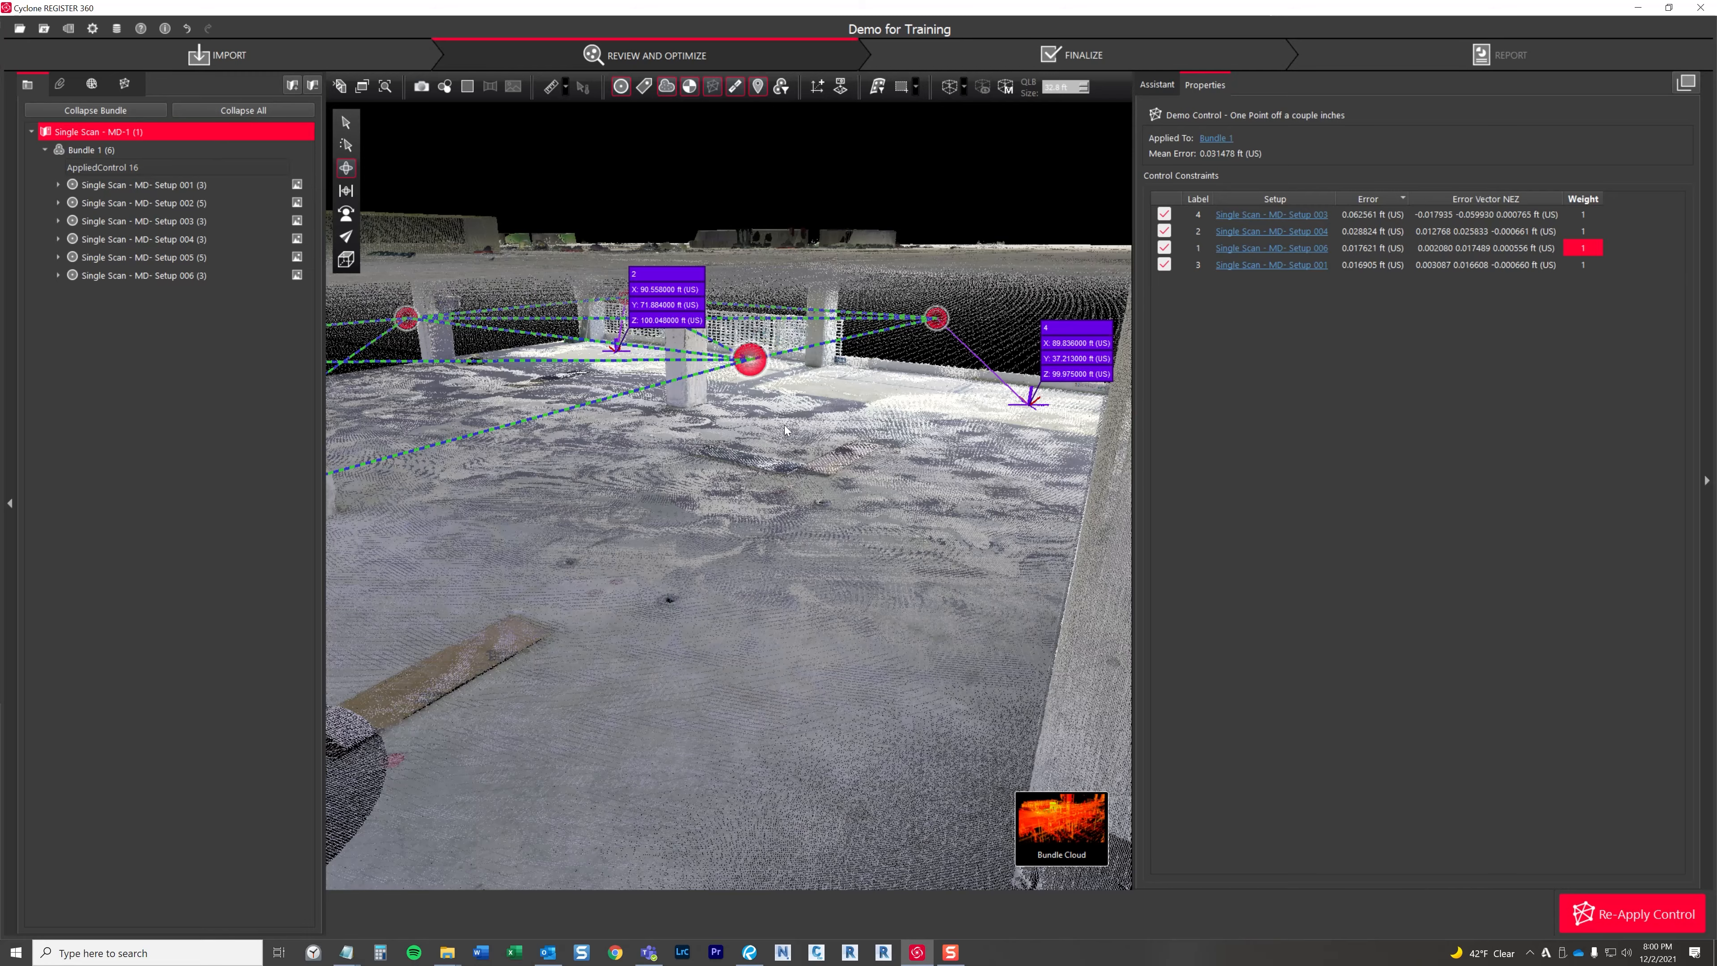
{"action": "left_click_drag", "start_coordinate": [723, 405], "coordinate": [1041, 493]}
{"action": "scroll", "coordinate": [1041, 493], "scroll_direction": "up", "scroll_amount": 8}
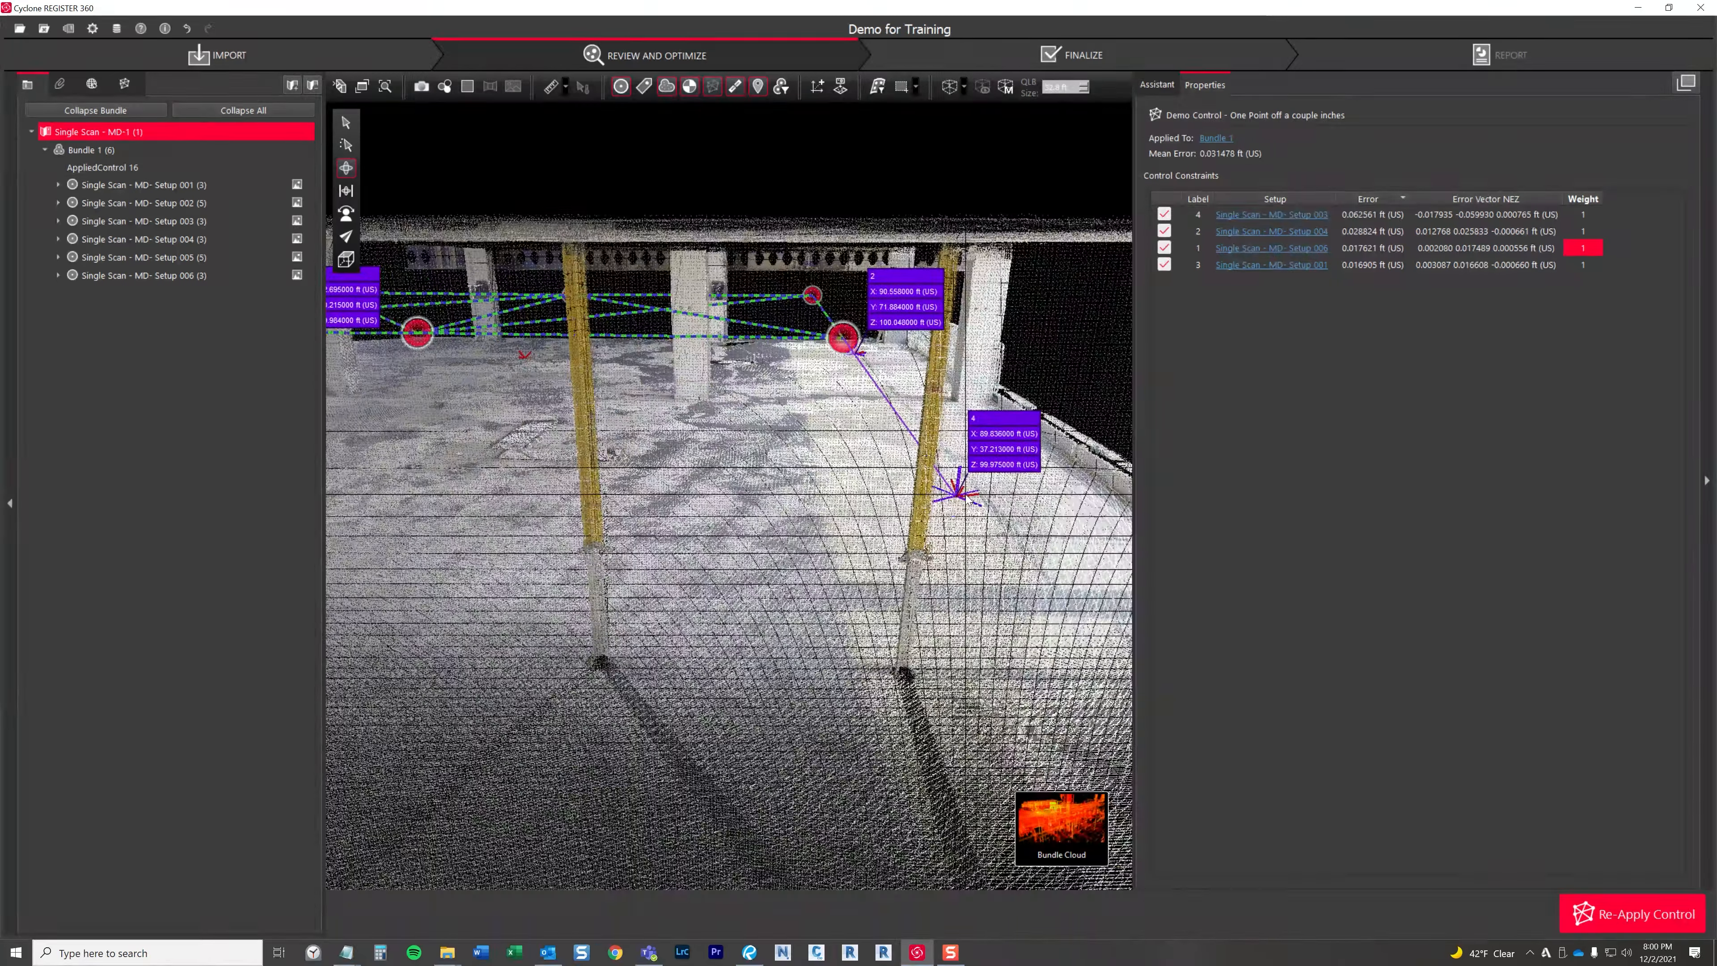
{"action": "scroll", "coordinate": [950, 507], "scroll_direction": "up", "scroll_amount": 1}
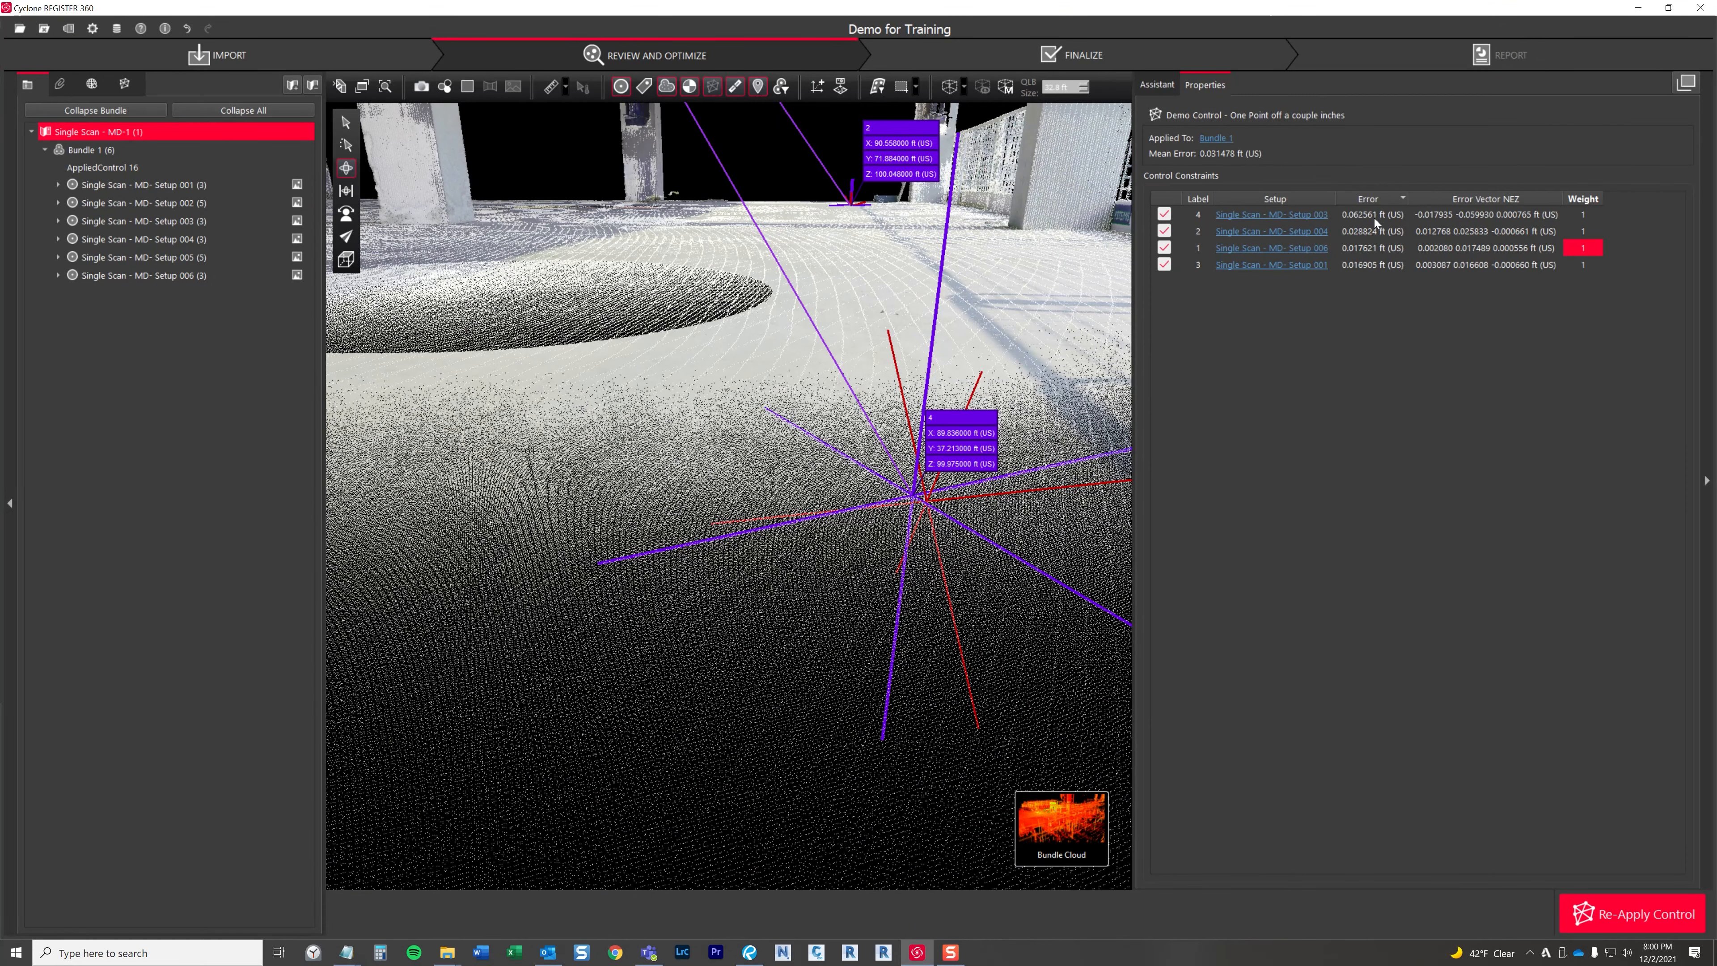
{"action": "scroll", "coordinate": [649, 384], "scroll_direction": "down", "scroll_amount": 4}
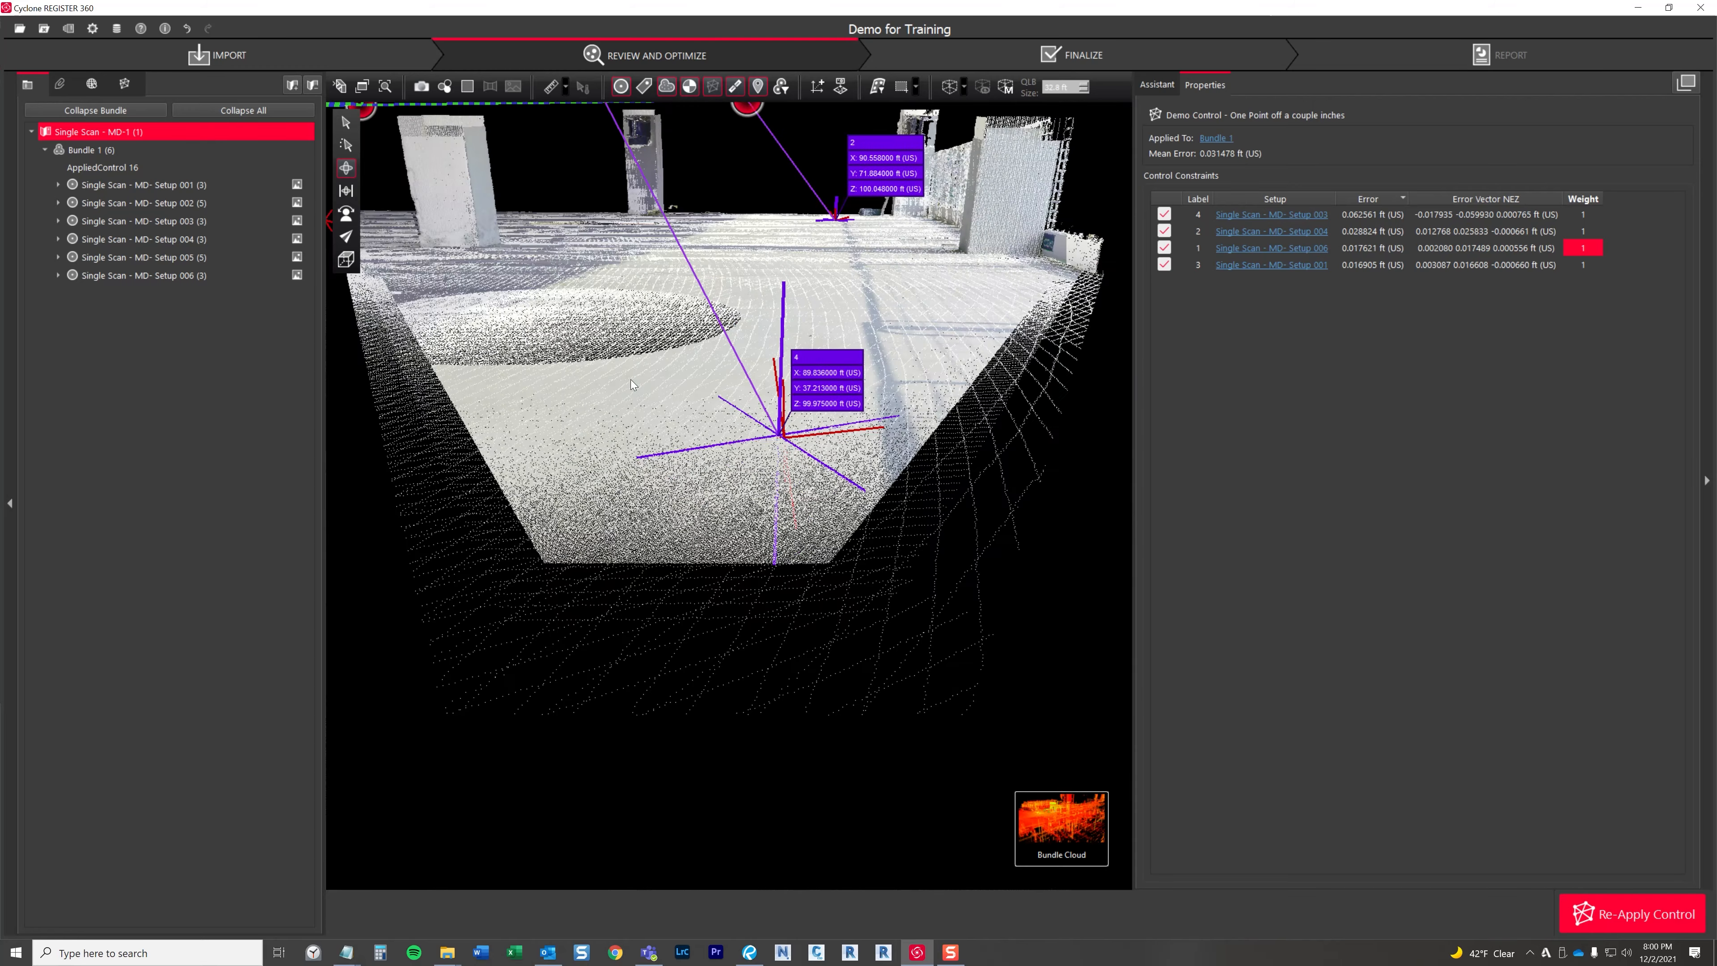
Examine control points 1, 2 and 3 and their setups across the deck alongside their listed constraint errors
{"action": "middle_click_drag", "start_coordinate": [631, 380], "coordinate": [1051, 433]}
{"action": "left_click_drag", "start_coordinate": [1052, 433], "coordinate": [488, 378]}
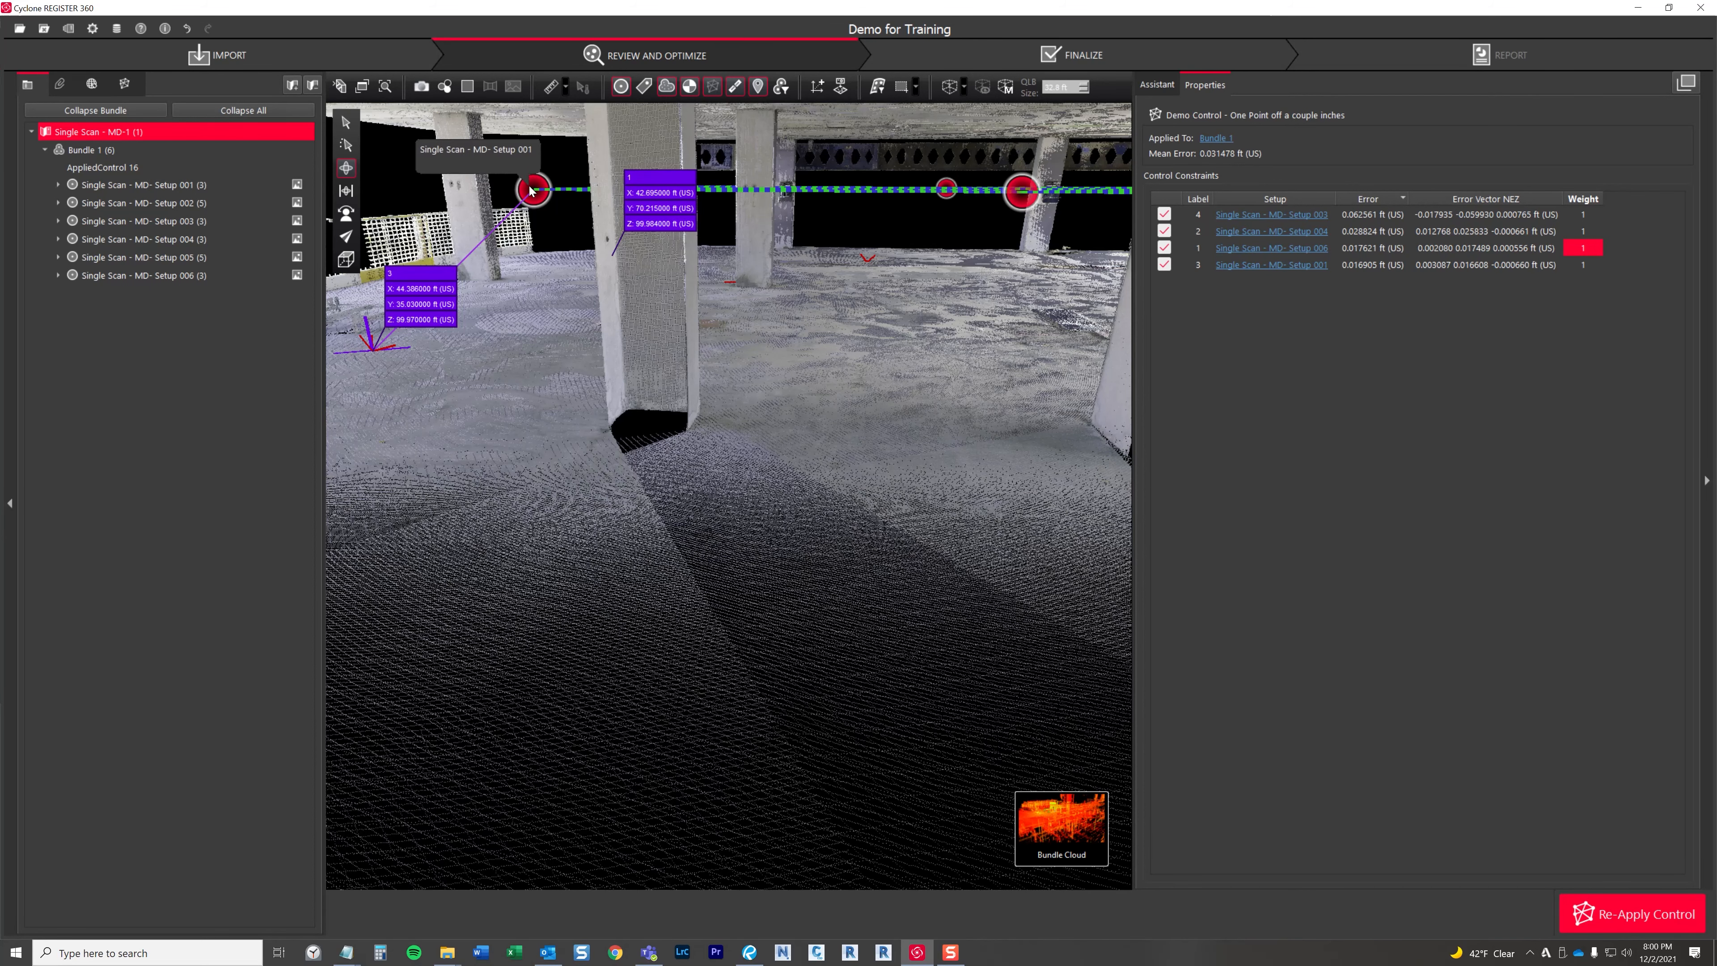
{"action": "left_click_drag", "start_coordinate": [817, 330], "coordinate": [880, 350]}
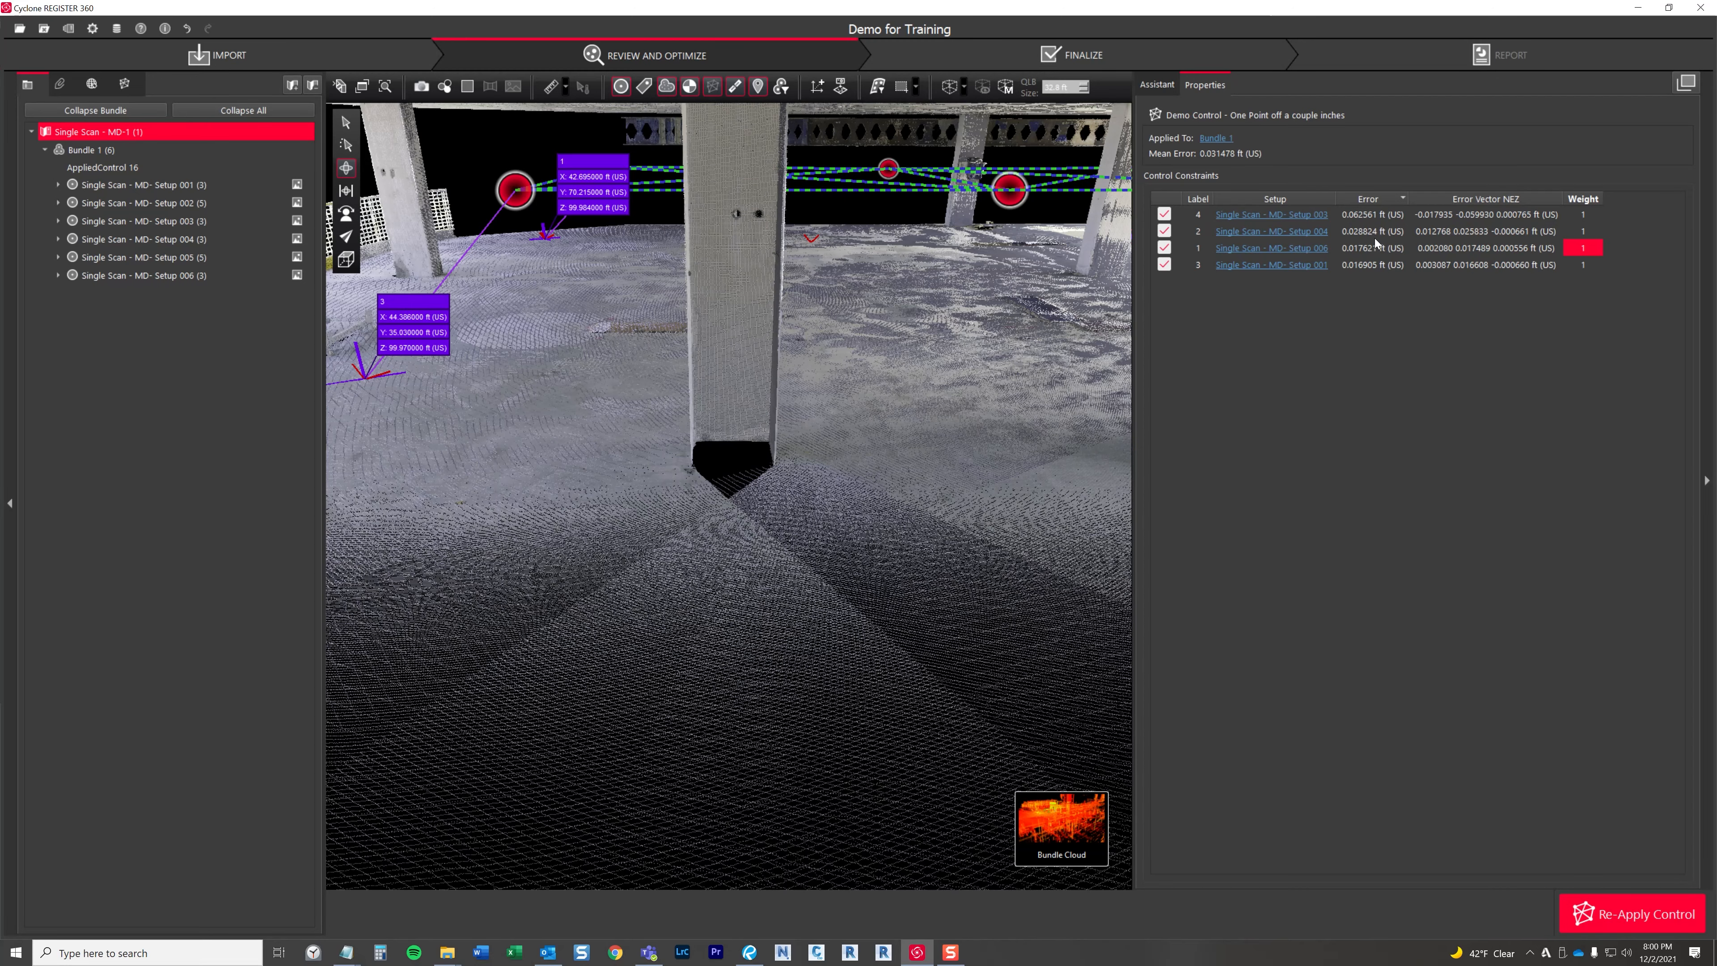
{"action": "left_click_drag", "start_coordinate": [938, 354], "coordinate": [736, 349]}
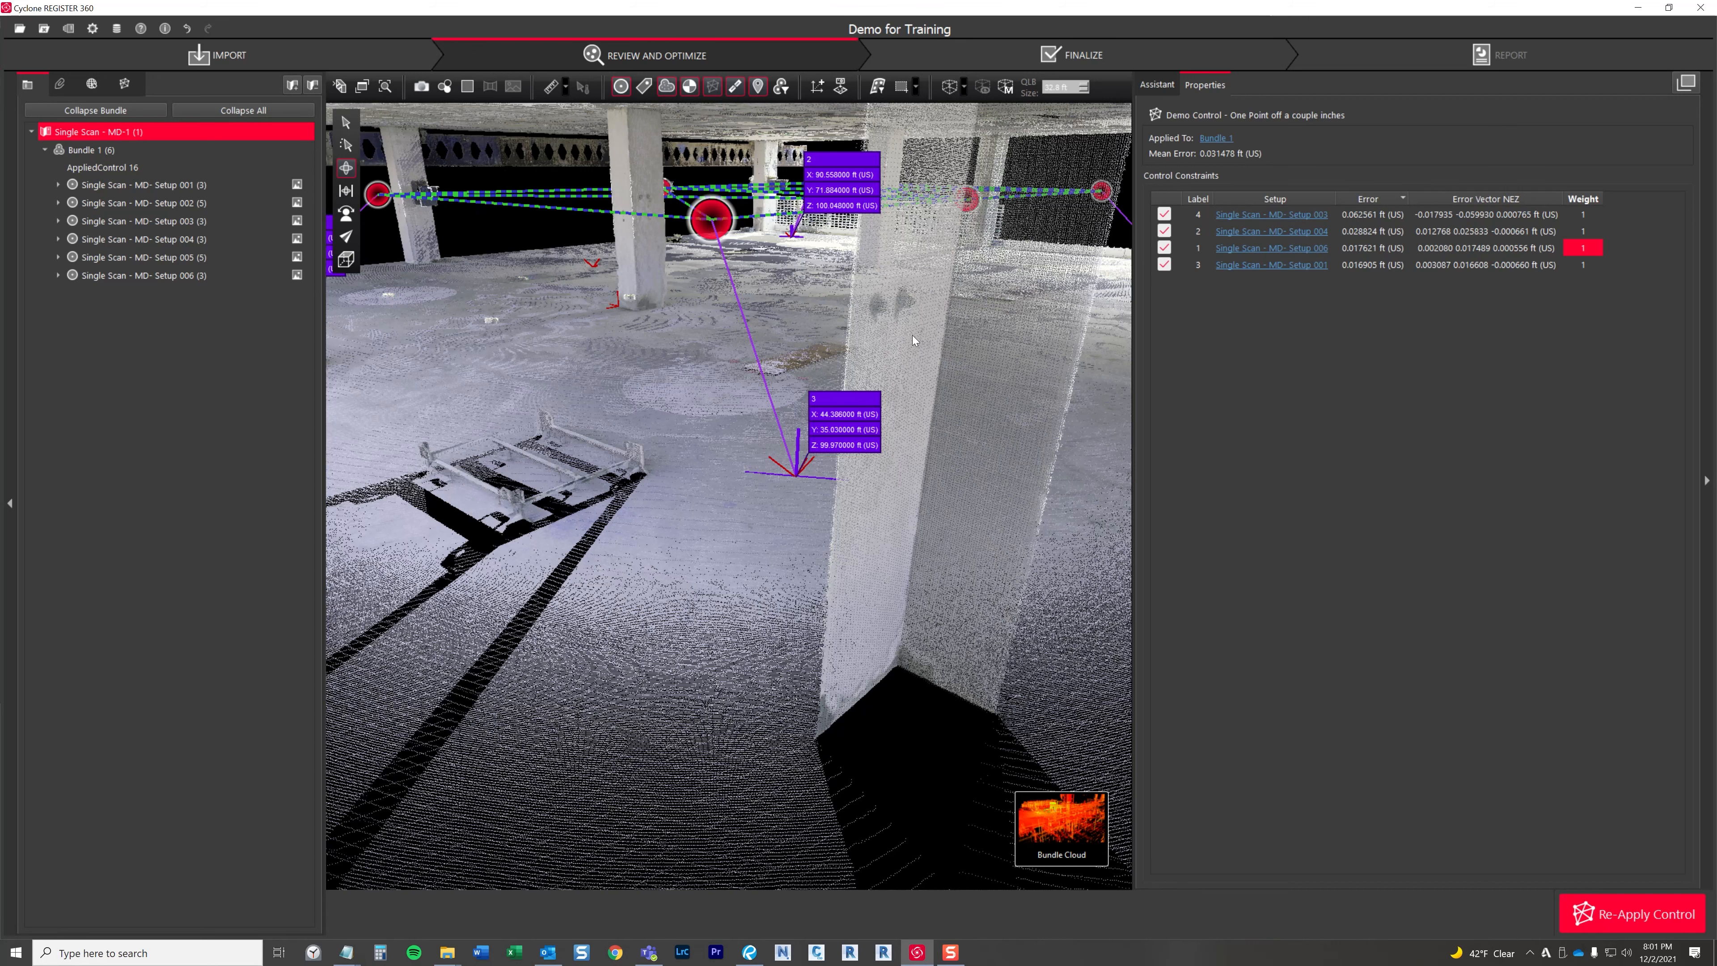
{"action": "left_click_drag", "start_coordinate": [904, 326], "coordinate": [702, 318]}
{"action": "right_click_drag", "start_coordinate": [702, 319], "coordinate": [923, 318]}
{"action": "scroll", "coordinate": [816, 328], "scroll_direction": "up", "scroll_amount": 5}
{"action": "left_click_drag", "start_coordinate": [817, 328], "coordinate": [748, 387]}
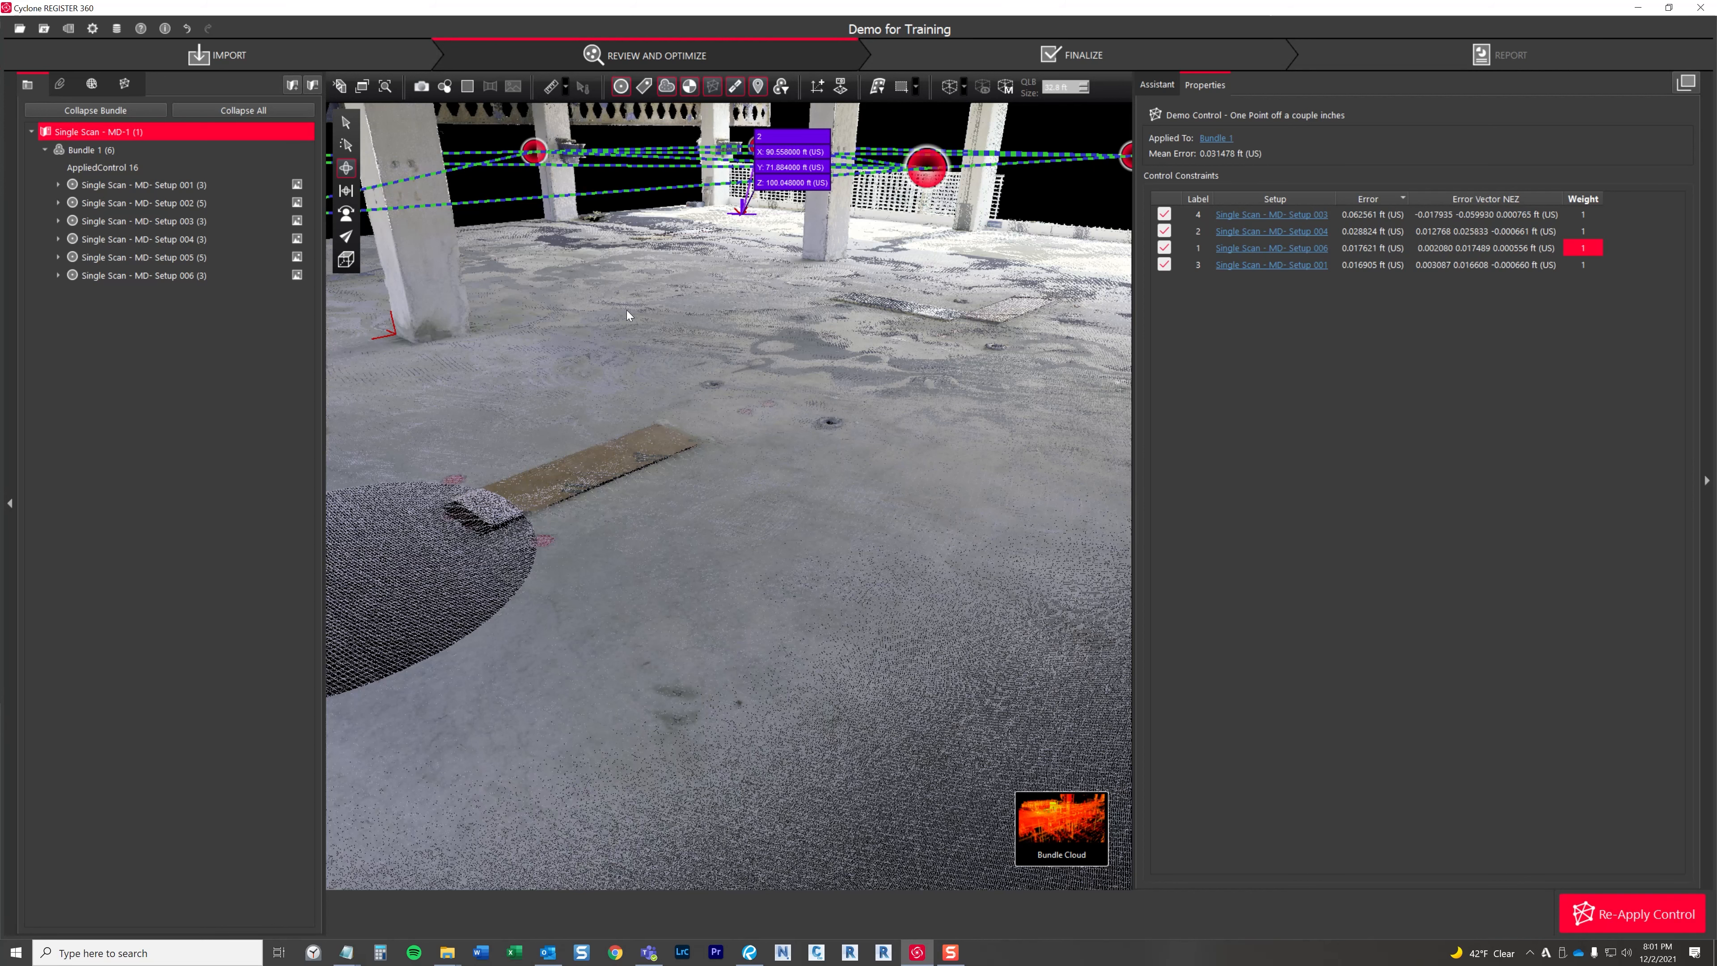
{"action": "left_click_drag", "start_coordinate": [463, 305], "coordinate": [457, 276]}
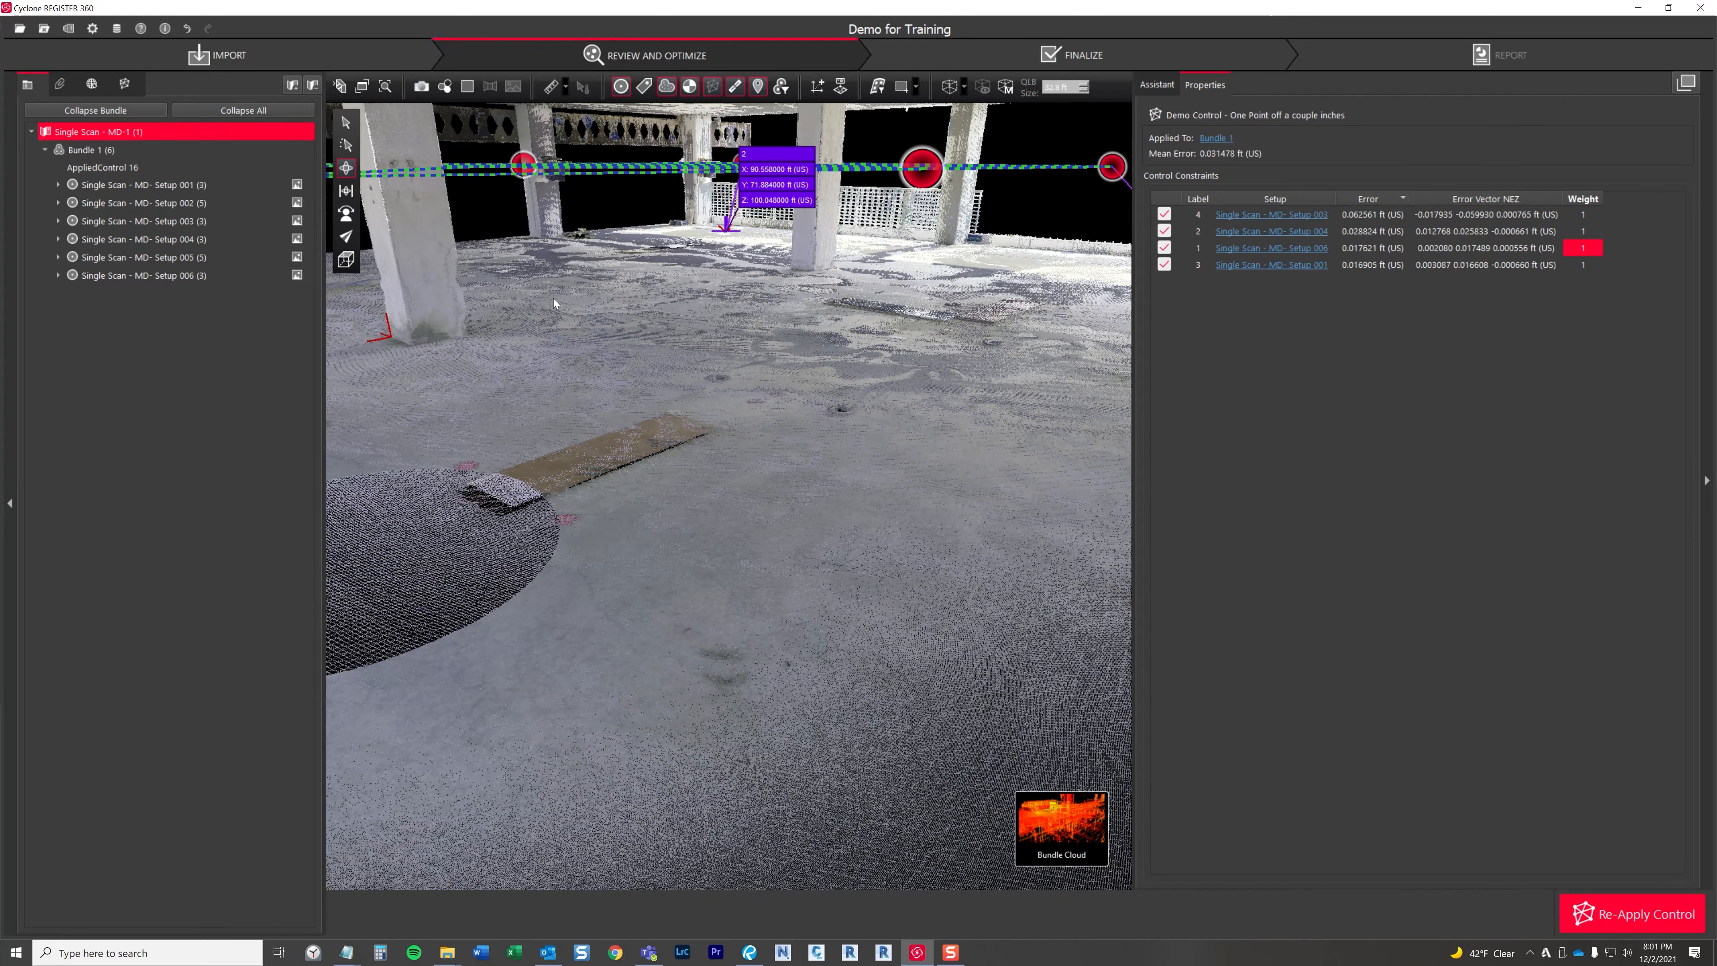
{"action": "left_click_drag", "start_coordinate": [554, 298], "coordinate": [581, 284]}
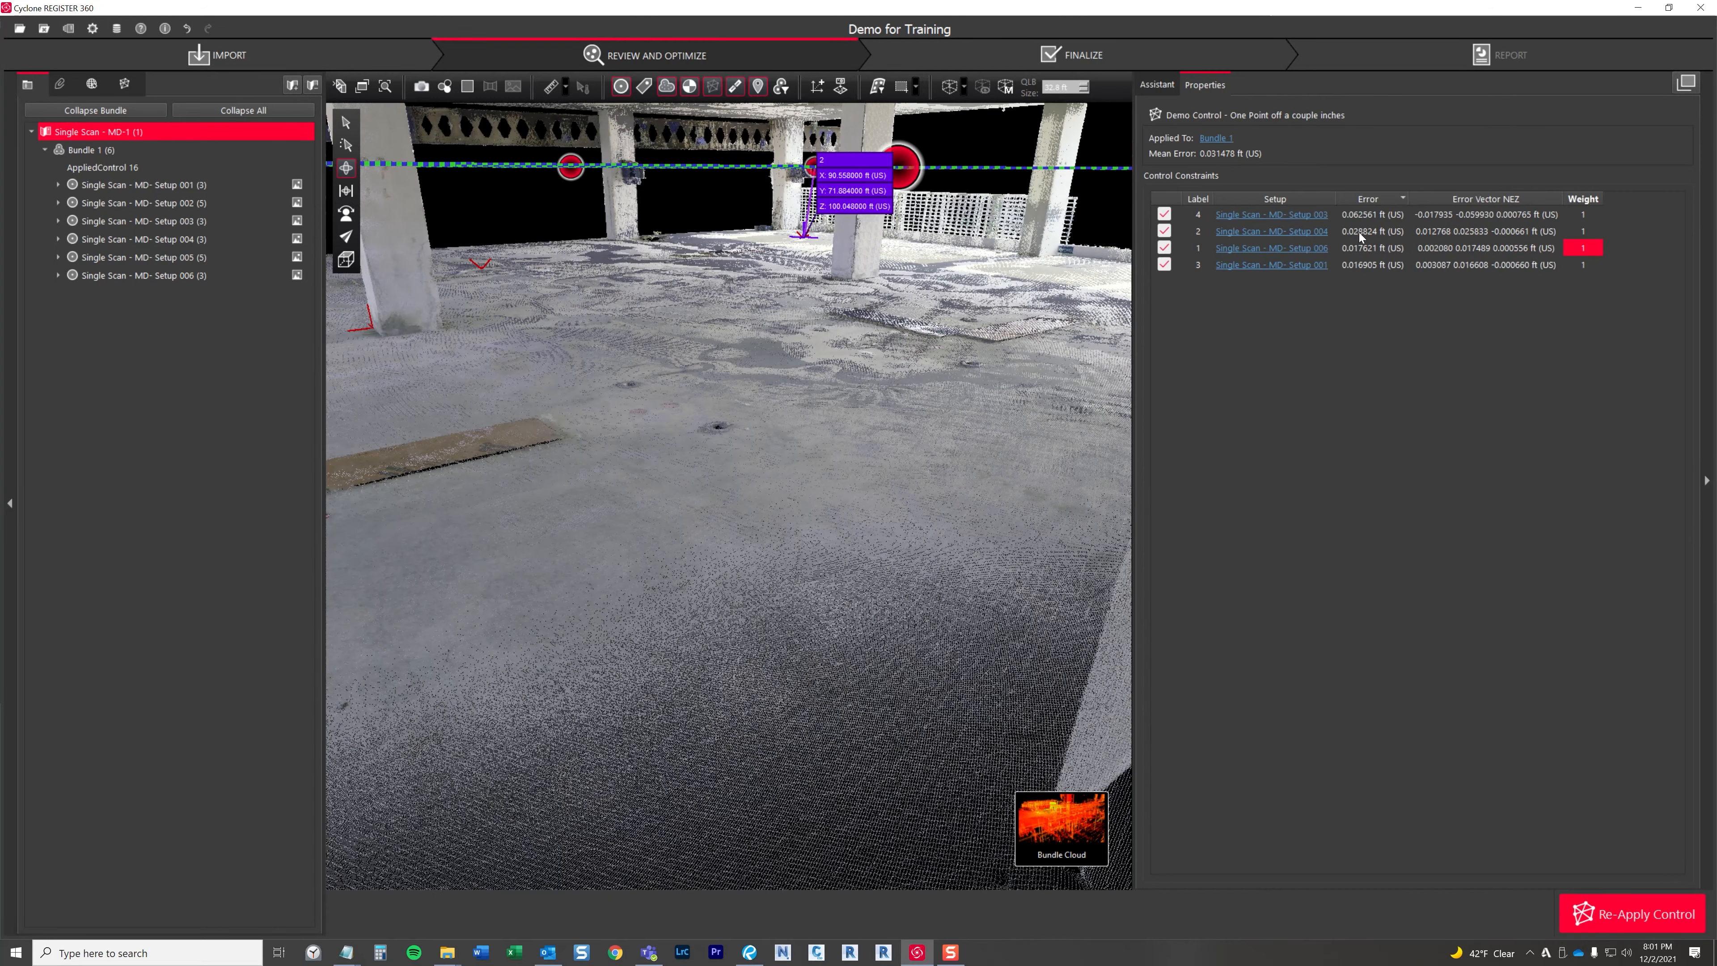
{"action": "left_click_drag", "start_coordinate": [816, 379], "coordinate": [689, 264]}
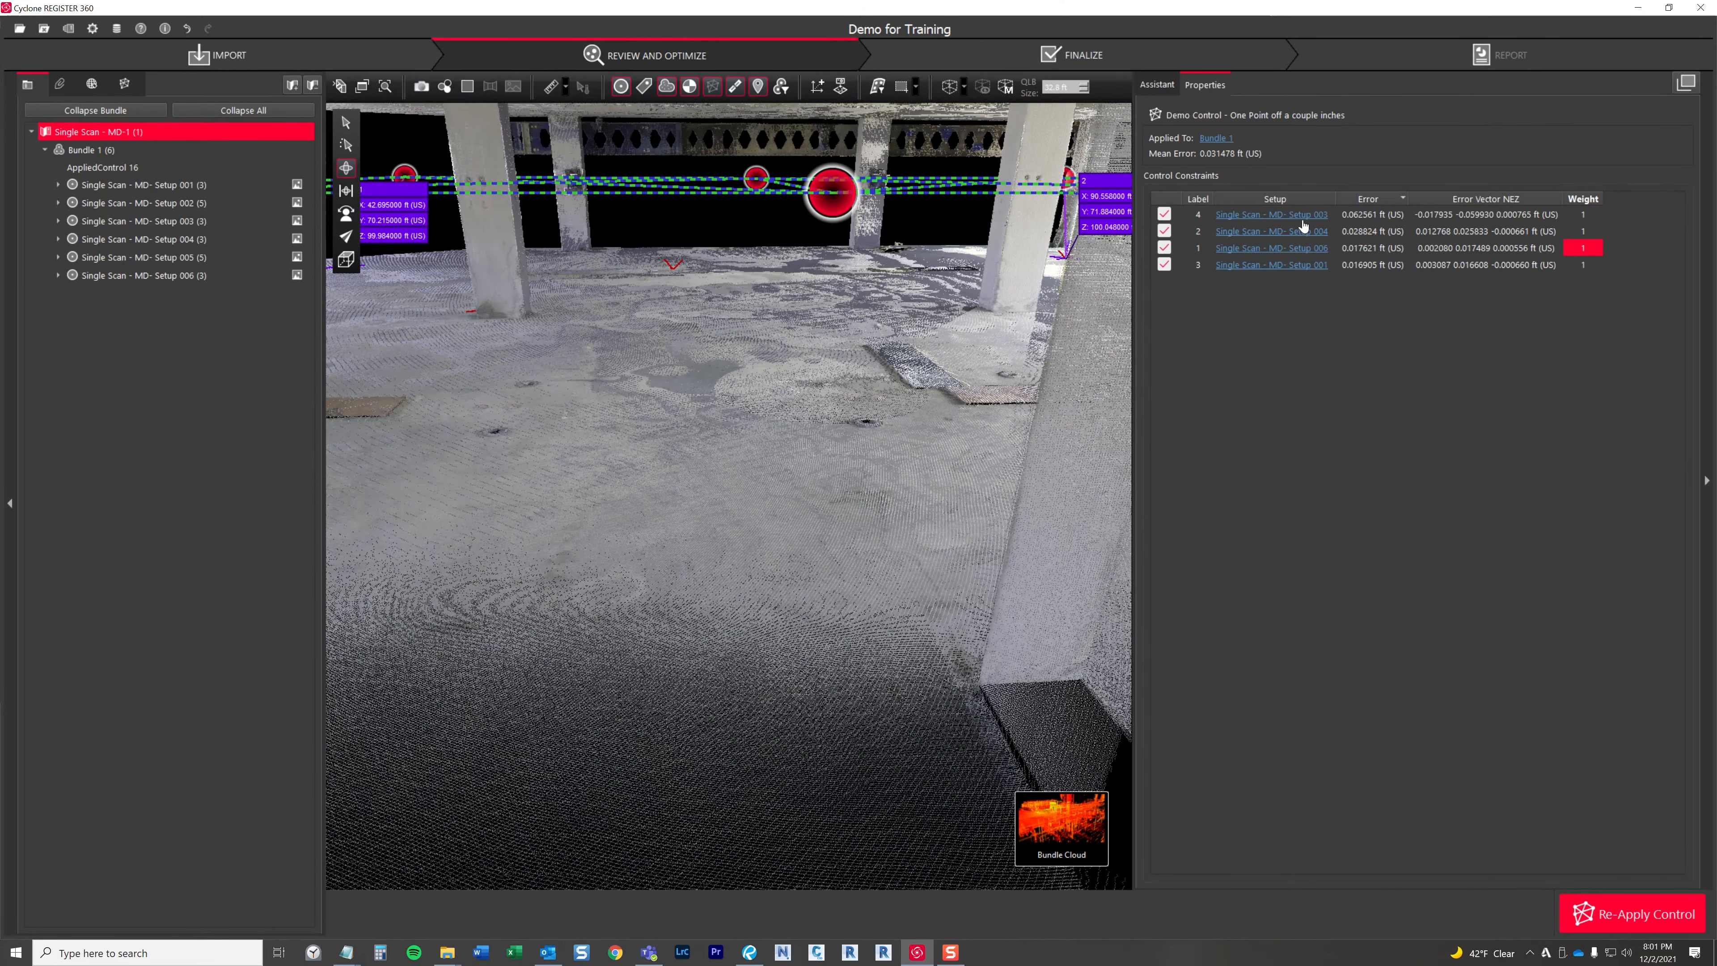
{"action": "left_click_drag", "start_coordinate": [845, 328], "coordinate": [705, 372]}
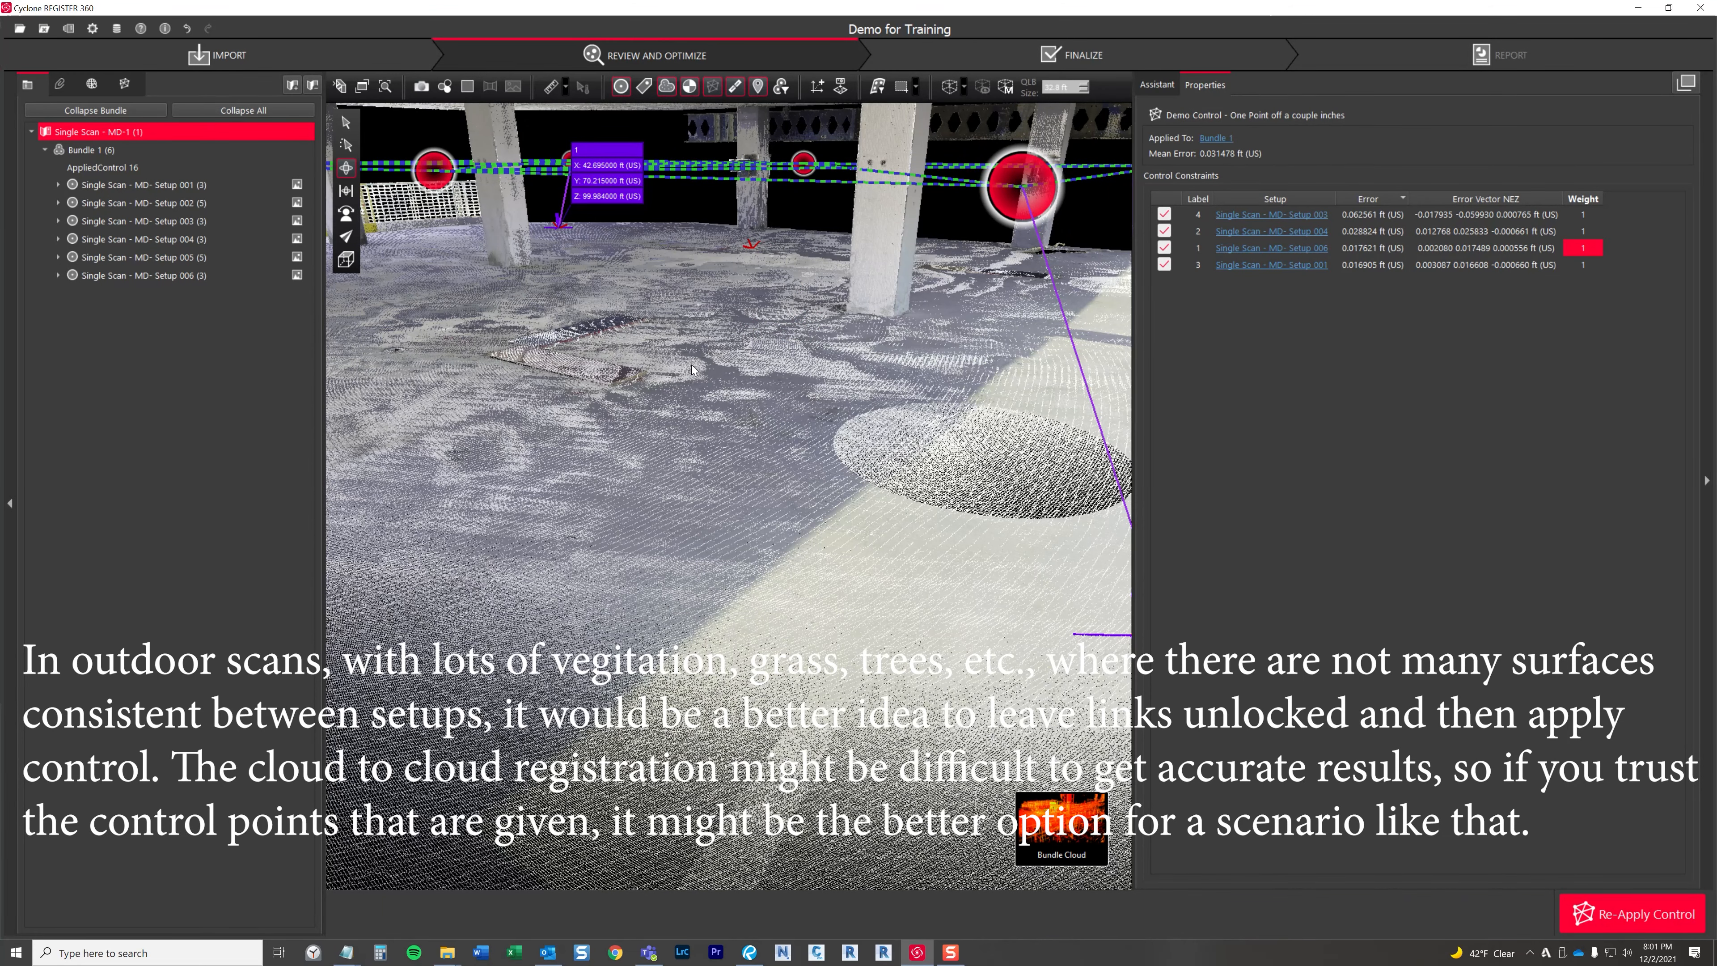
{"action": "left_click_drag", "start_coordinate": [677, 385], "coordinate": [656, 394]}
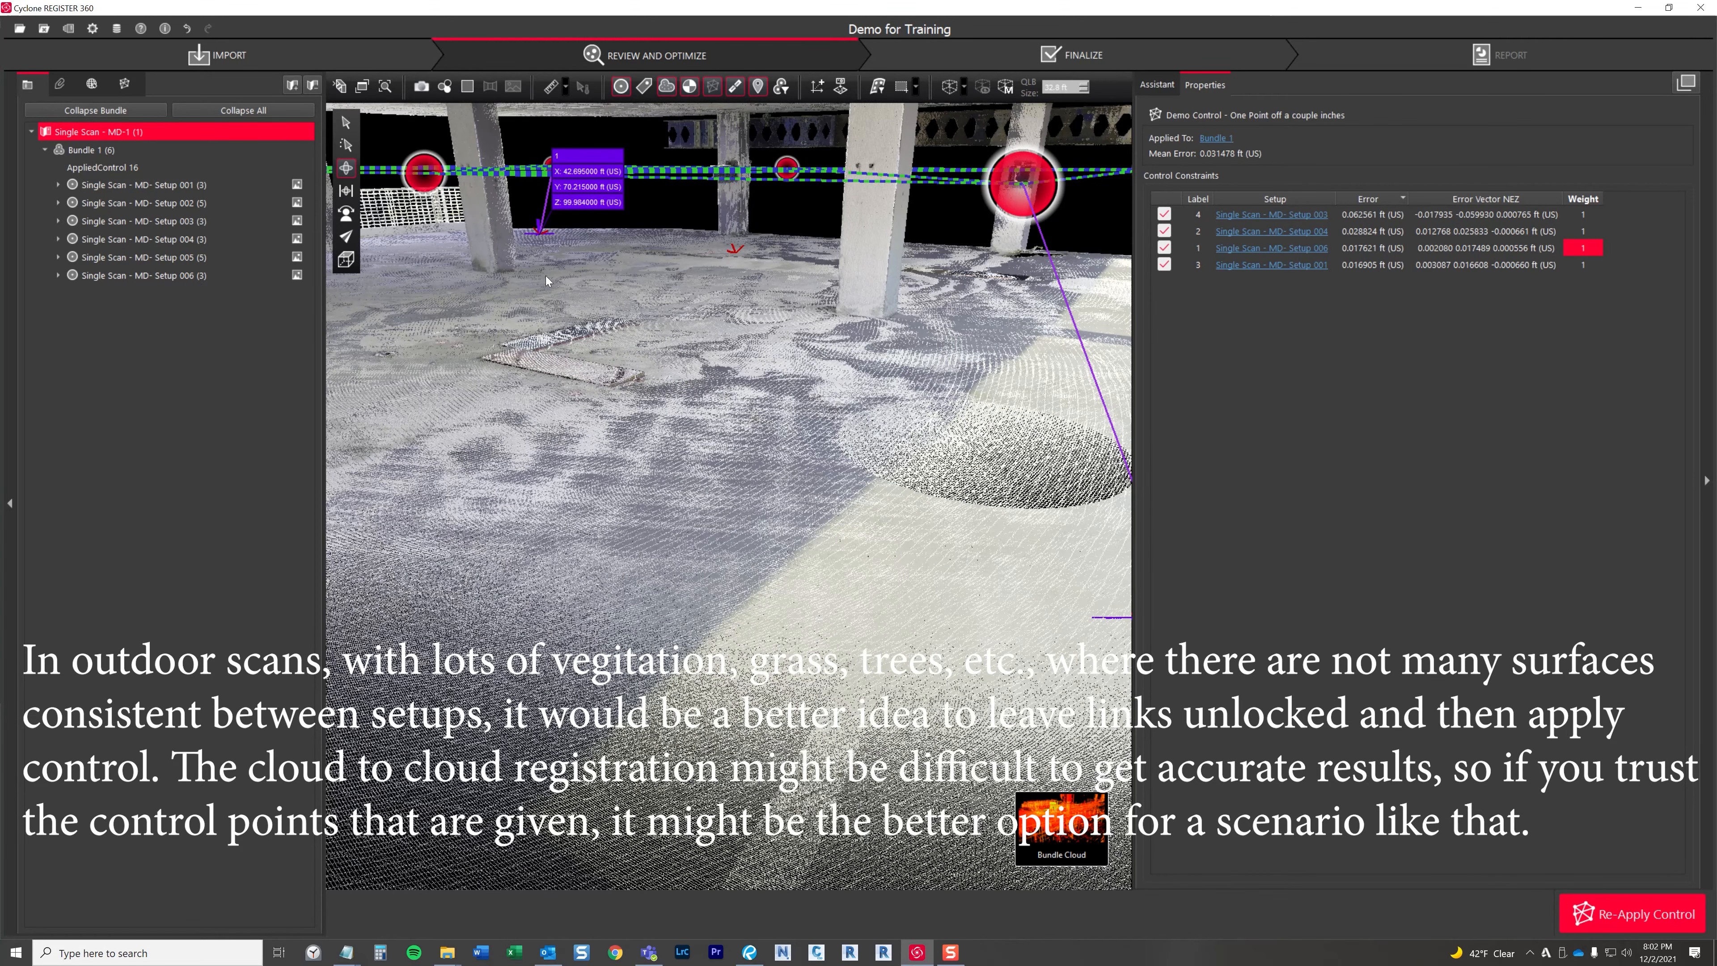
{"action": "left_click_drag", "start_coordinate": [547, 276], "coordinate": [569, 311]}
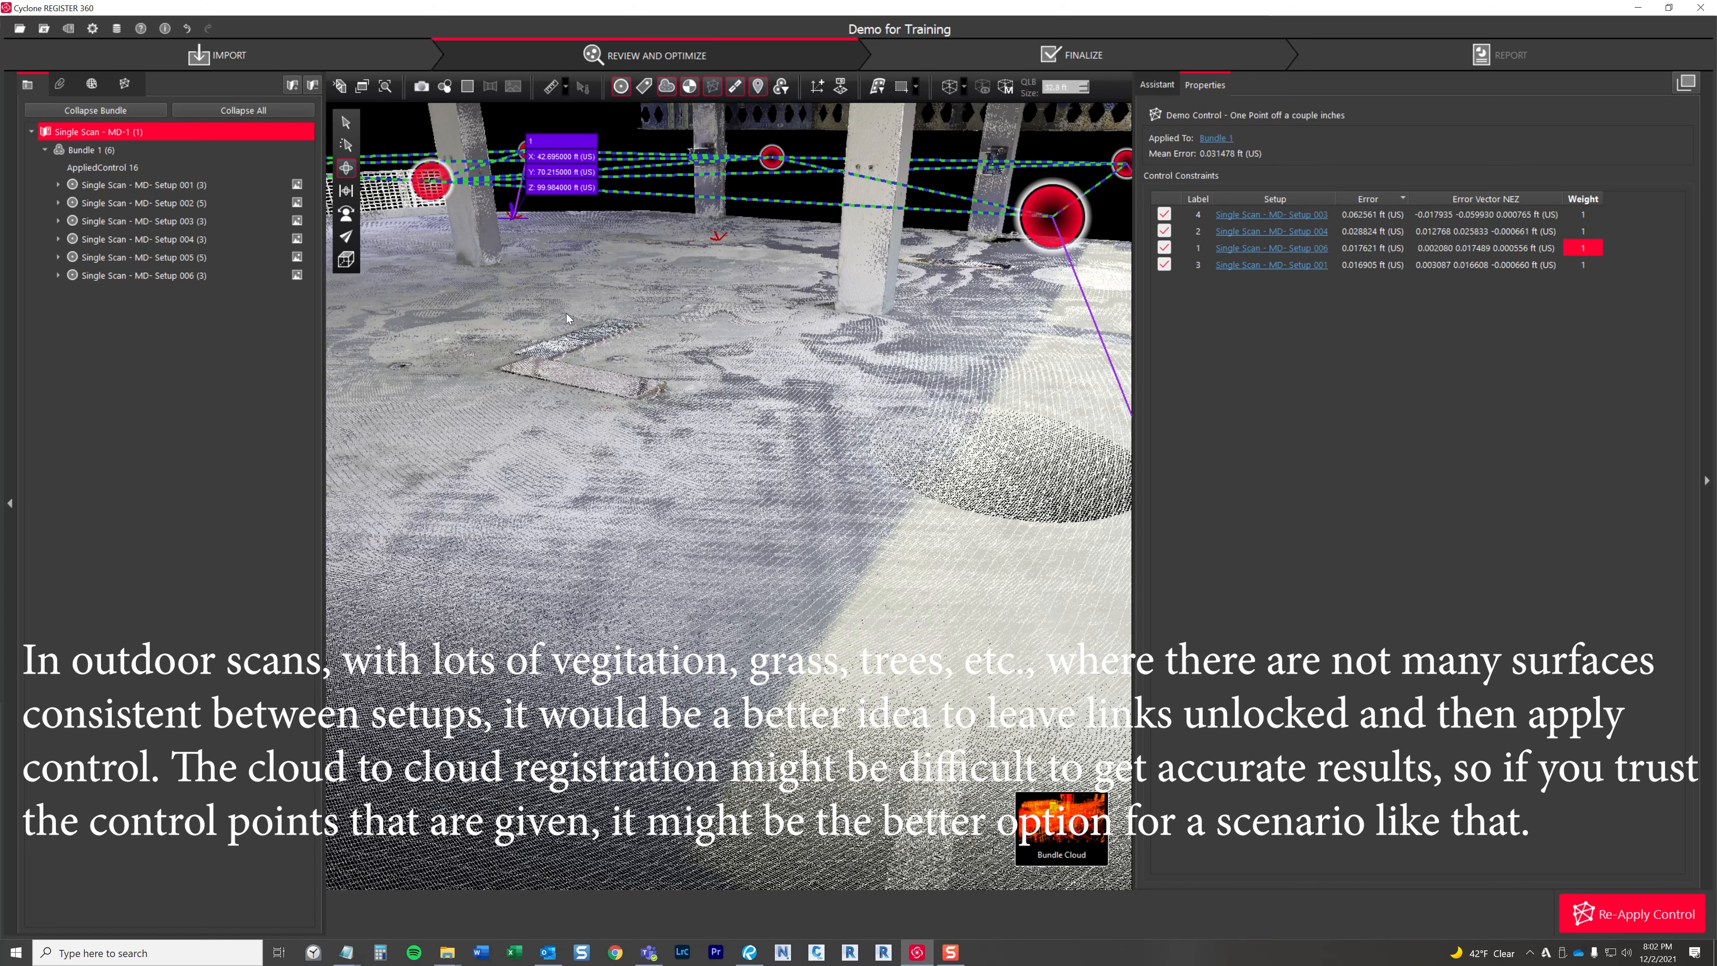
{"action": "left_click_drag", "start_coordinate": [872, 301], "coordinate": [950, 288]}
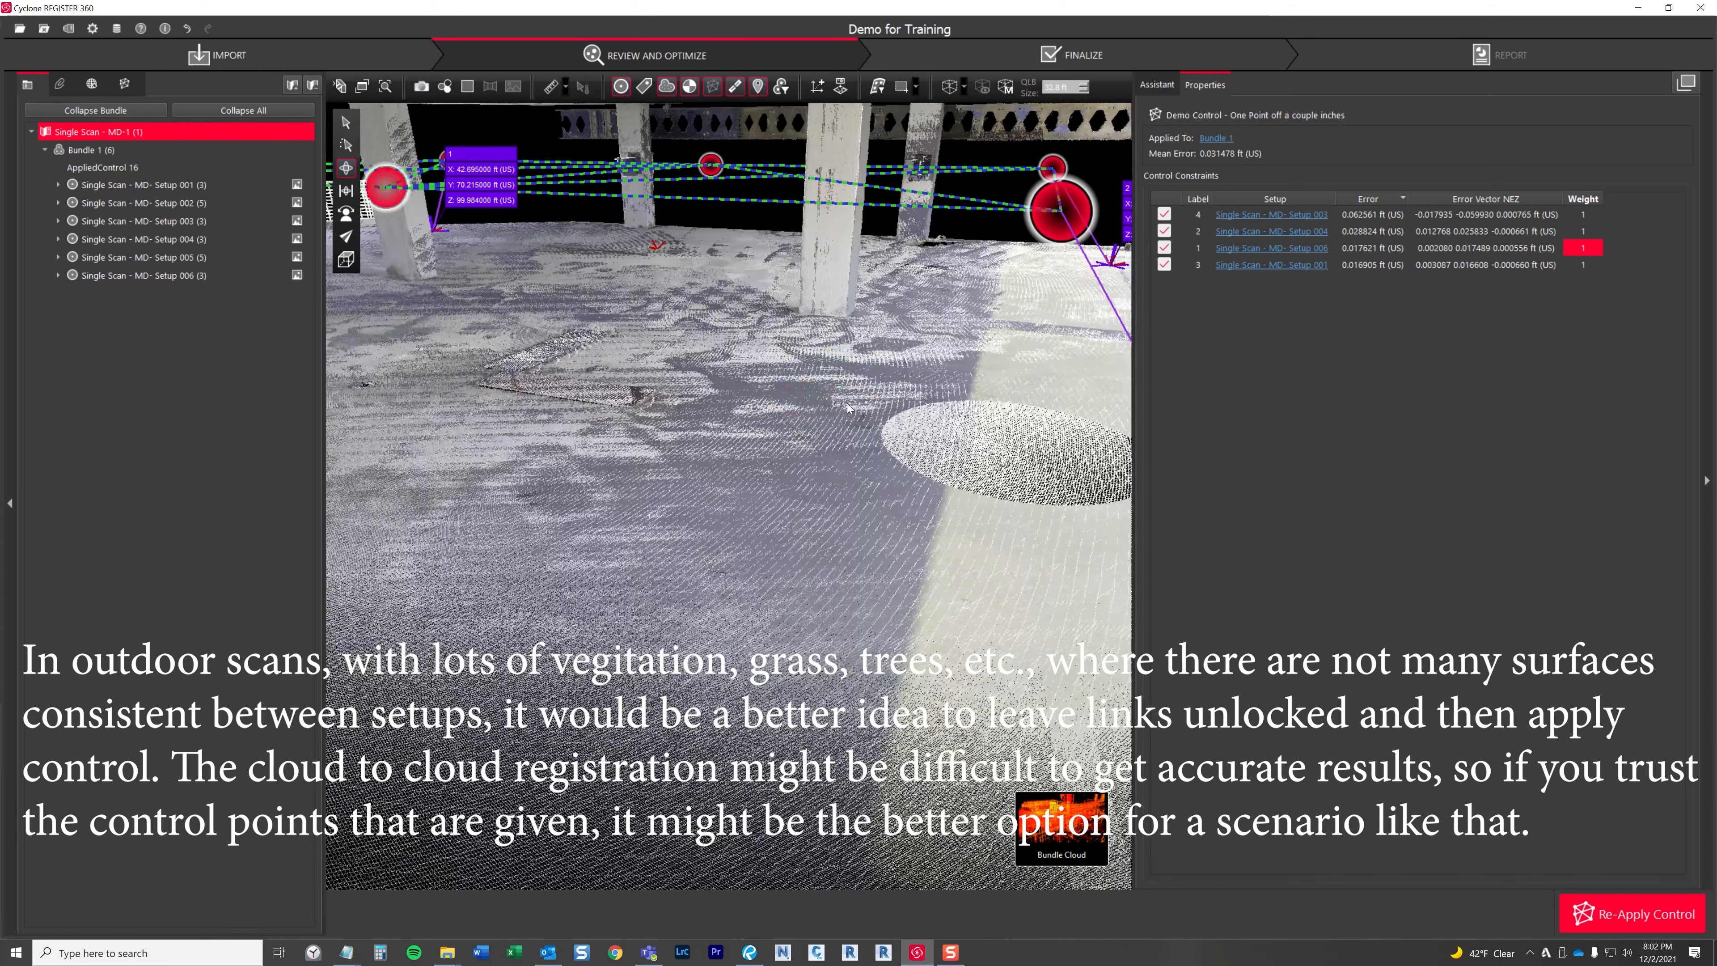